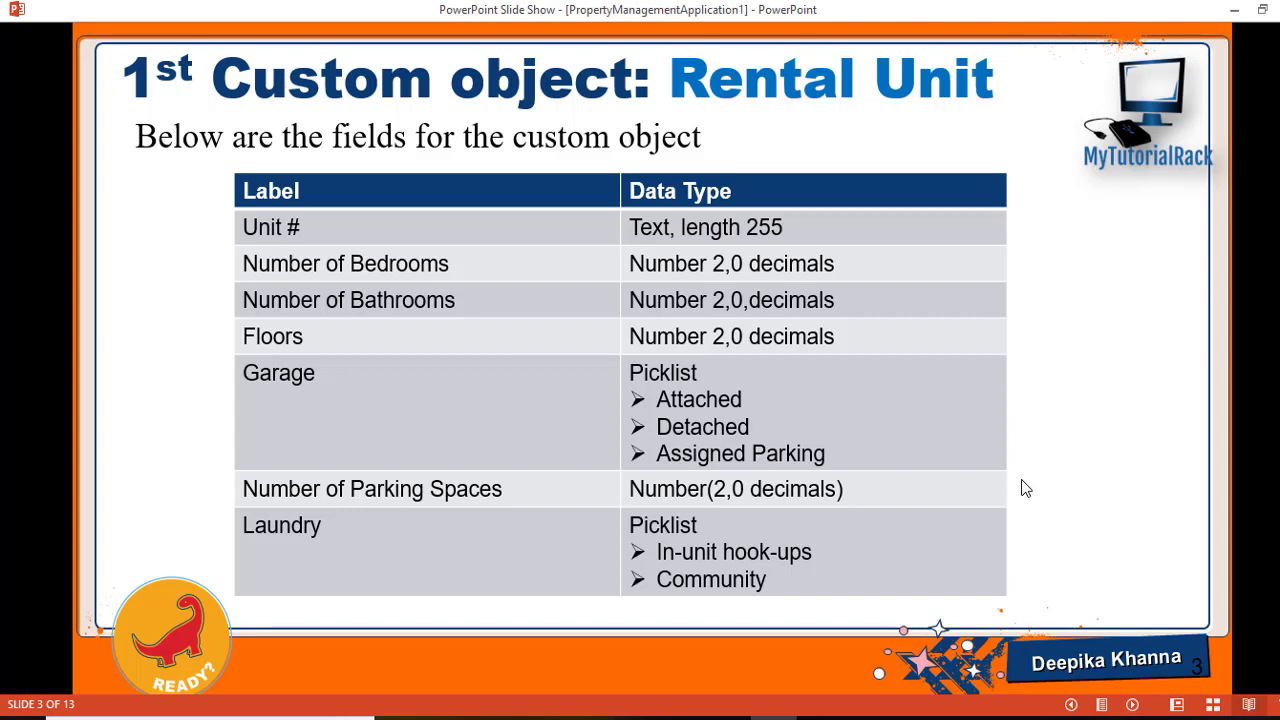
Move the slide show from slide 3 to slide 4, the table starting with Appliances Included.
key("Right")
key("Left")
left_click(1025, 488)
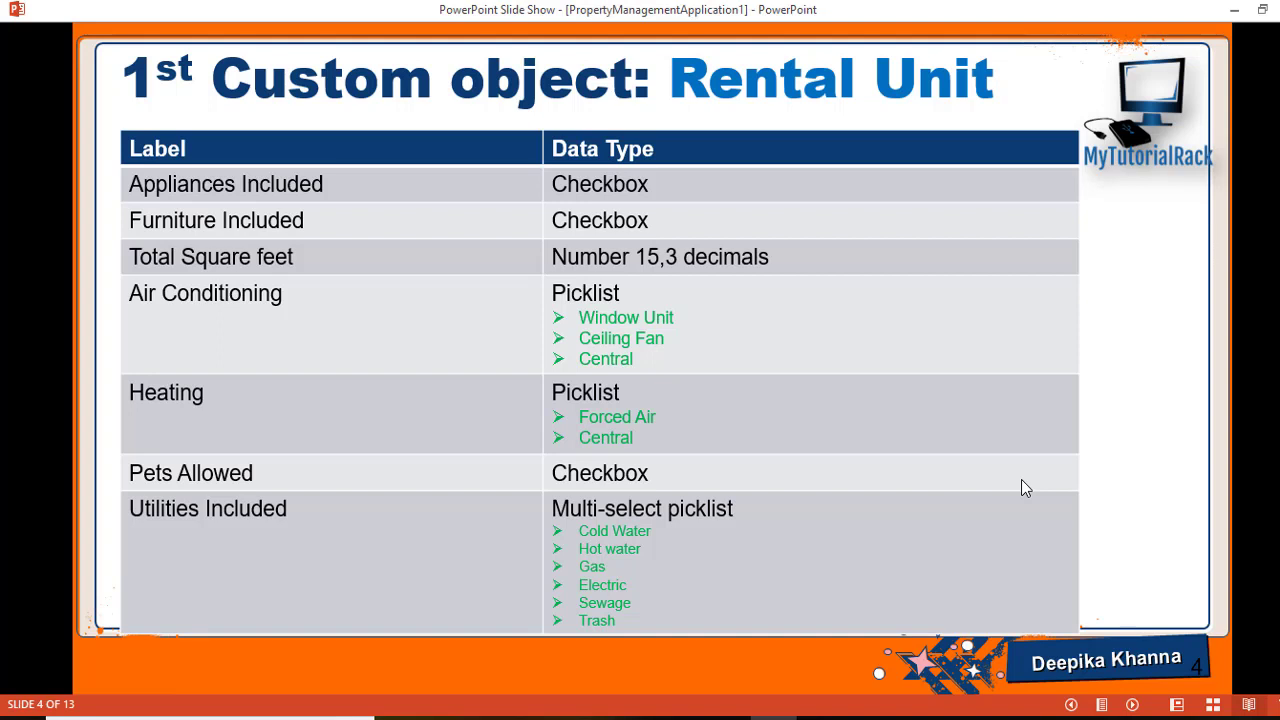
Return to slide 3 of the slide show, then bring up the Salesforce Contacts page in the browser.
key("Left")
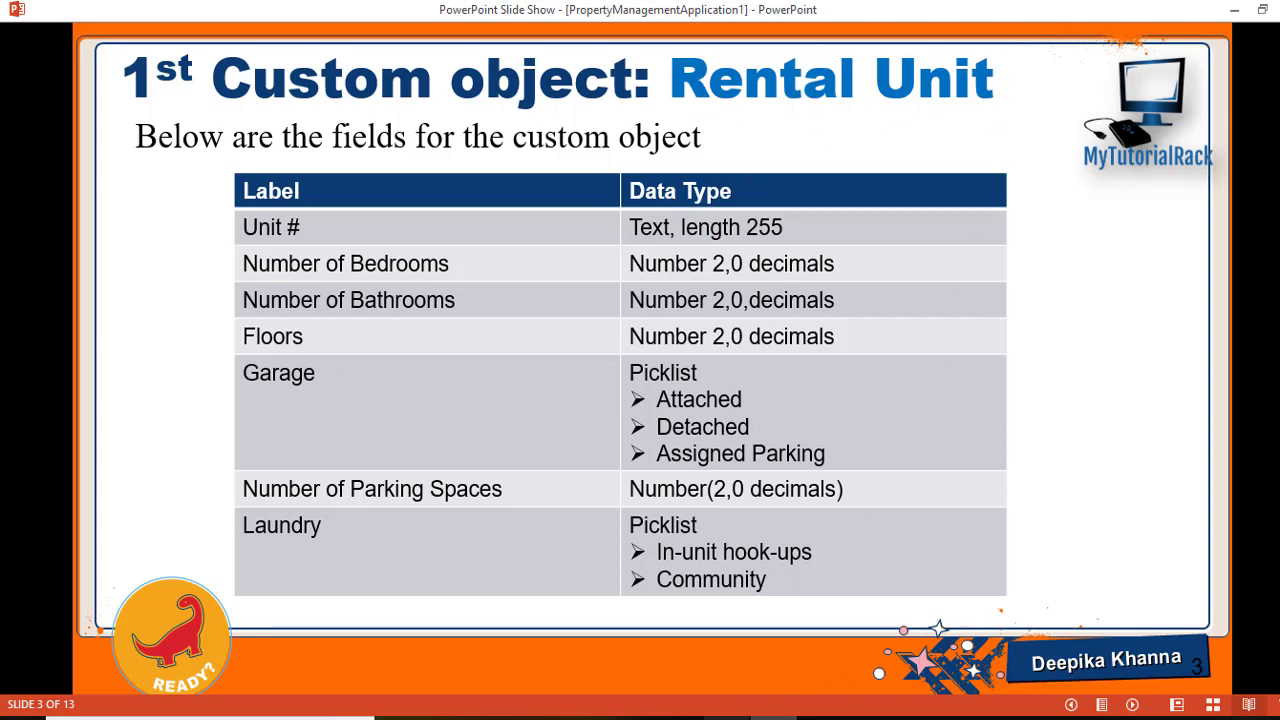
left_click(727, 718)
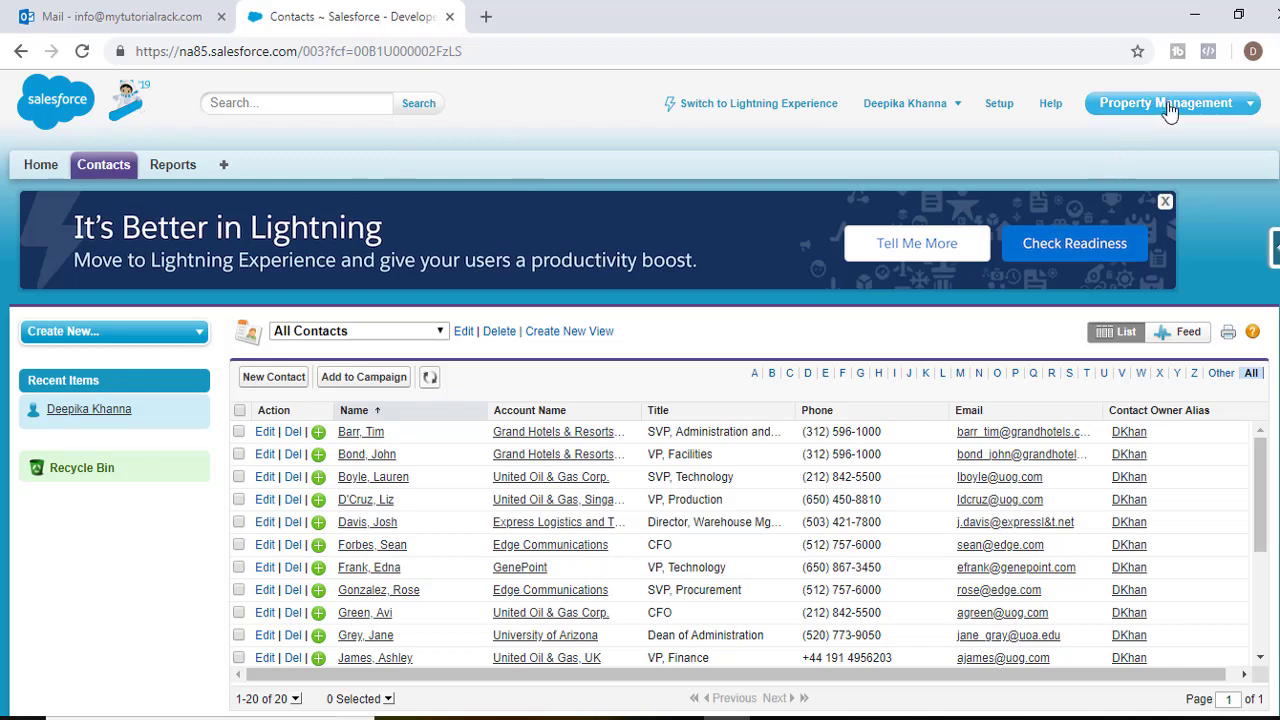
From Setup, search 'objec' in Quick Find, open Custom Objects and start a New Custom Object.
left_click(1002, 106)
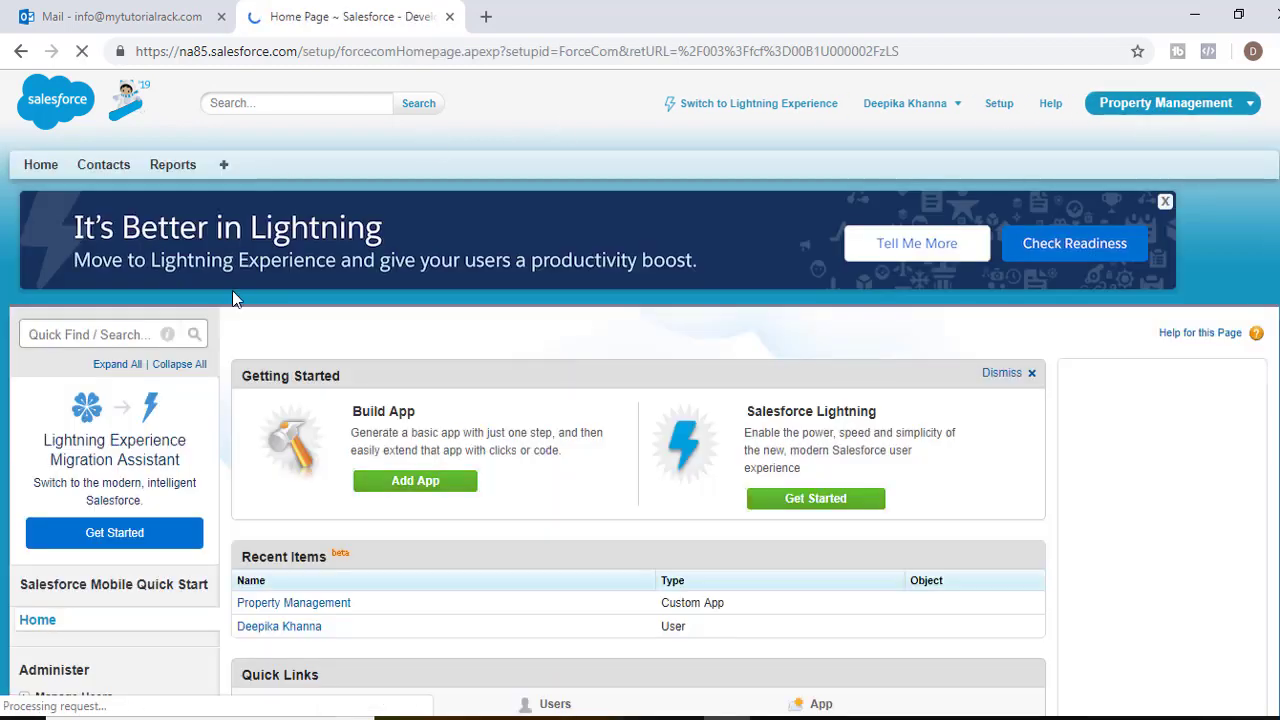
left_click(97, 335)
type("ob")
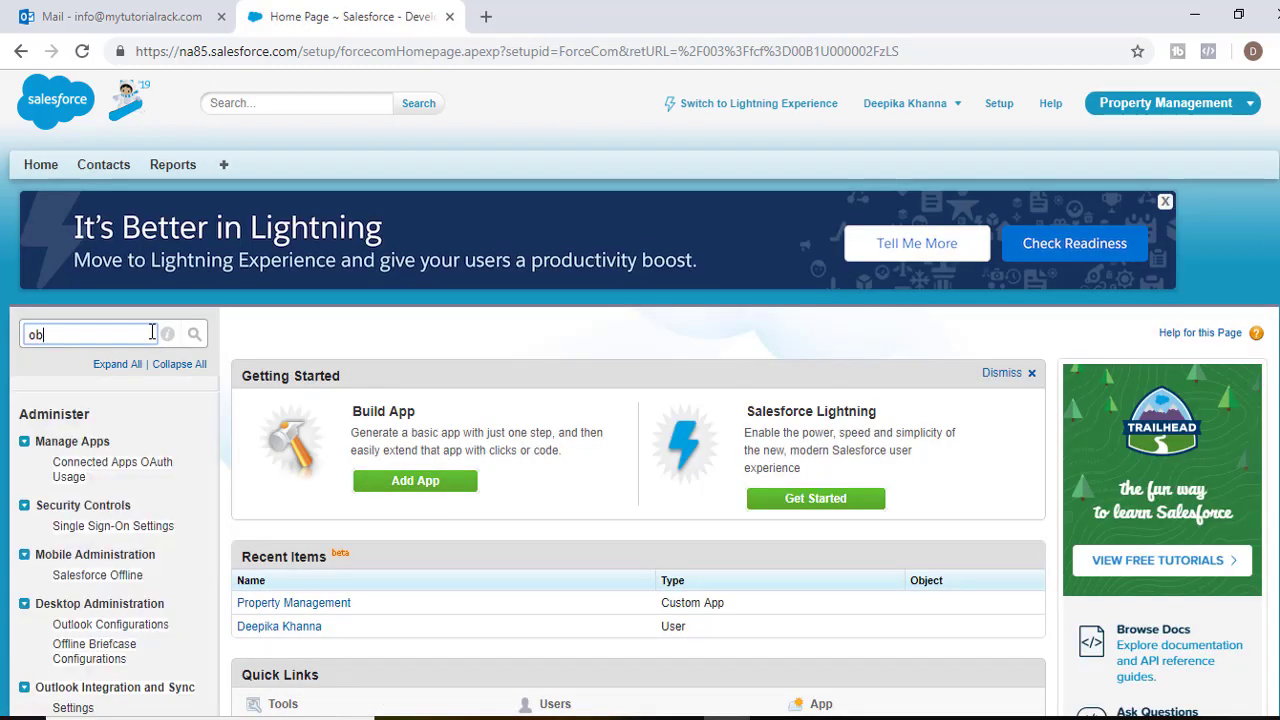
type("jec")
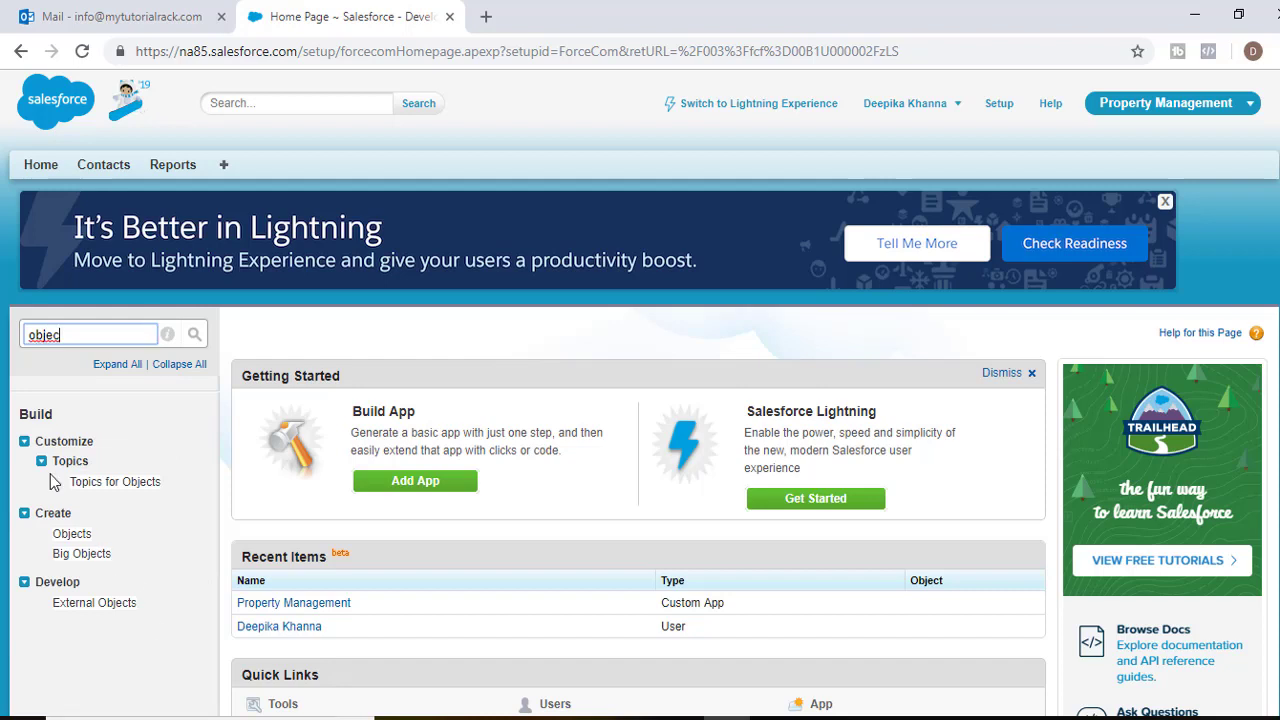
left_click(72, 534)
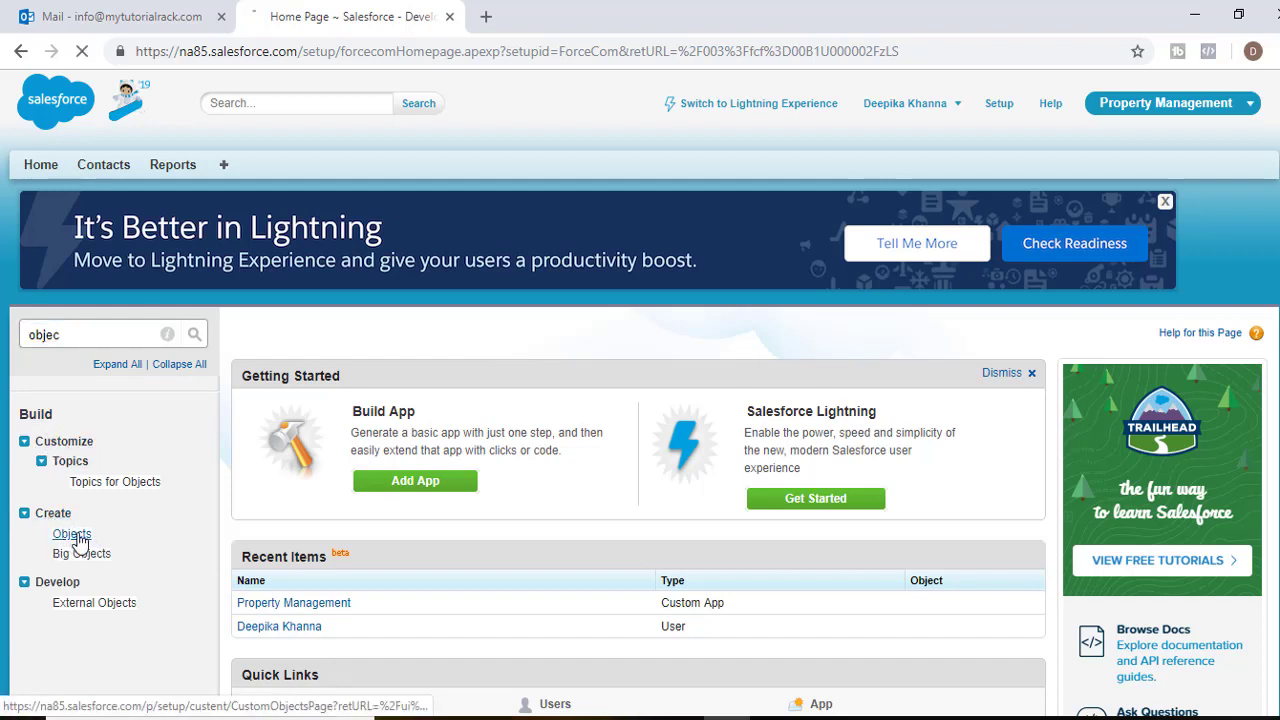
scroll(517, 508, "down", 1)
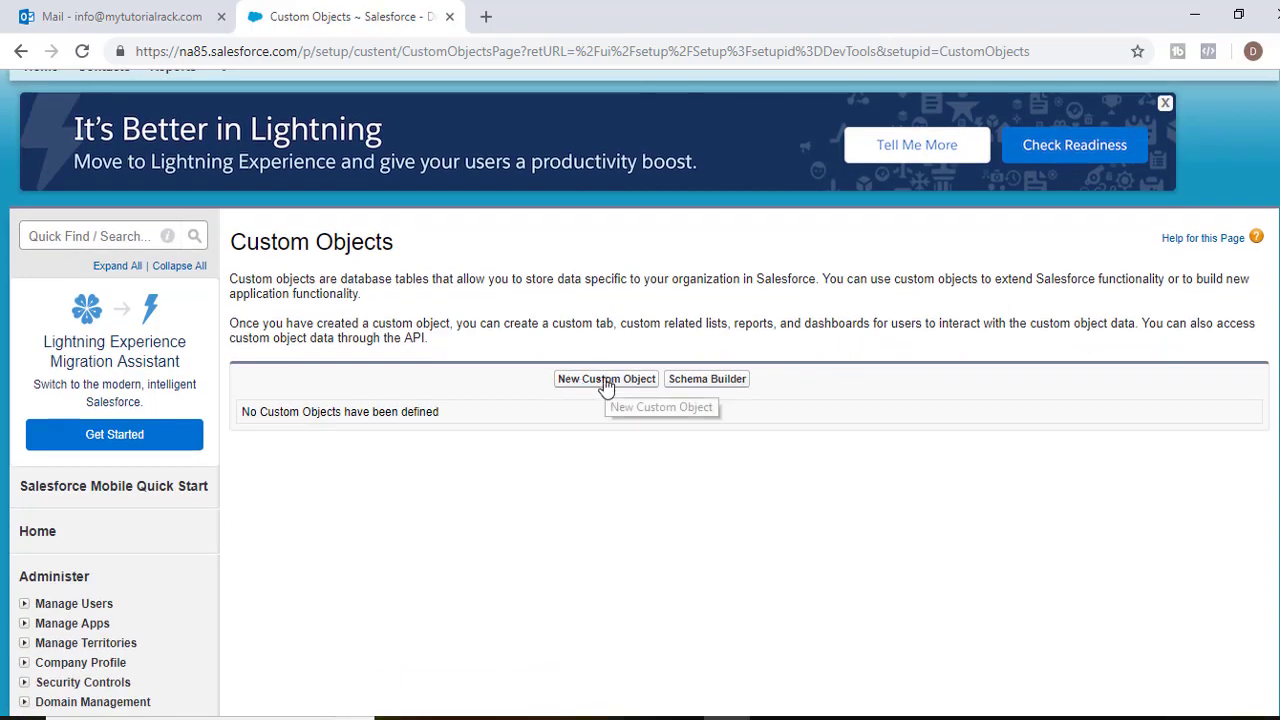
left_click(606, 384)
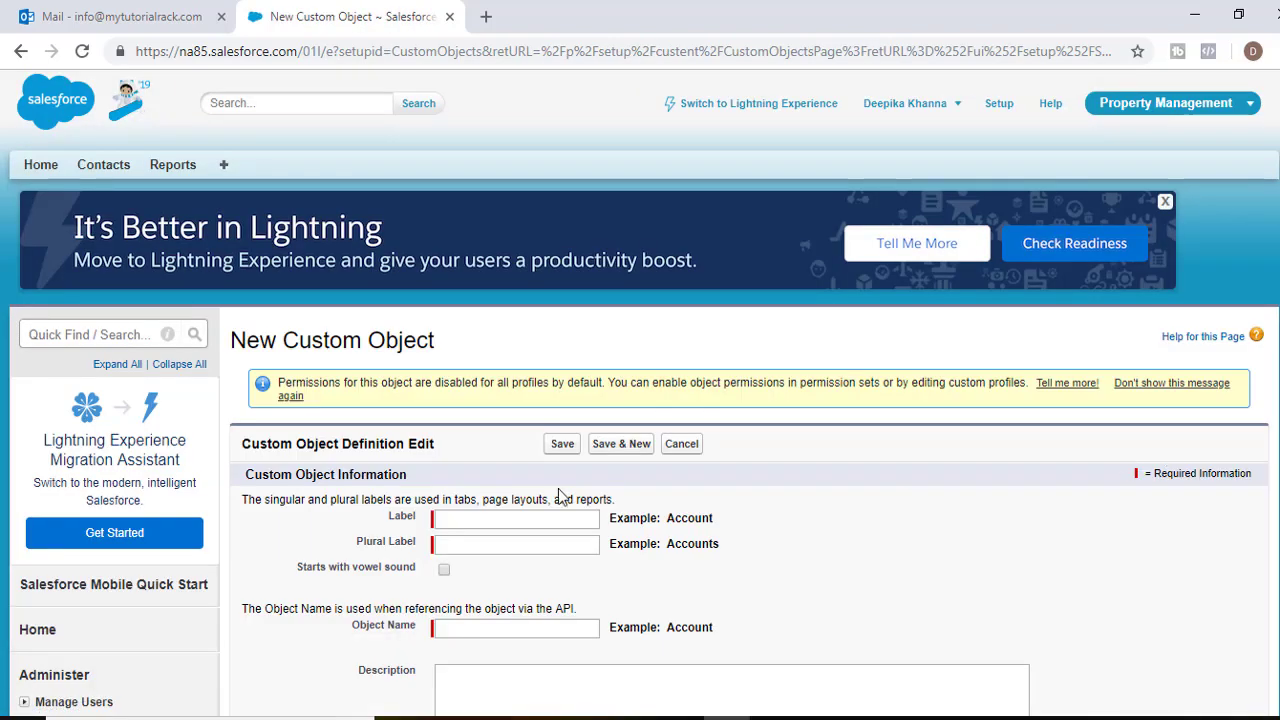
Enter the label 'Rental Unit' and the plural label 'Rental Units'.
left_click(541, 519)
type("Rental Unit")
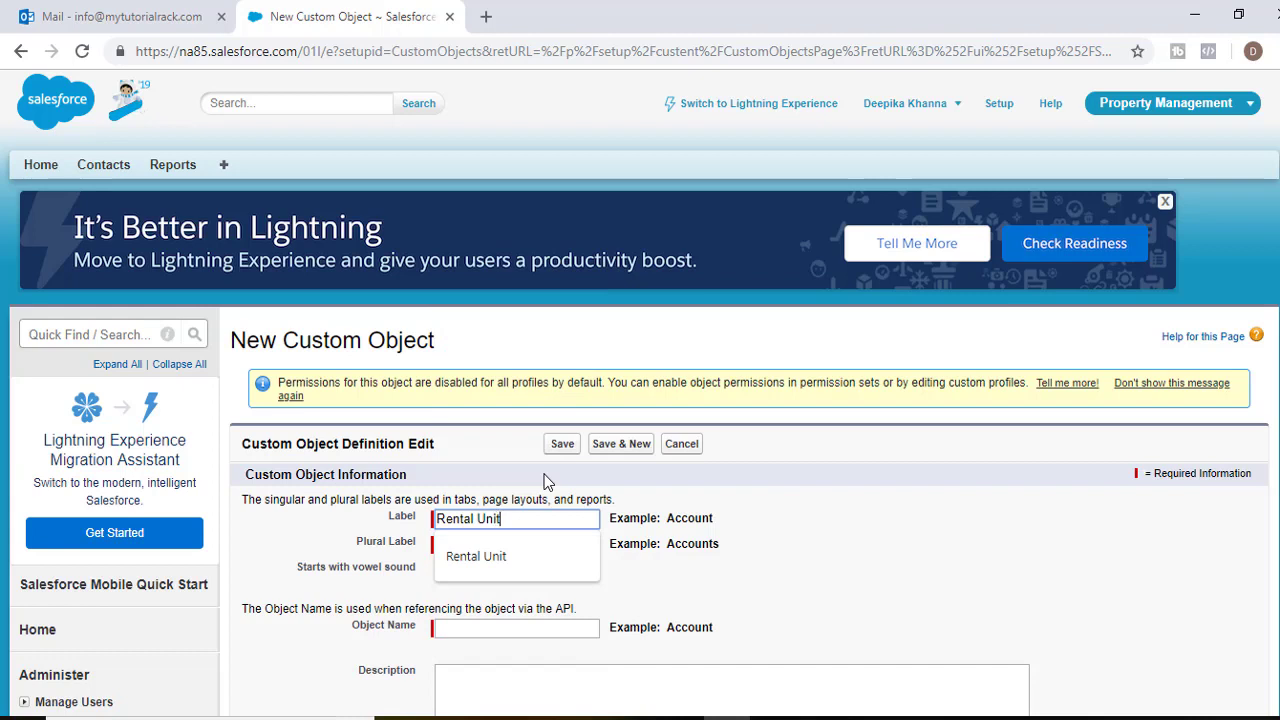
key("Tab")
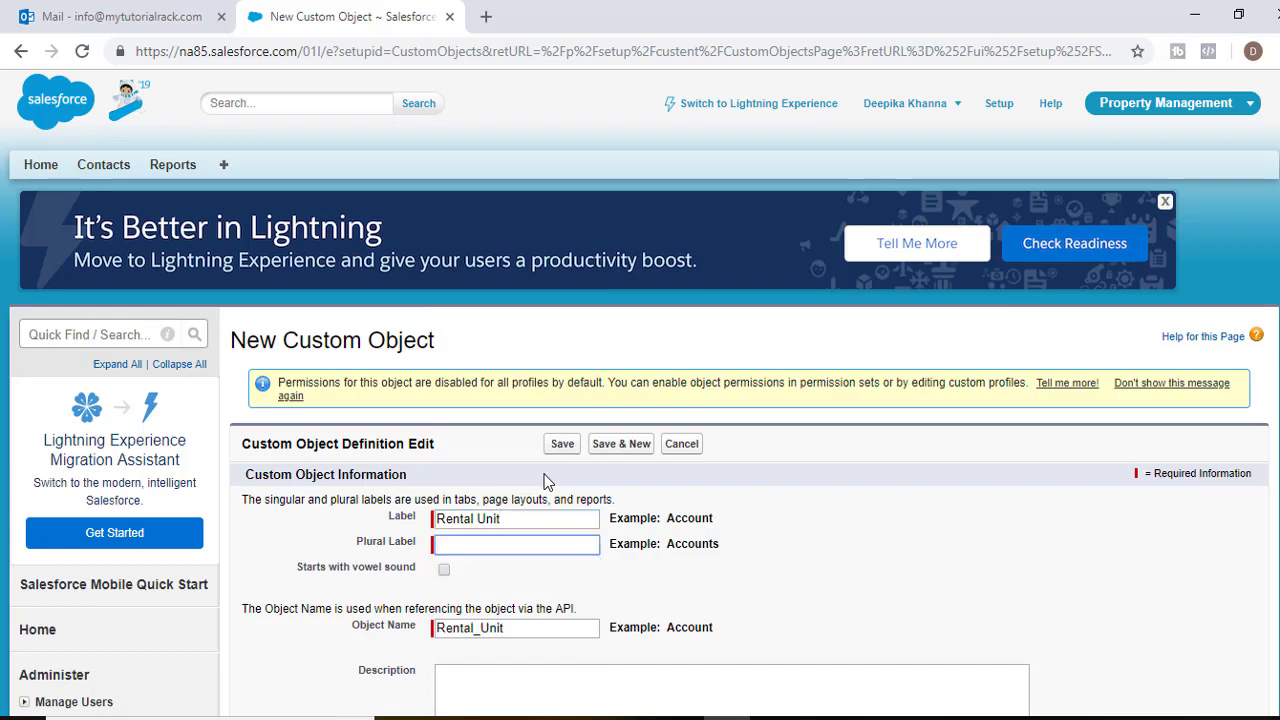
type("Rental U")
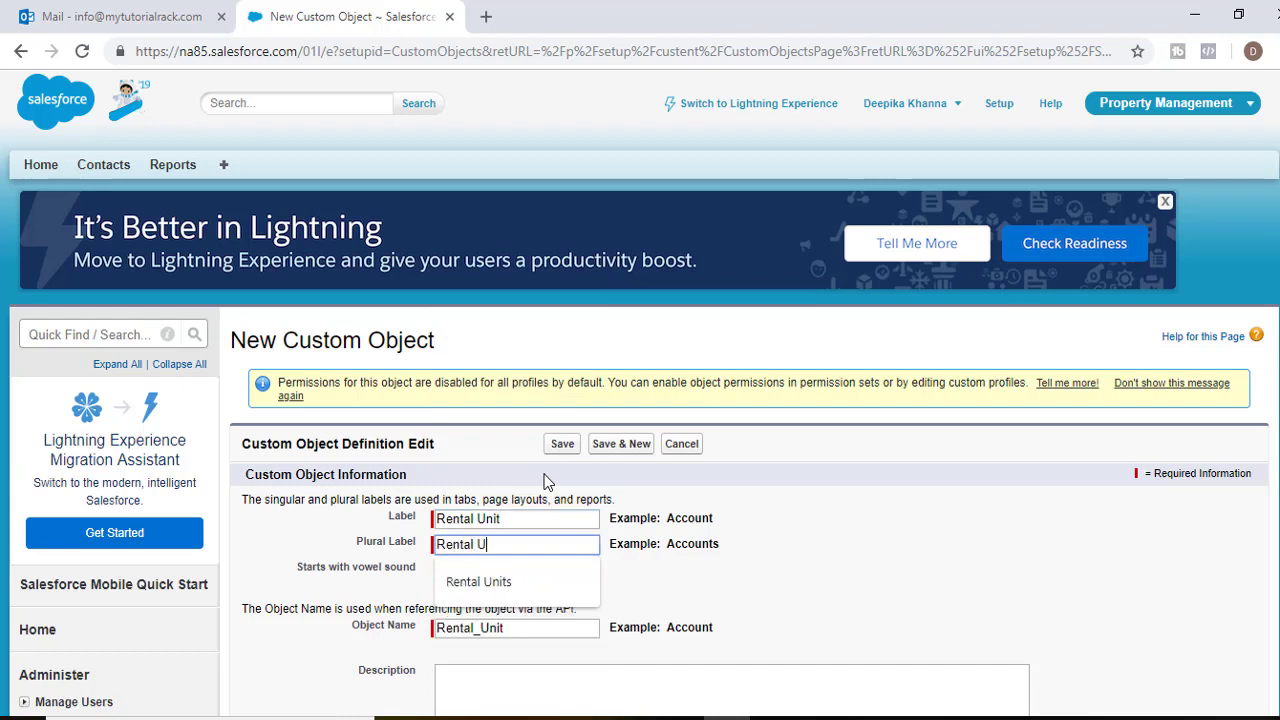
type("nits")
left_click(350, 570)
scroll(447, 568, "down", 2)
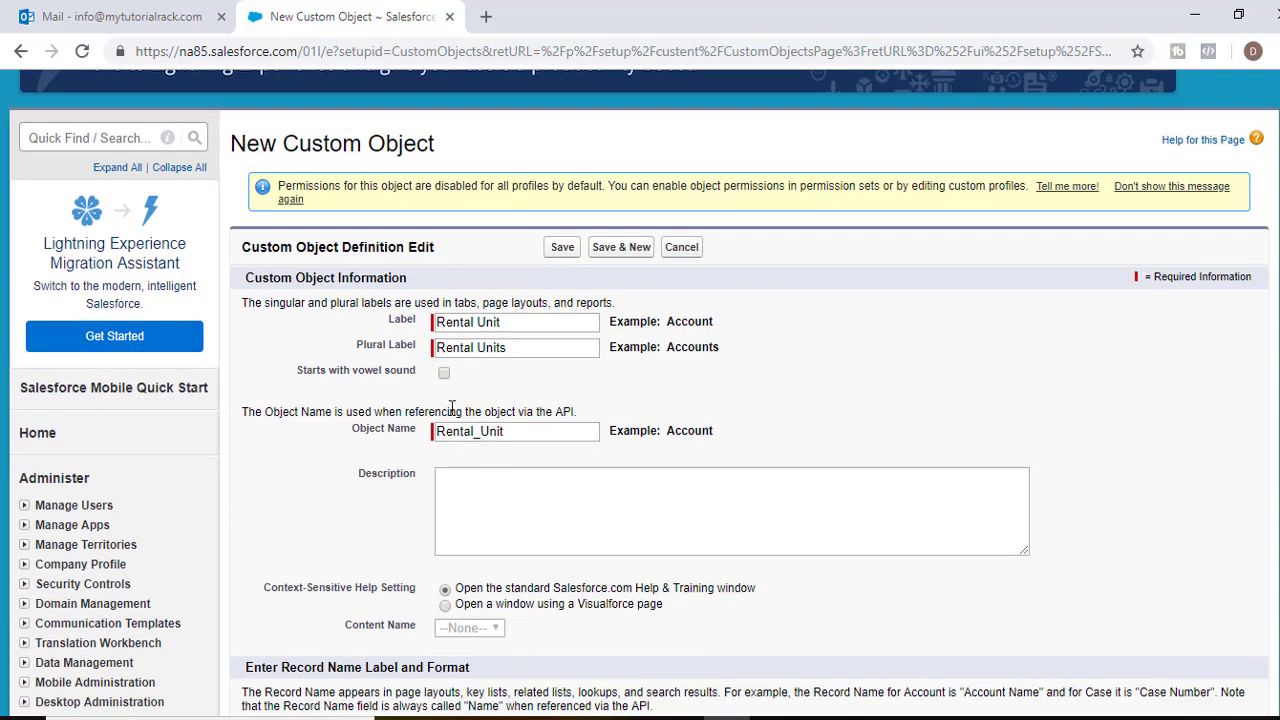
scroll(541, 501, "down", 2)
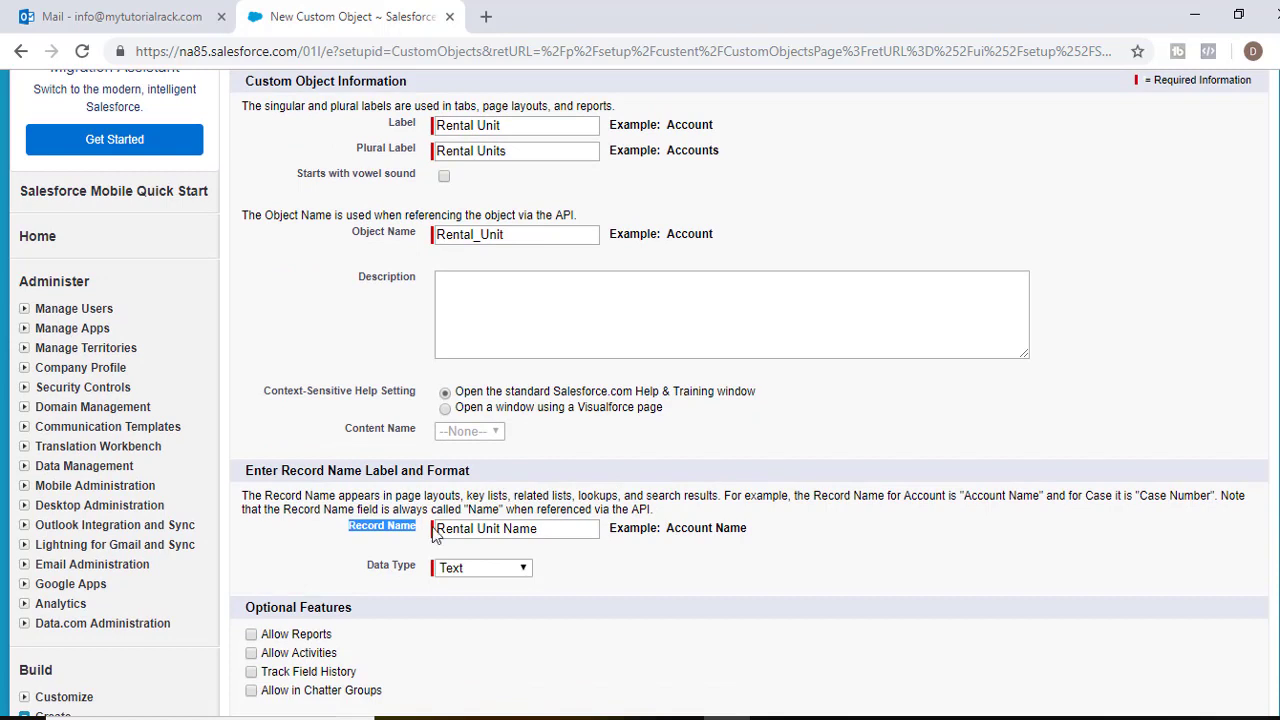
Trim the Record Name to 'Rental Unit' by deleting the word Name.
left_click_drag(550, 528, 432, 535)
left_click(522, 545)
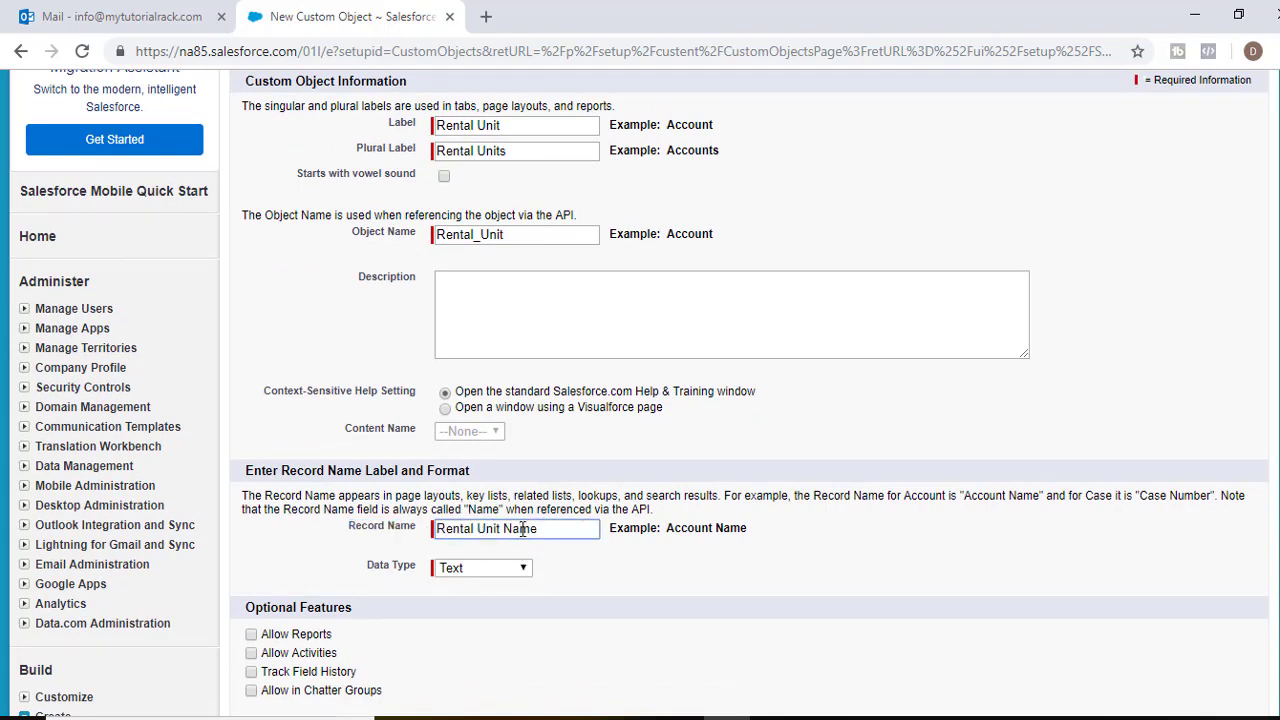
double_click(520, 528)
key("BackSpace")
Make the record name an Auto Number with display format RU-{0000} starting at 1.
left_click(515, 567)
left_click(487, 627)
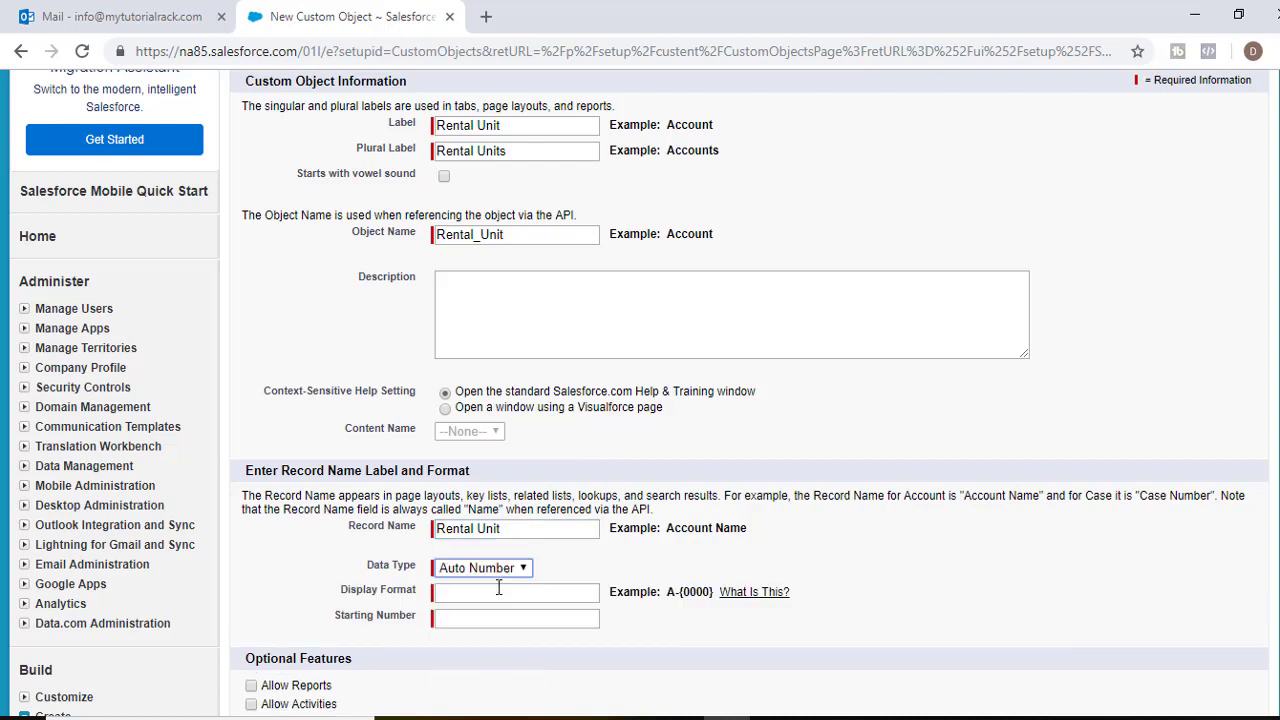
left_click(522, 590)
type("R")
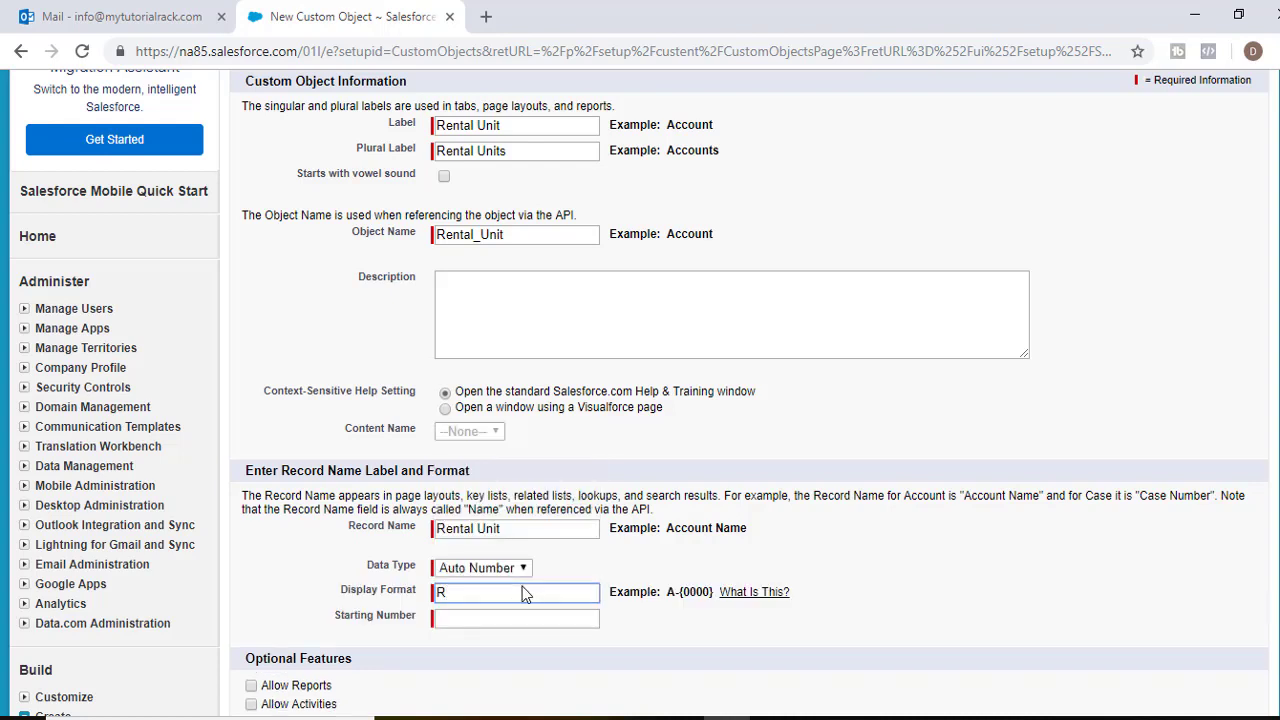
type("U-{1}")
key("BackSpace")
key("BackSpace")
type("000}")
key("Tab")
type("1")
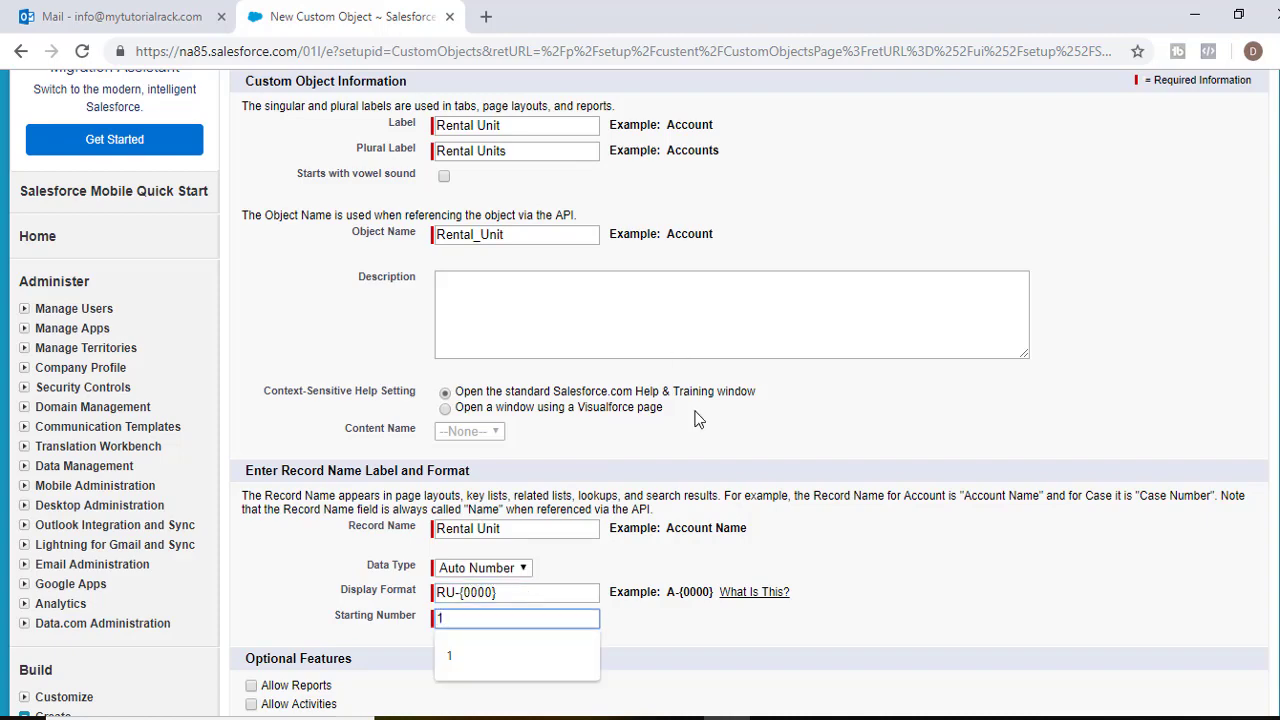
left_click(718, 622)
scroll(465, 500, "down", 1)
left_click(405, 432)
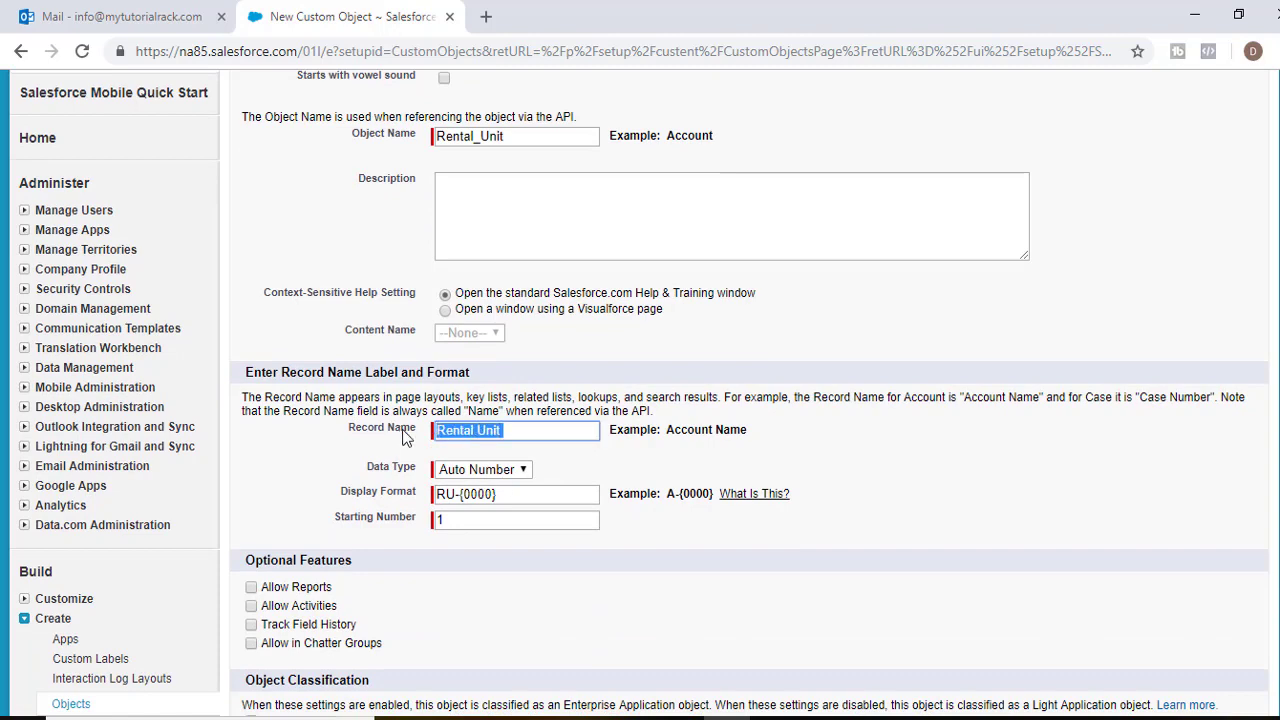
Turn on reports, activities, field history tracking and Chatter groups for the object.
scroll(365, 462, "down", 1)
scroll(365, 462, "down", 1)
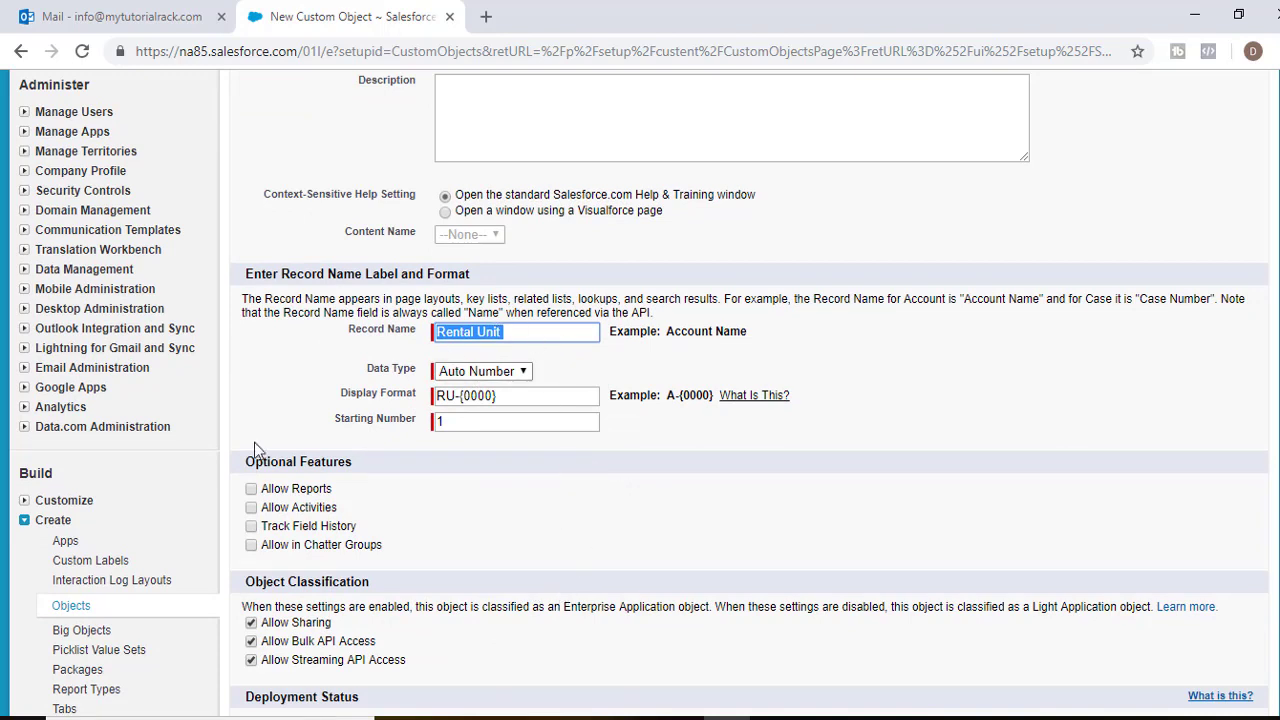
left_click(251, 489)
left_click(251, 507)
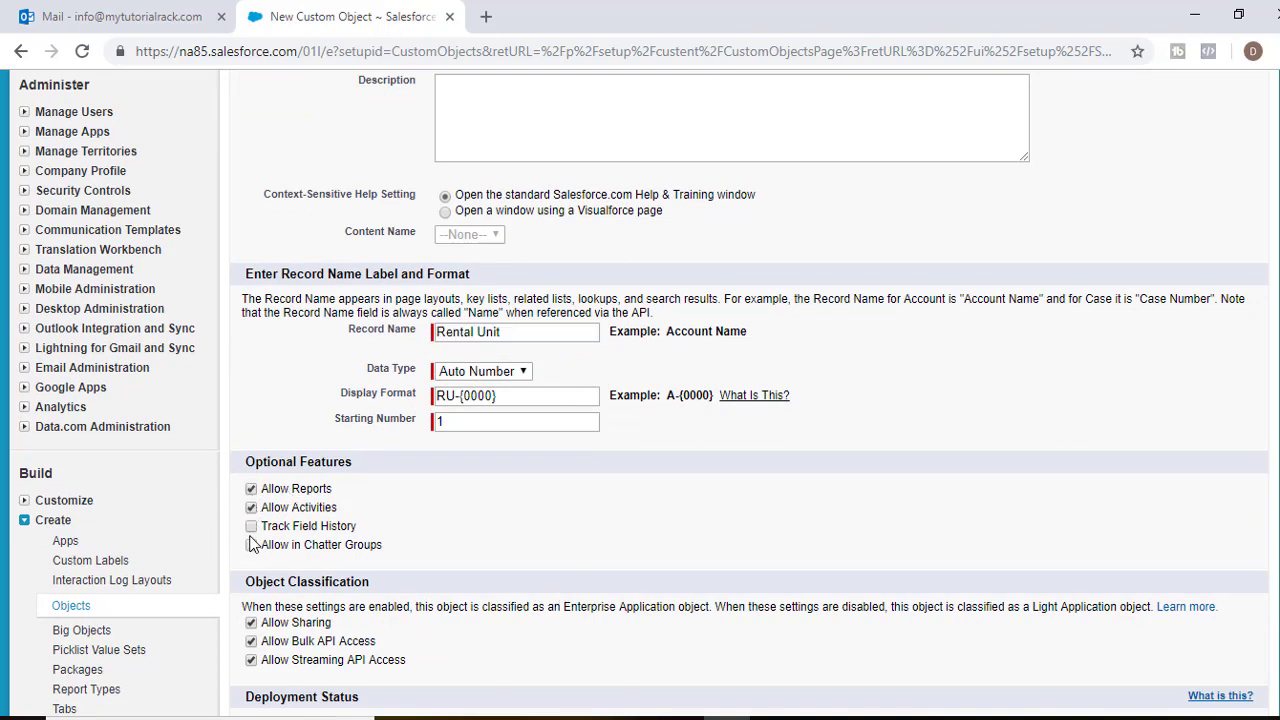
left_click(251, 526)
left_click(251, 545)
Allow search, add notes and attachments, enable the tab wizard, and save Rental Unit.
scroll(320, 555, "down", 3)
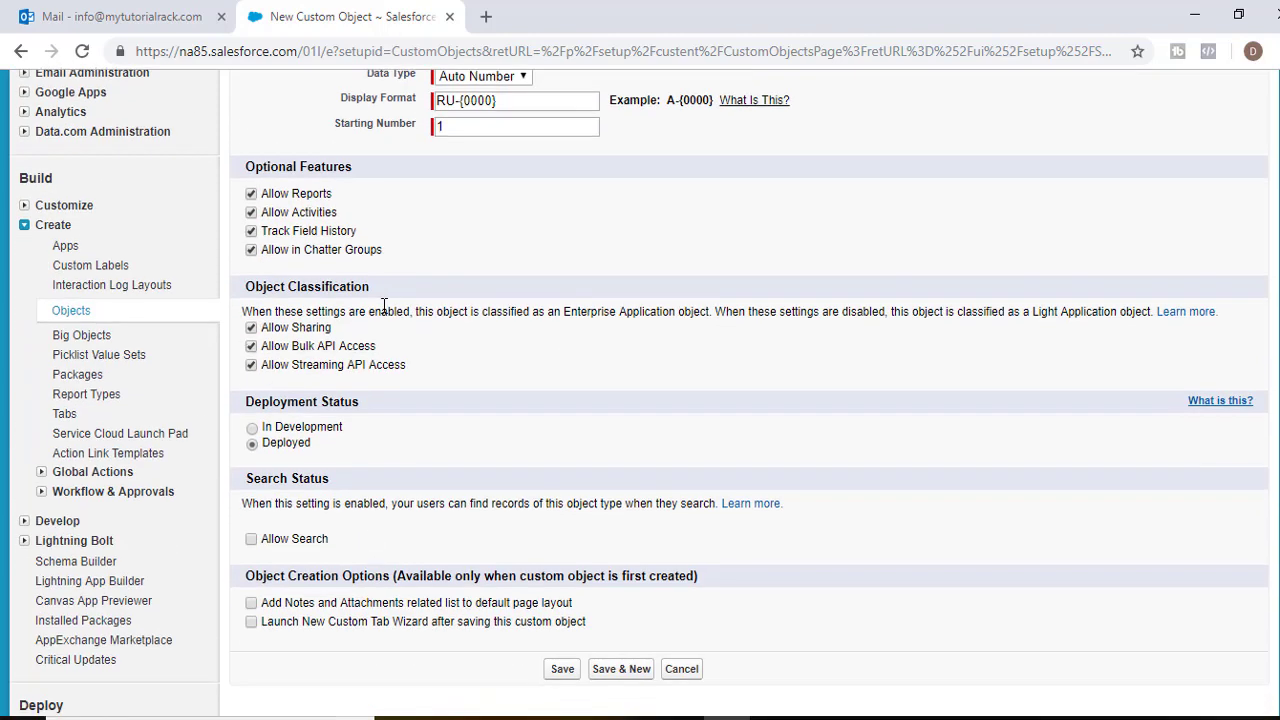
scroll(383, 487, "down", 2)
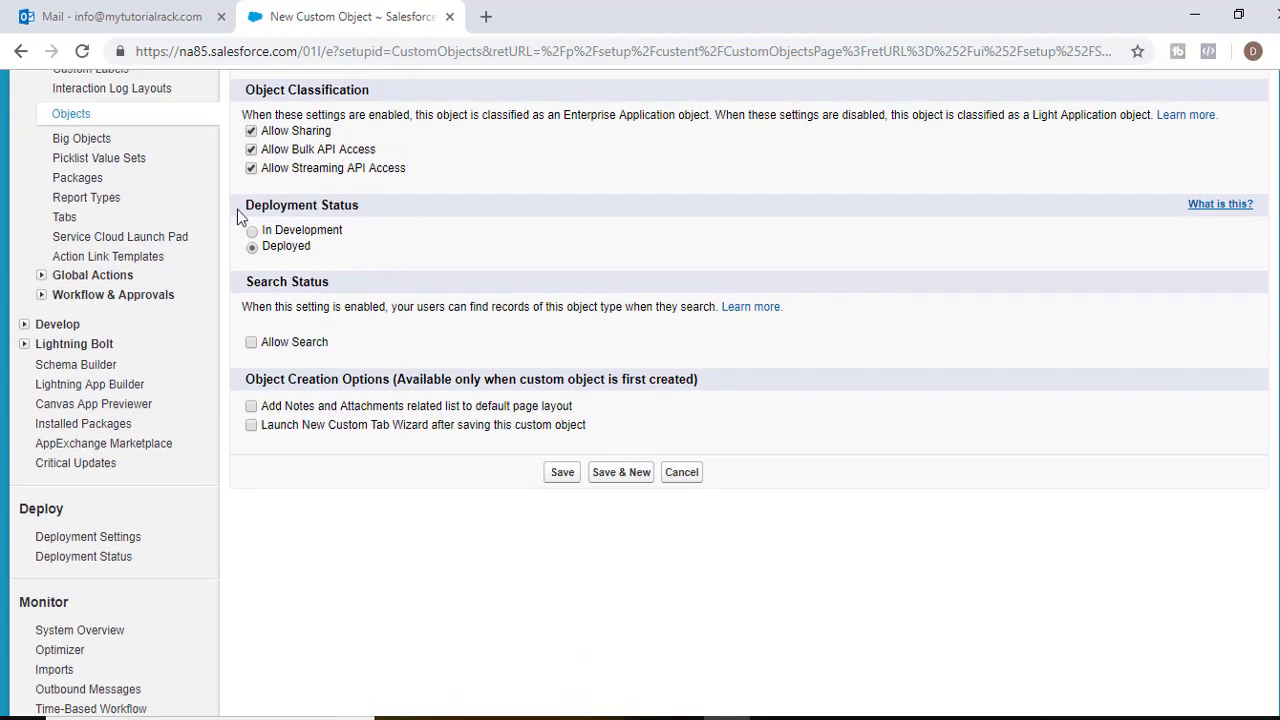
left_click_drag(237, 209, 467, 209)
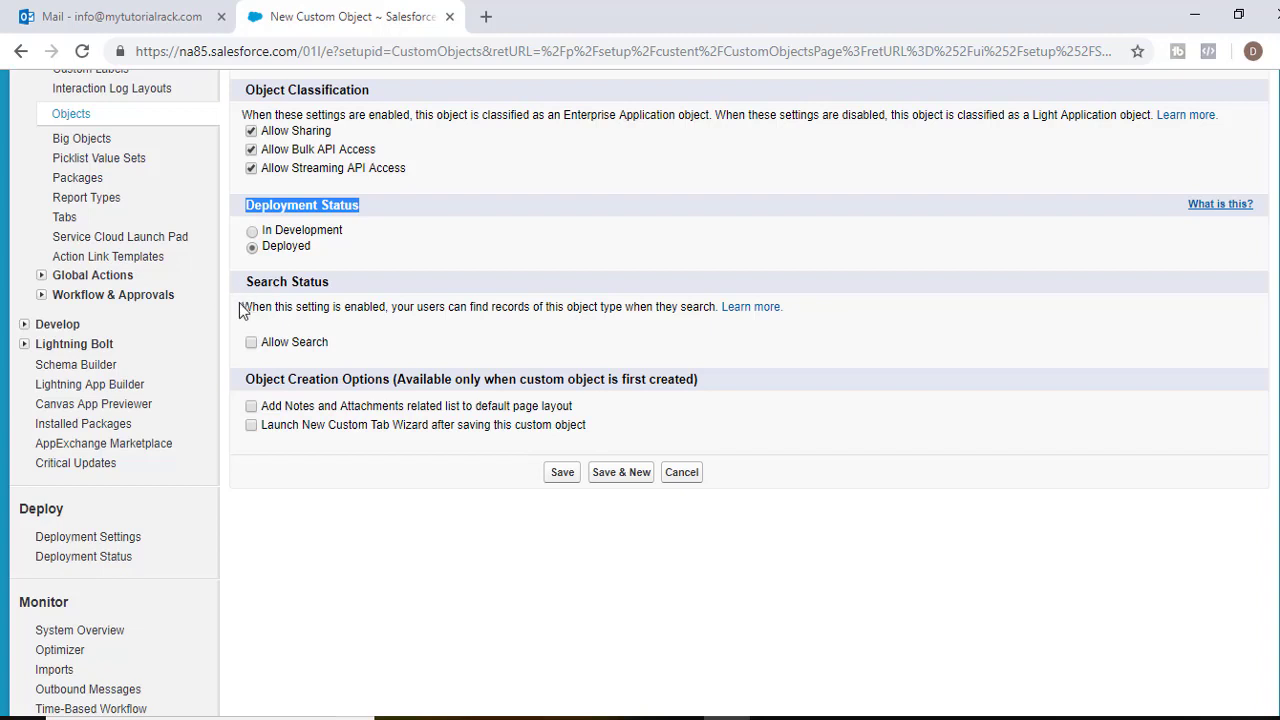
left_click(251, 343)
left_click_drag(253, 281, 340, 287)
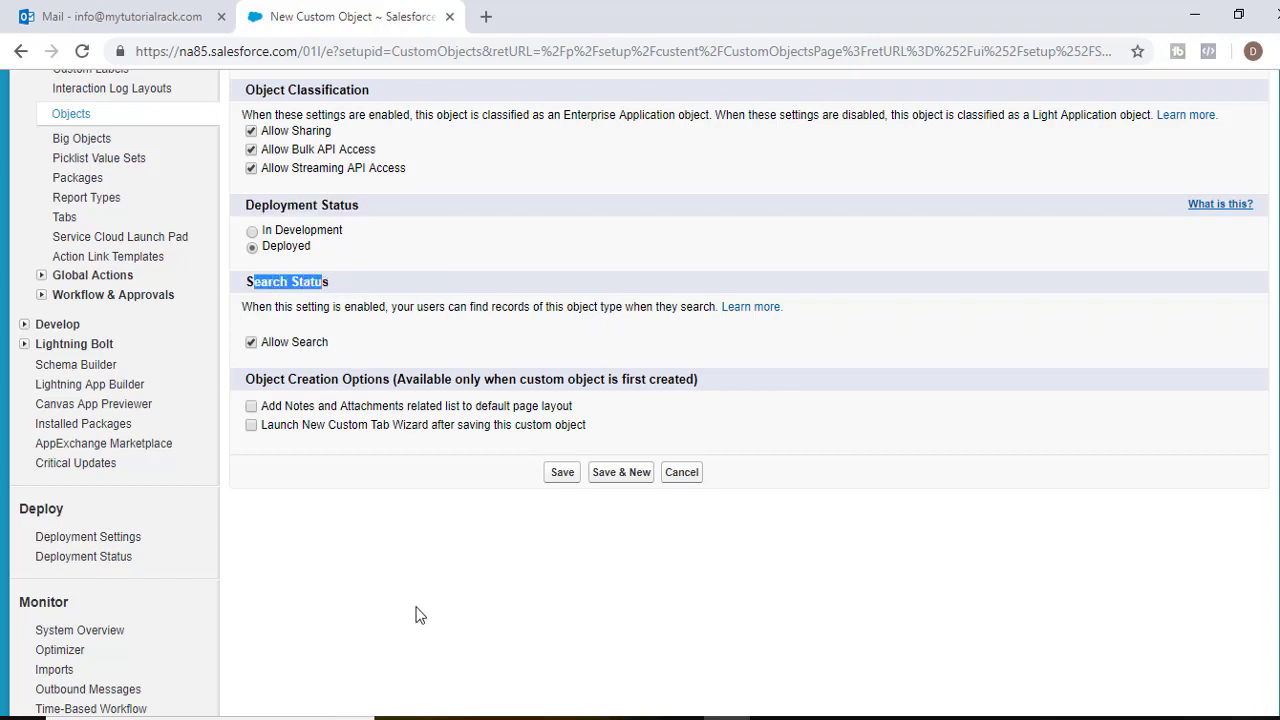
left_click(251, 406)
left_click(251, 425)
scroll(751, 449, "up", 5)
scroll(575, 400, "up", 2)
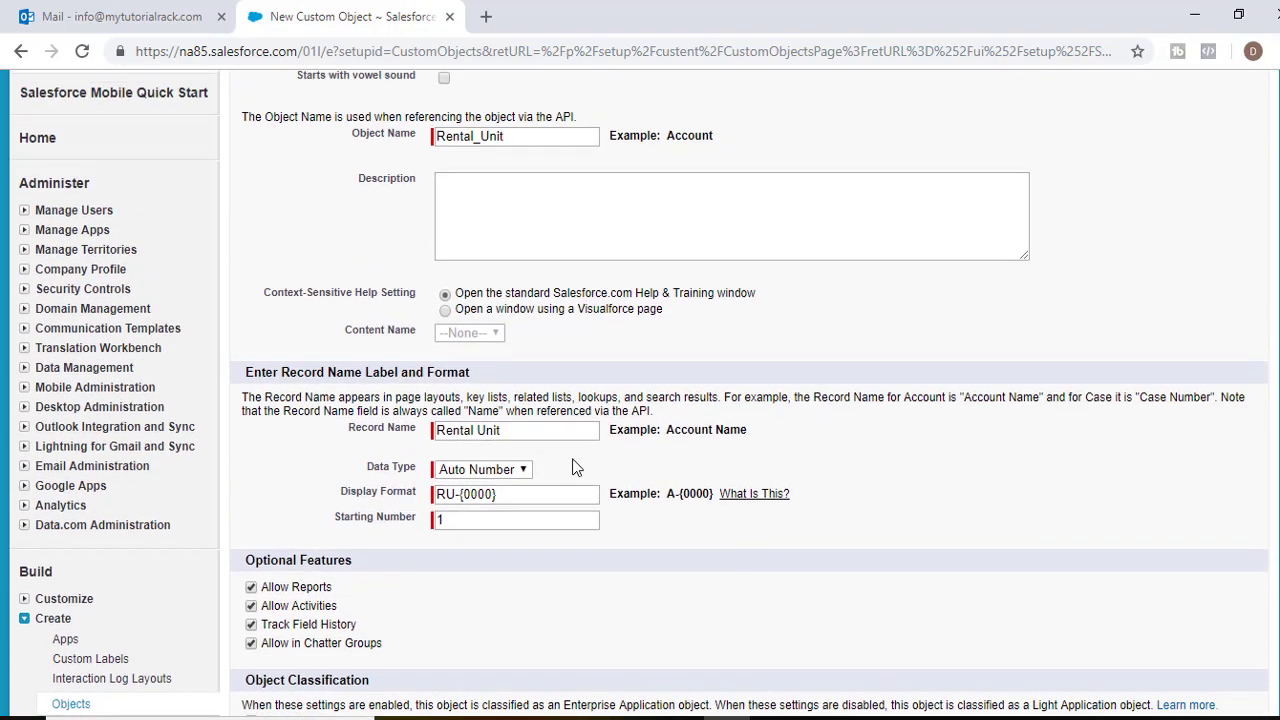
scroll(578, 465, "down", 5)
left_click(561, 670)
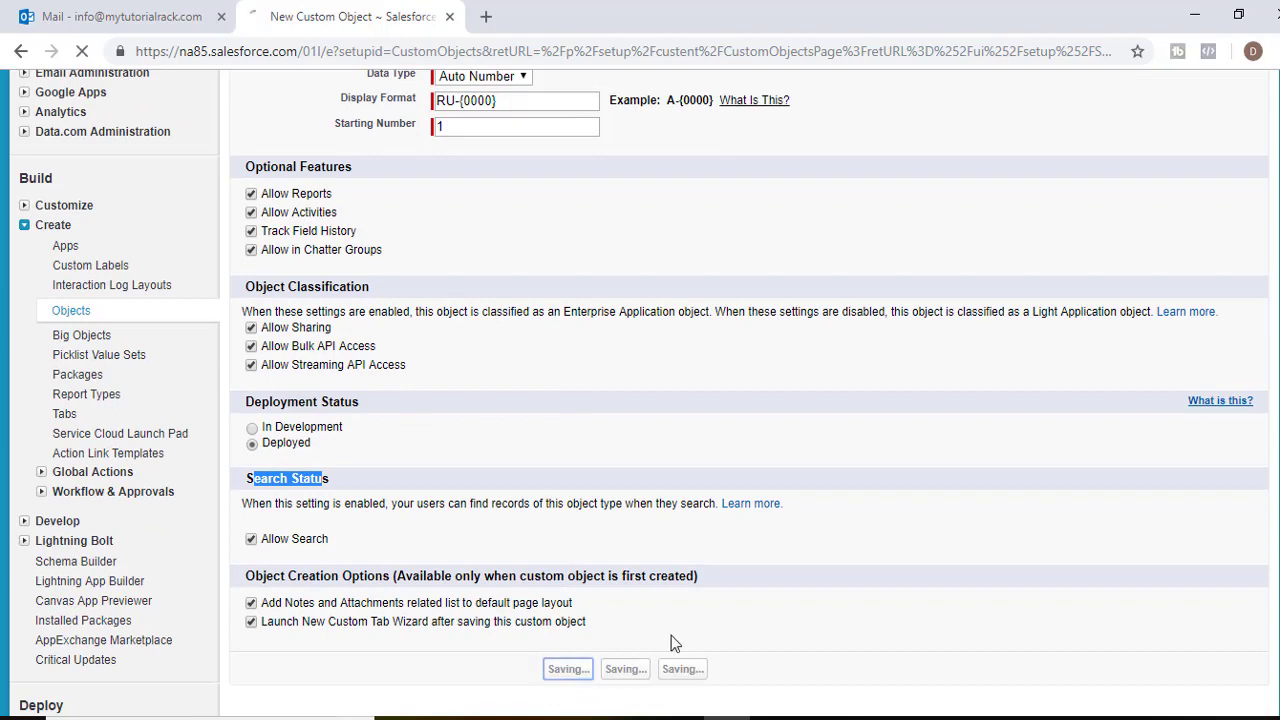
Give the Rental Unit tab the Bell tab style.
scroll(372, 498, "down", 2)
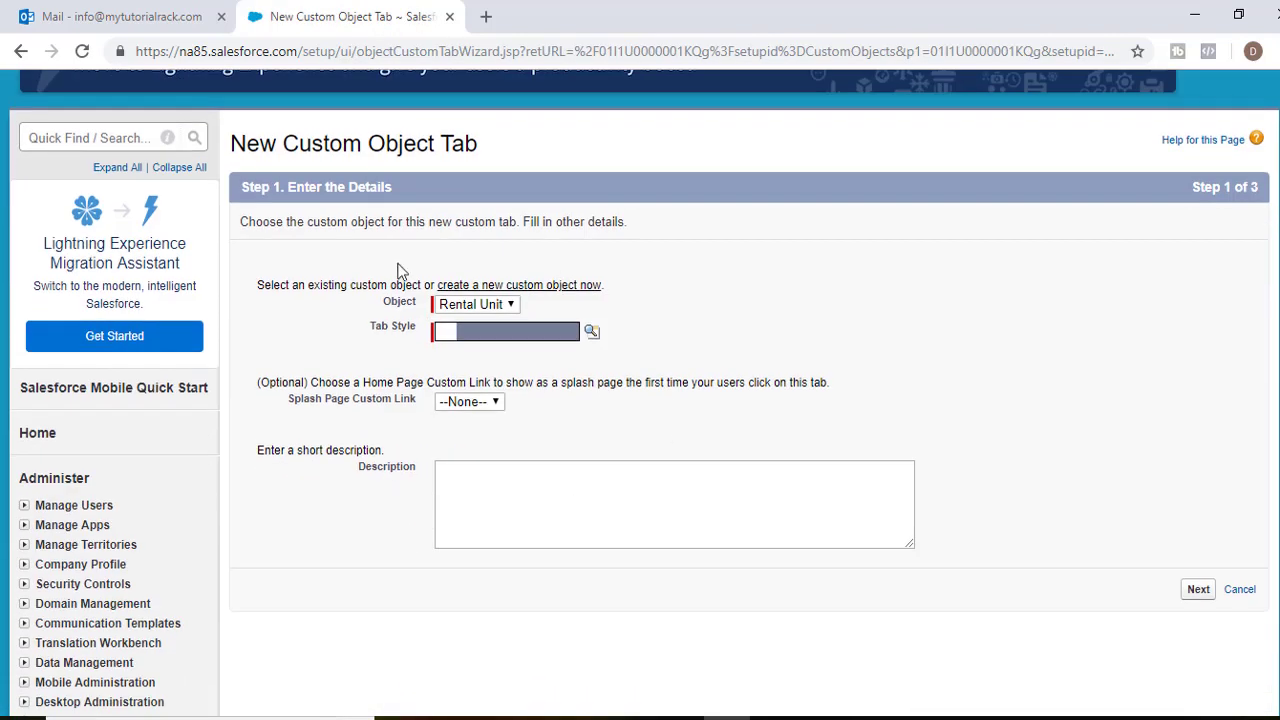
left_click_drag(368, 330, 415, 337)
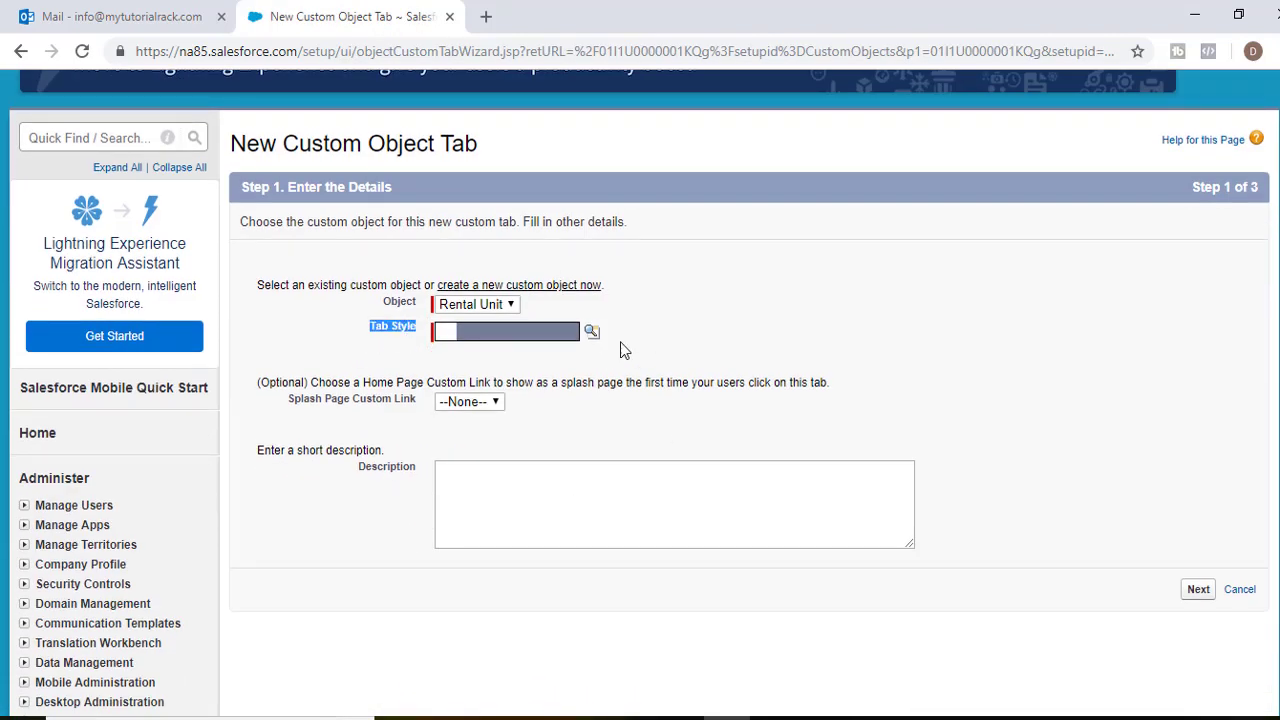
left_click(592, 333)
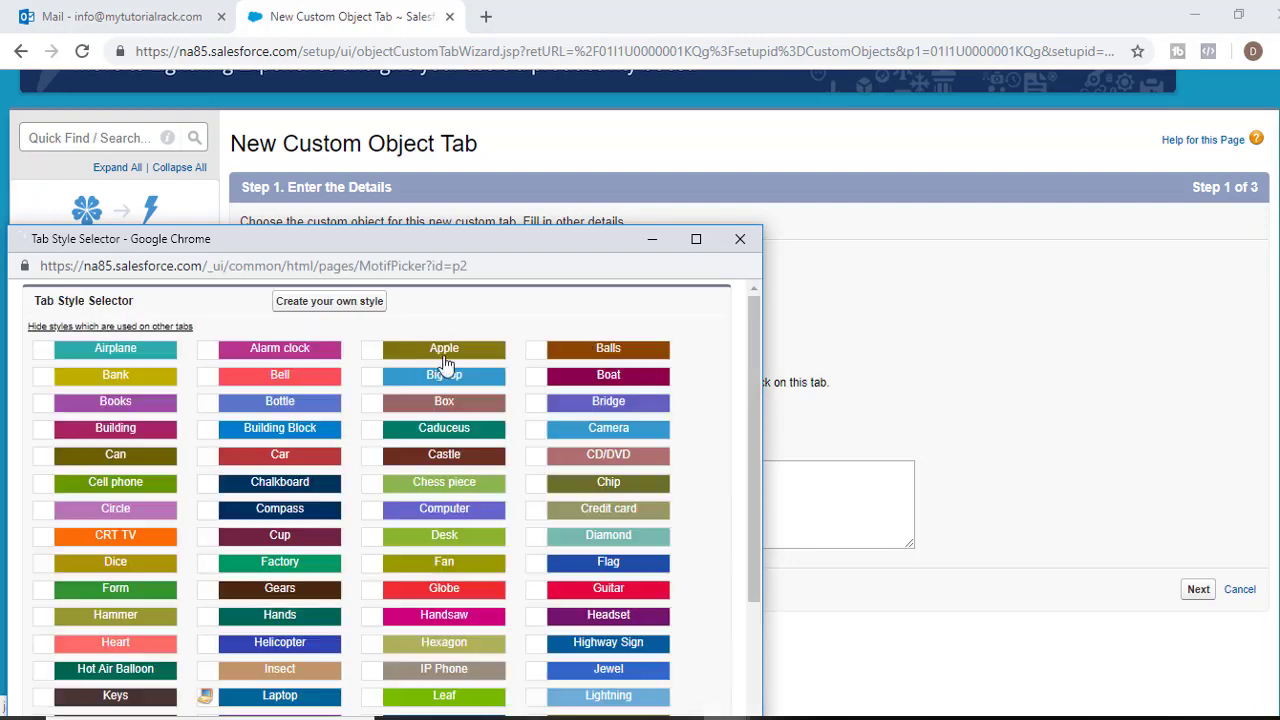
left_click(280, 374)
scroll(420, 282, "down", 2)
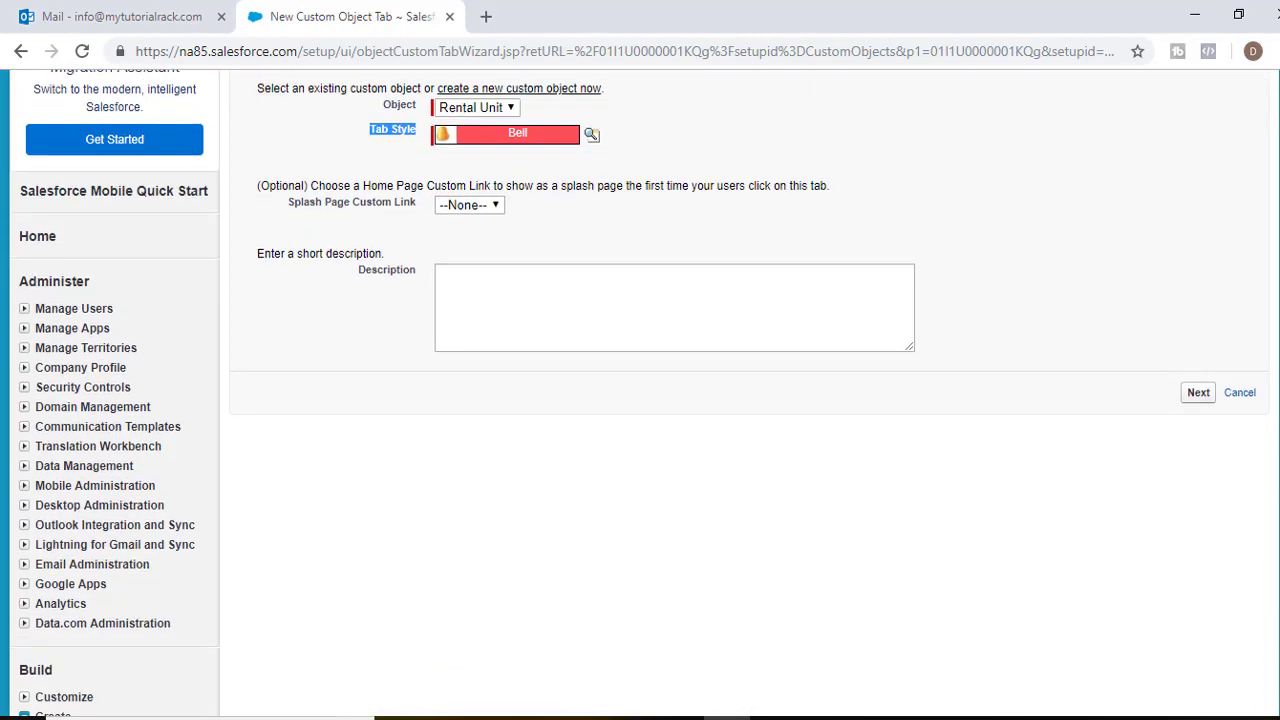
left_click(1188, 398)
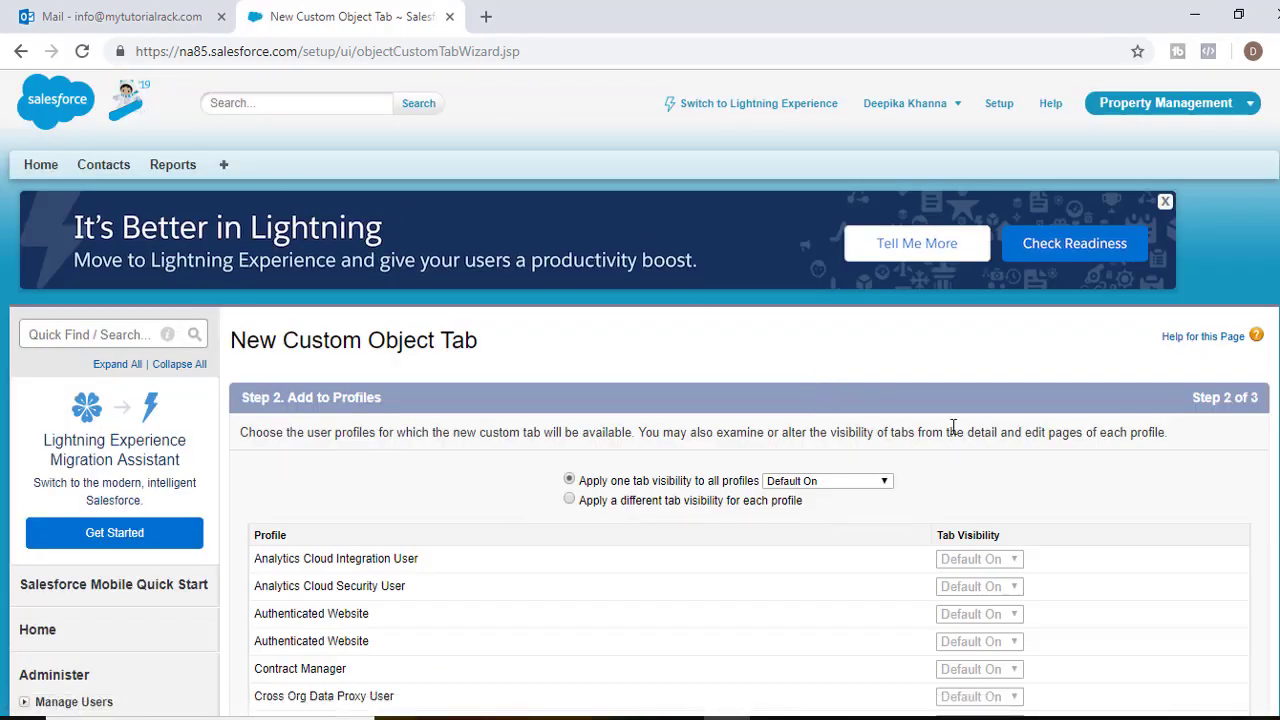
Keep default profile visibility, include the tab only in Property Management, and save.
scroll(953, 426, "down", 2)
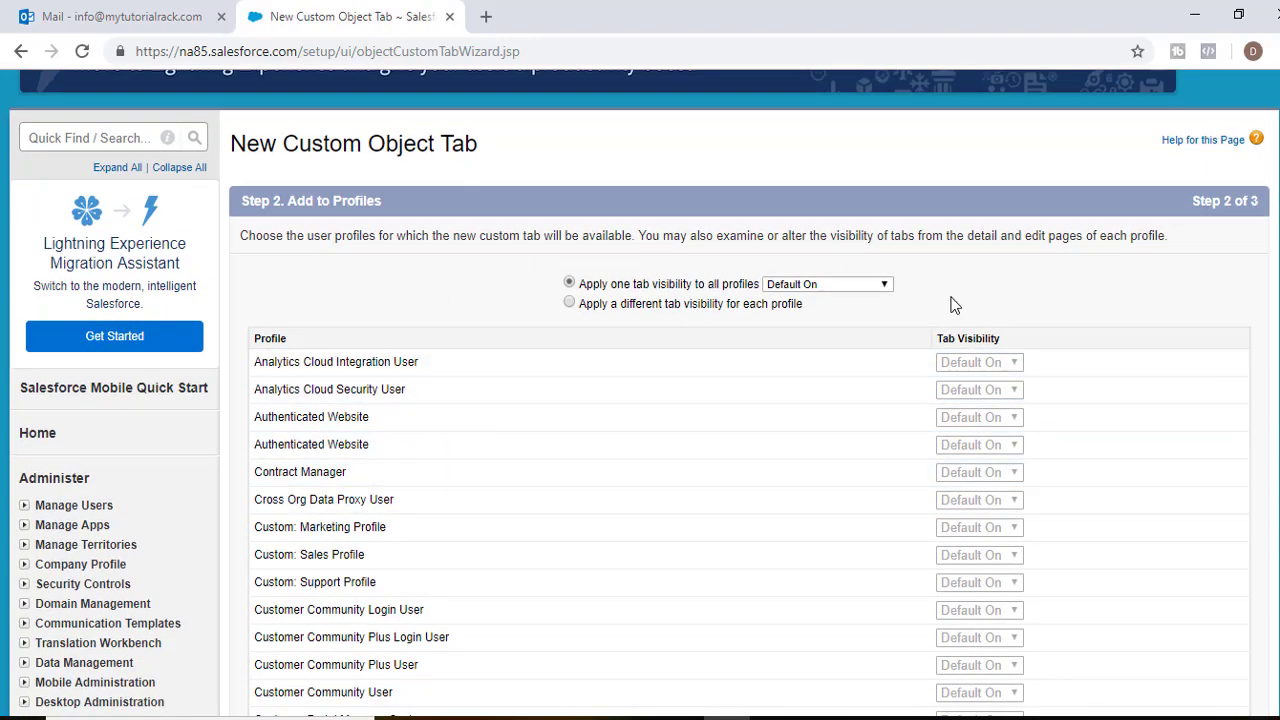
scroll(466, 430, "down", 9)
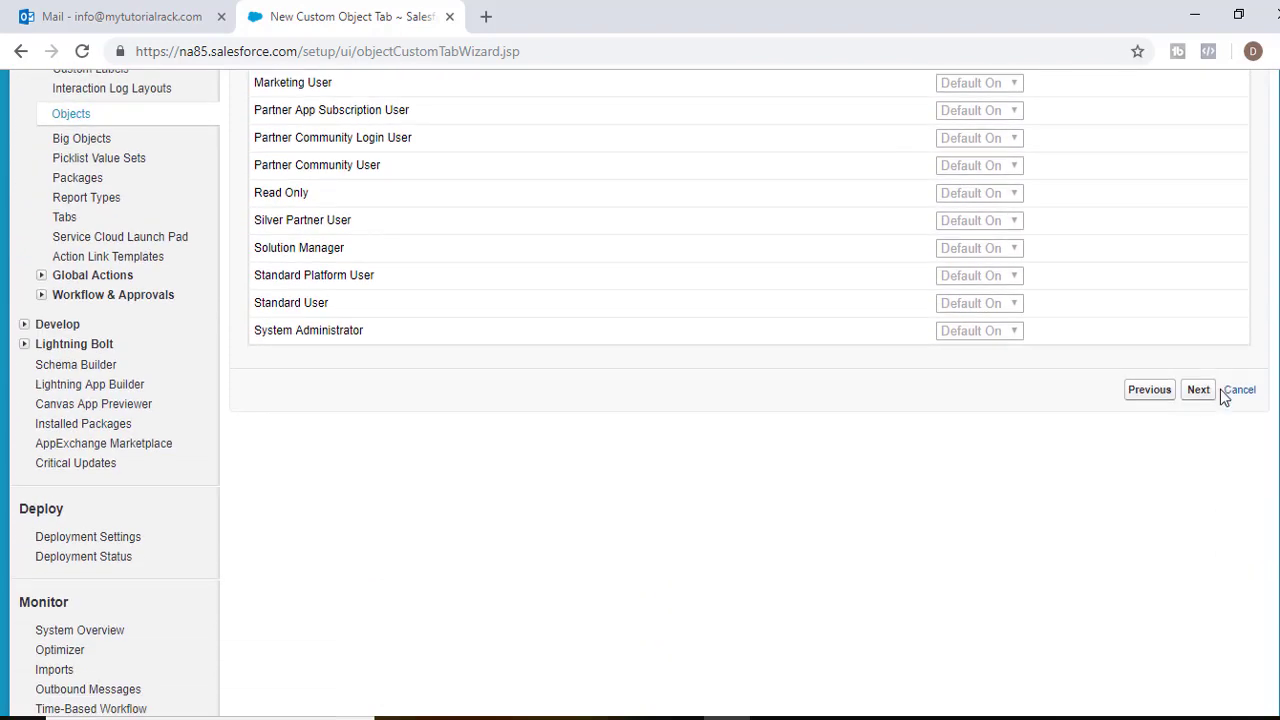
left_click(1199, 395)
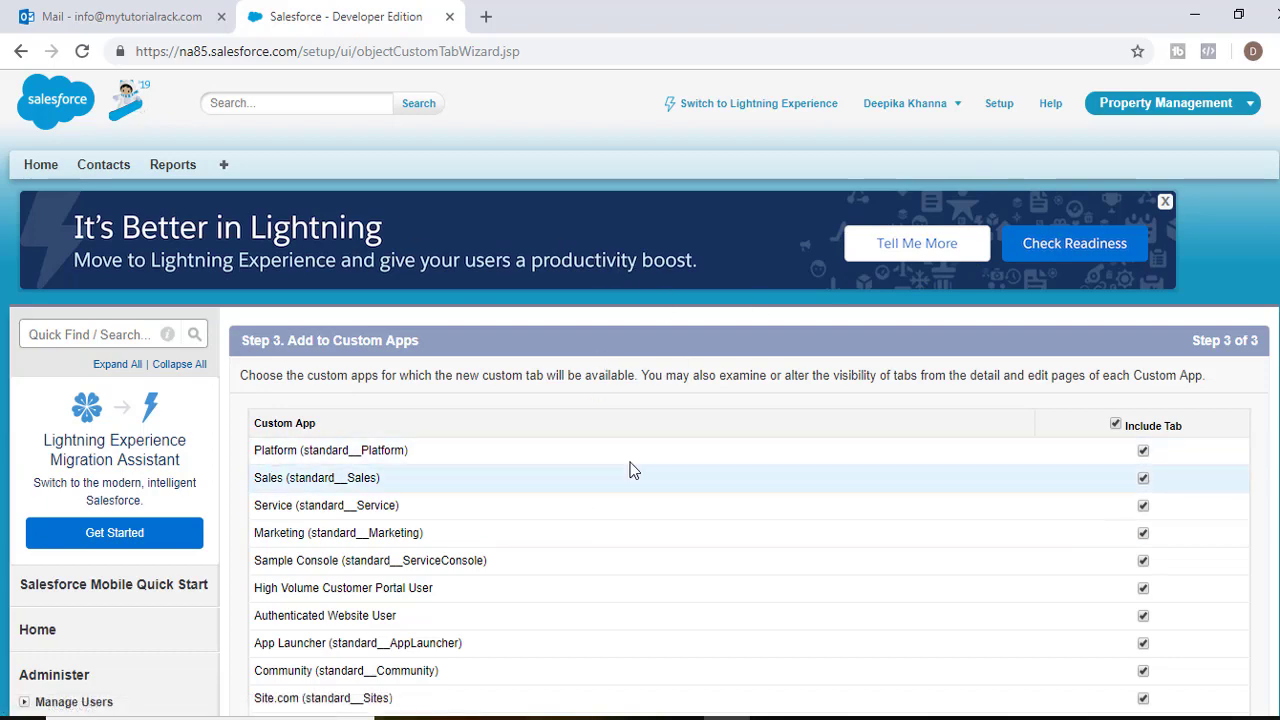
left_click(1115, 424)
scroll(963, 466, "down", 2)
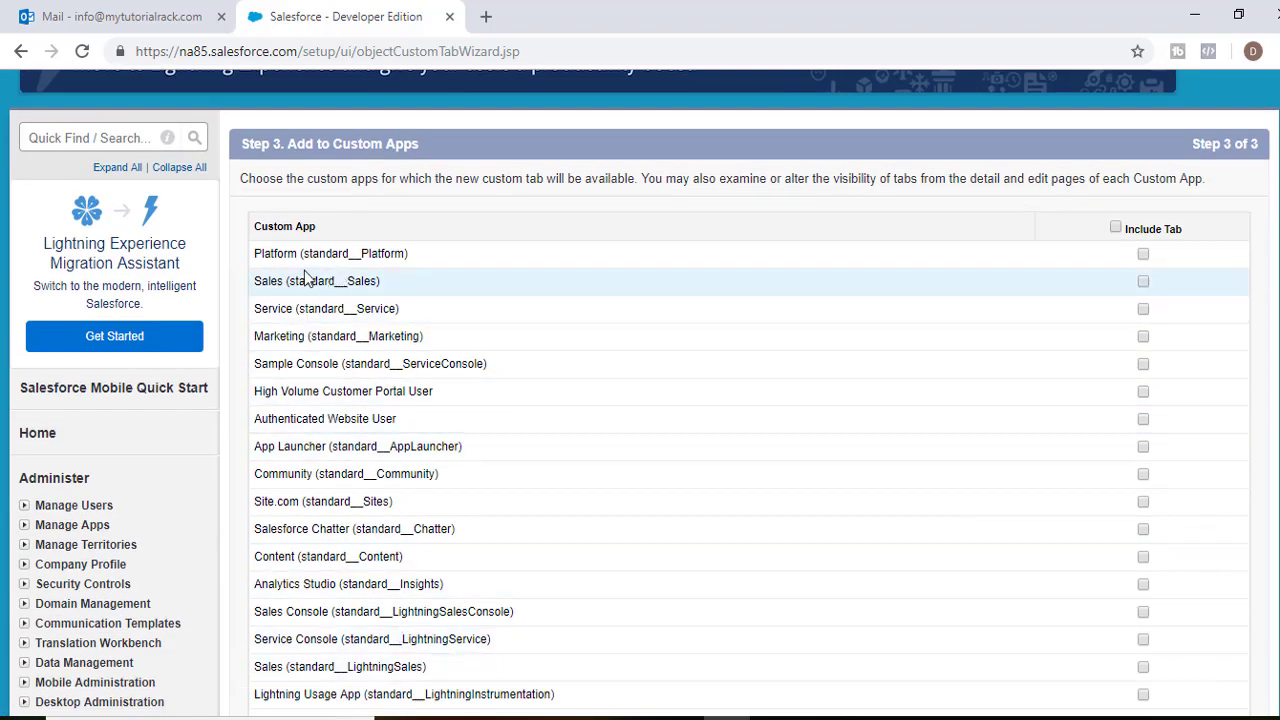
scroll(392, 572, "down", 2)
left_click_drag(279, 552, 507, 565)
left_click(1143, 554)
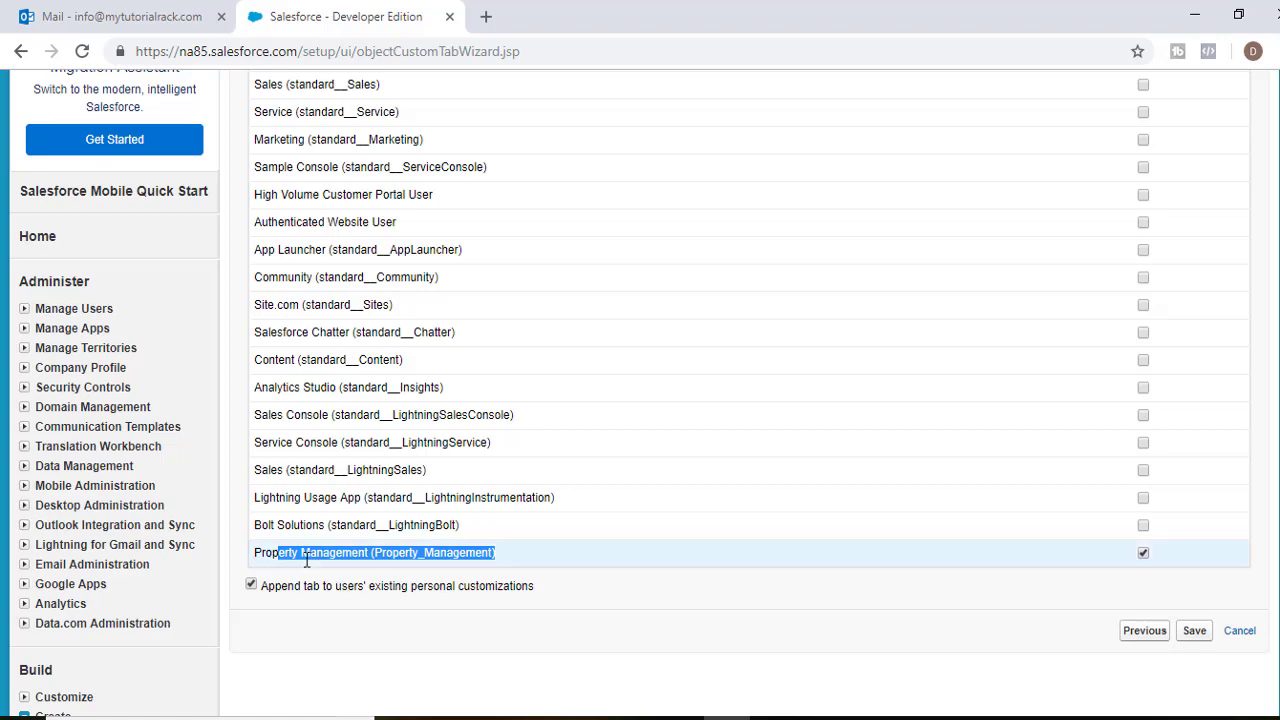
left_click(1194, 630)
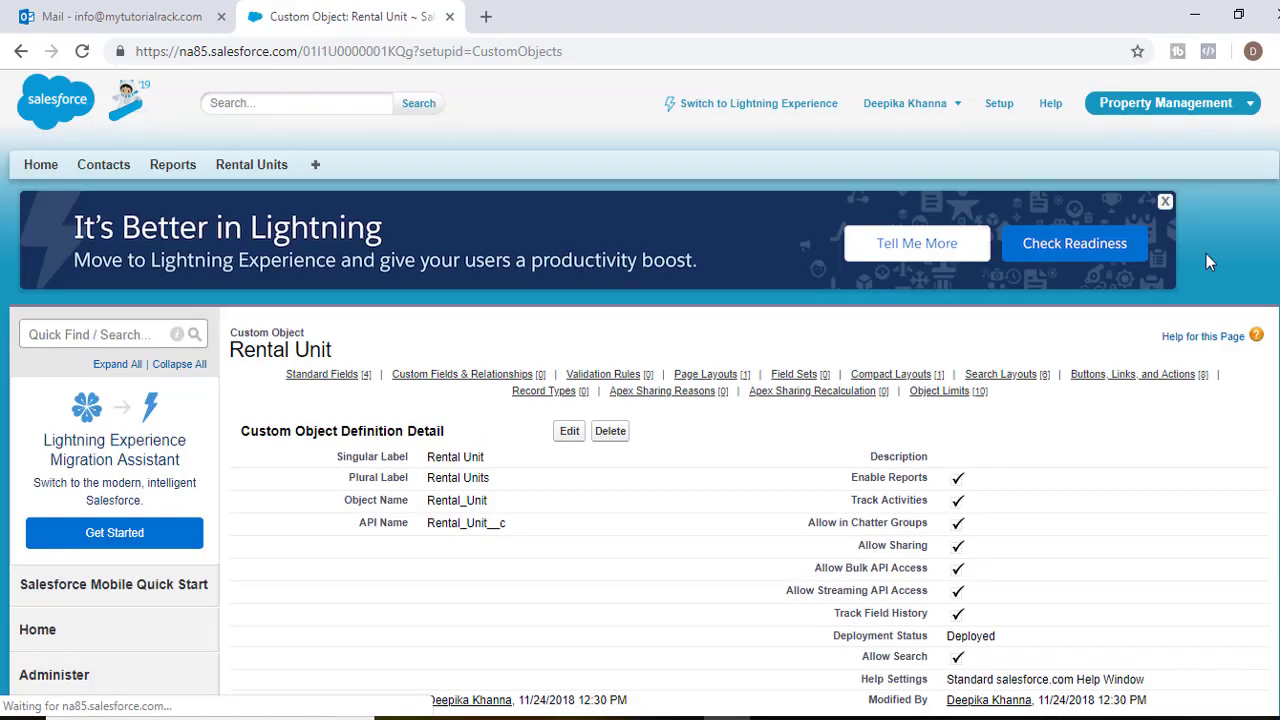
Open the Rental Units tab and start a New Rental Unit record, then return to the fields slide.
left_click(254, 170)
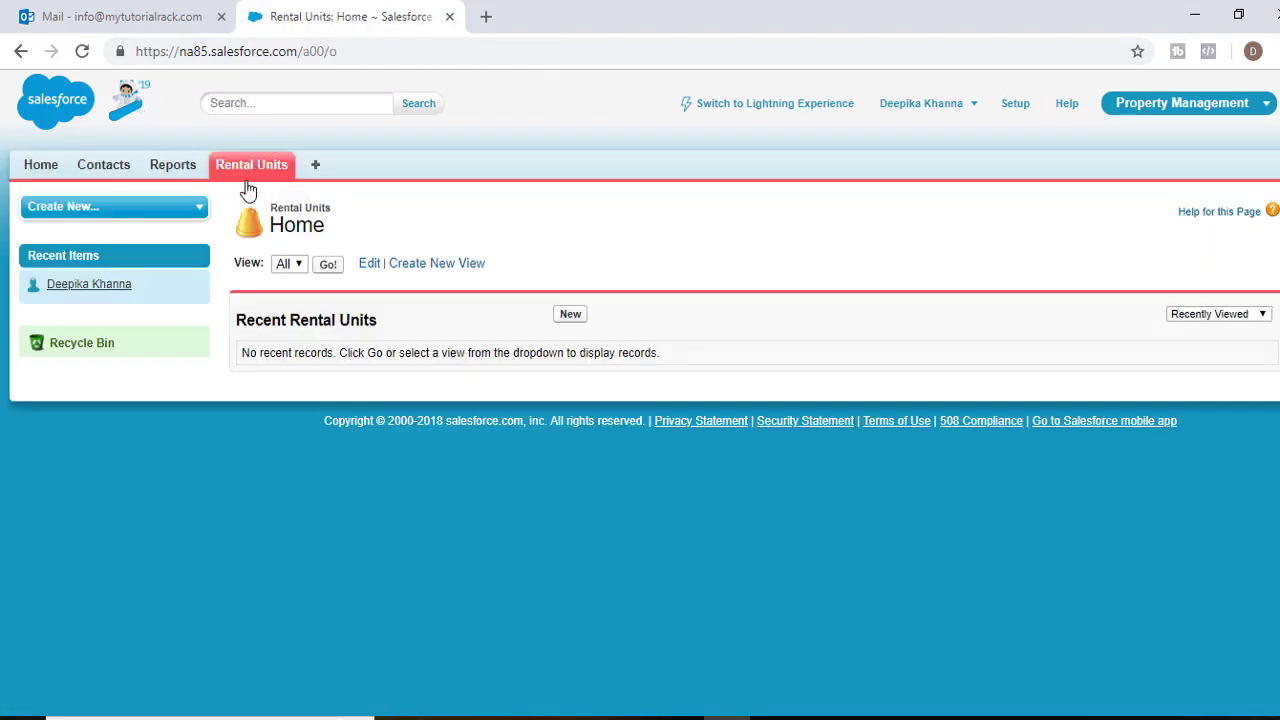
left_click(570, 315)
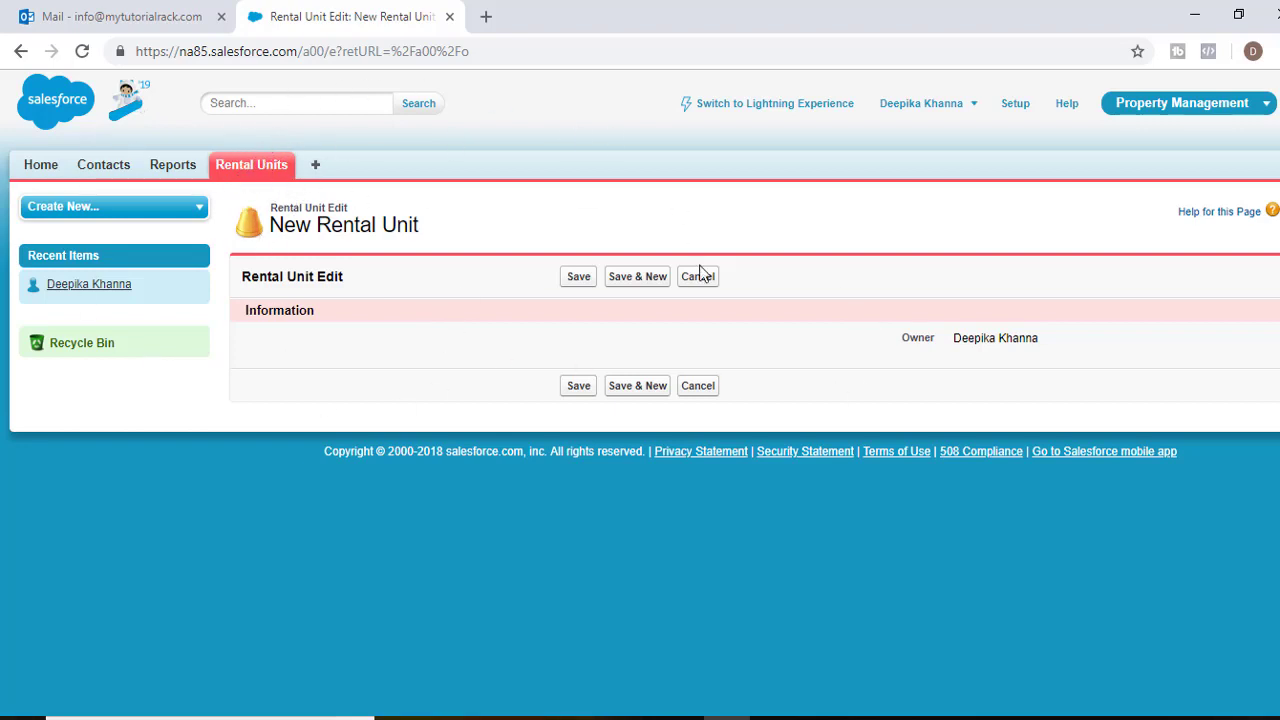
key("alt+Tab")
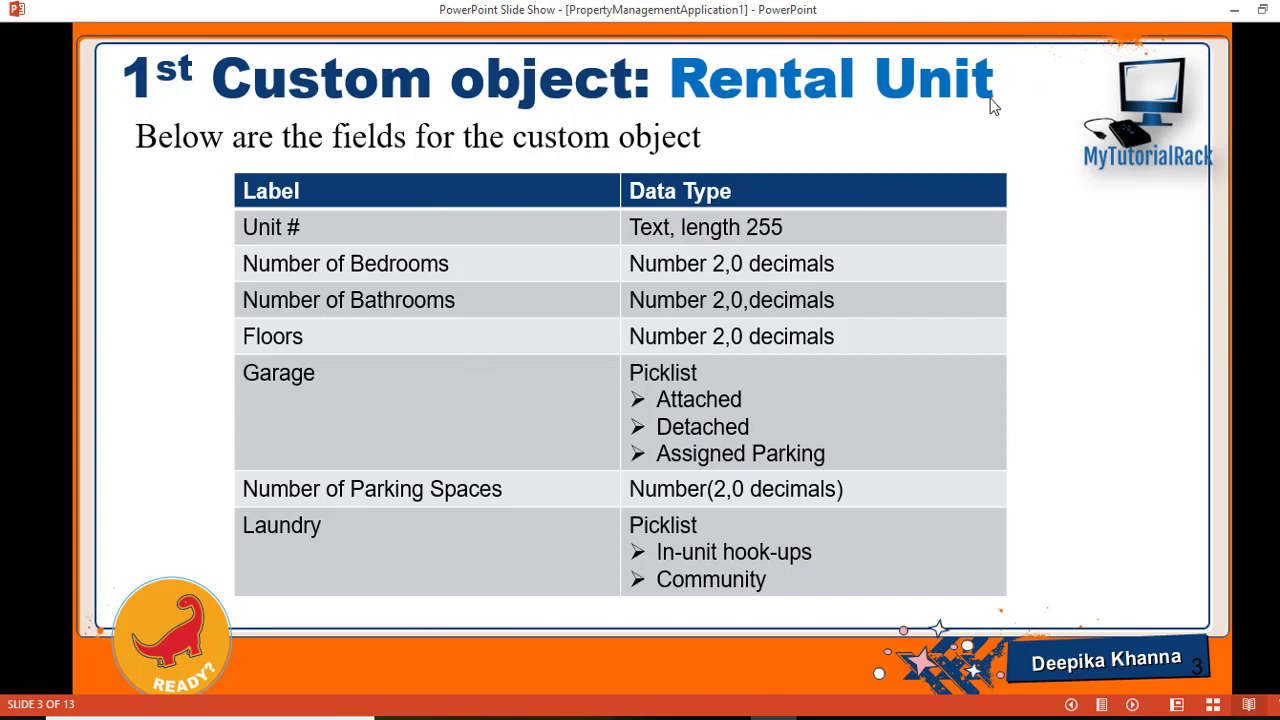
mouse_move(727, 716)
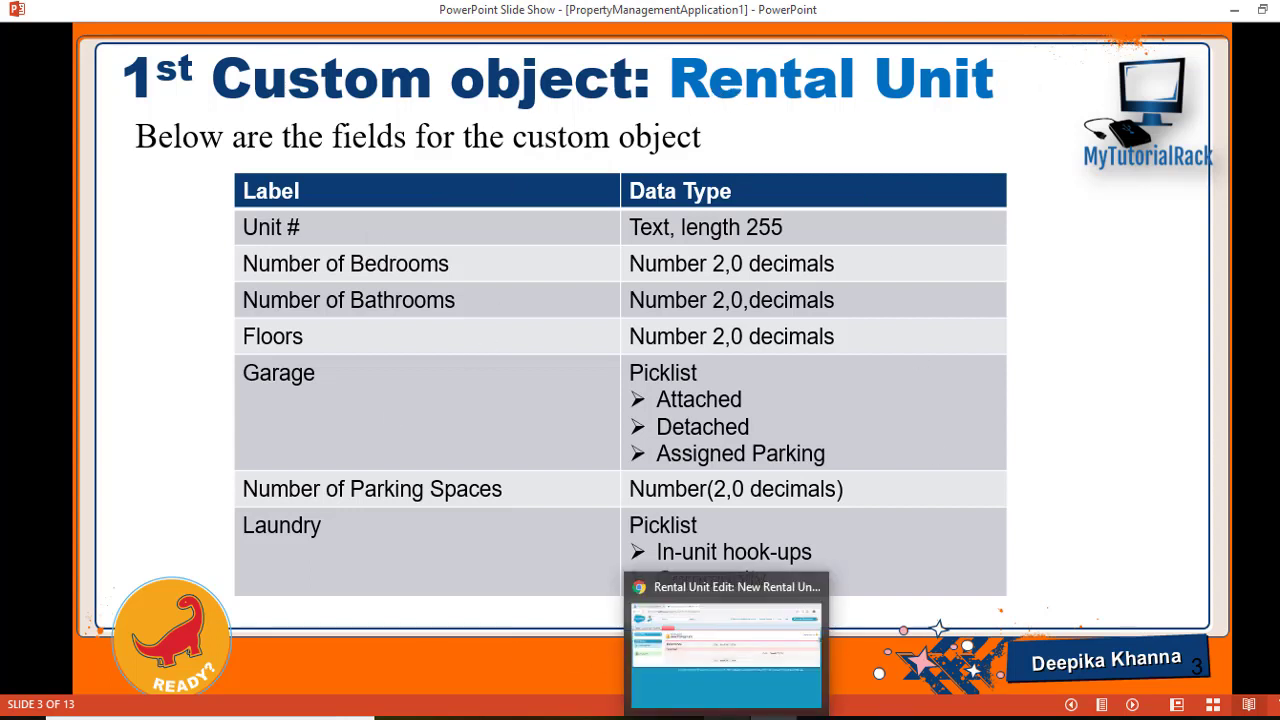
left_click(729, 645)
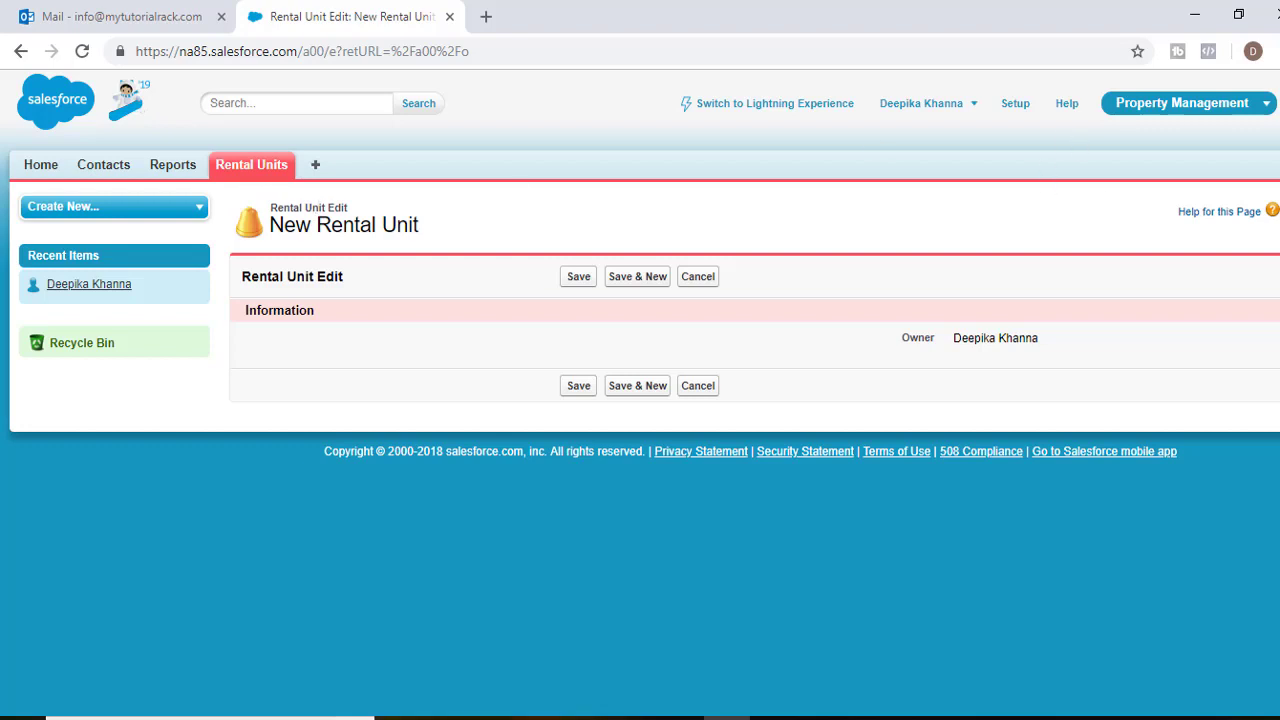
Go from Setup to the Rental Unit object definition and check its empty Custom Fields & Relationships section.
mouse_move(1272, 250)
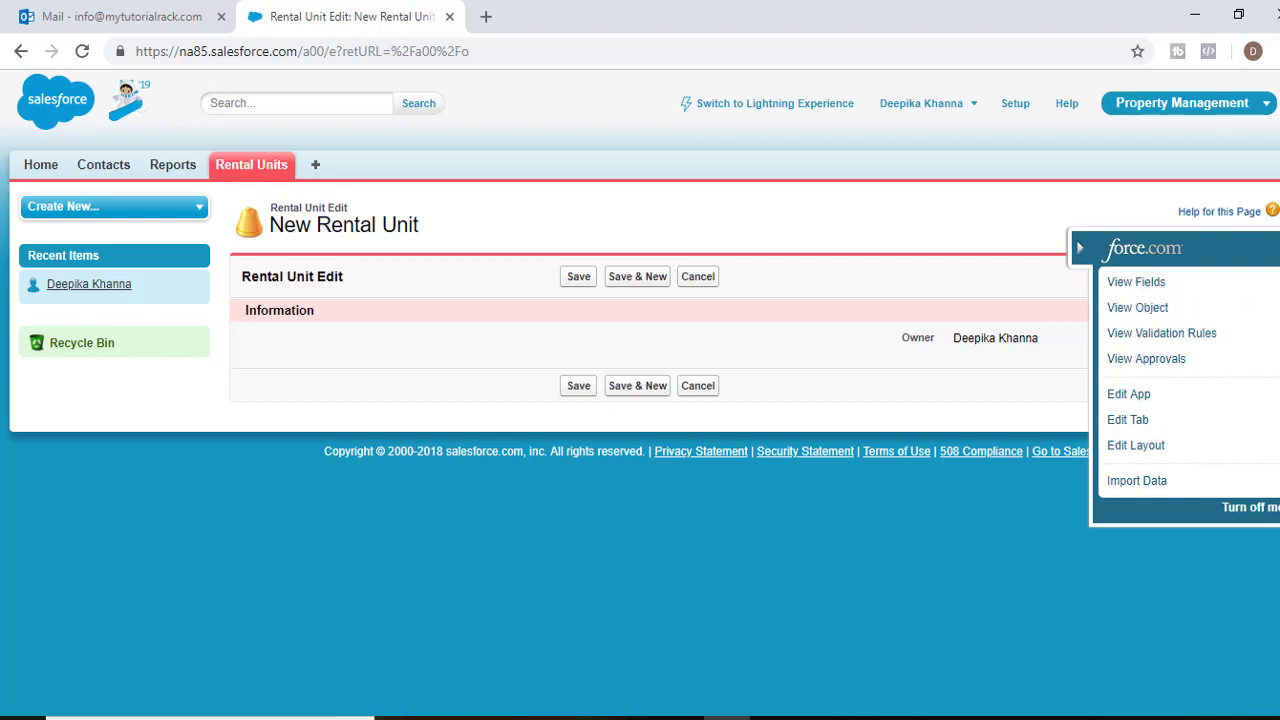
left_click(1014, 107)
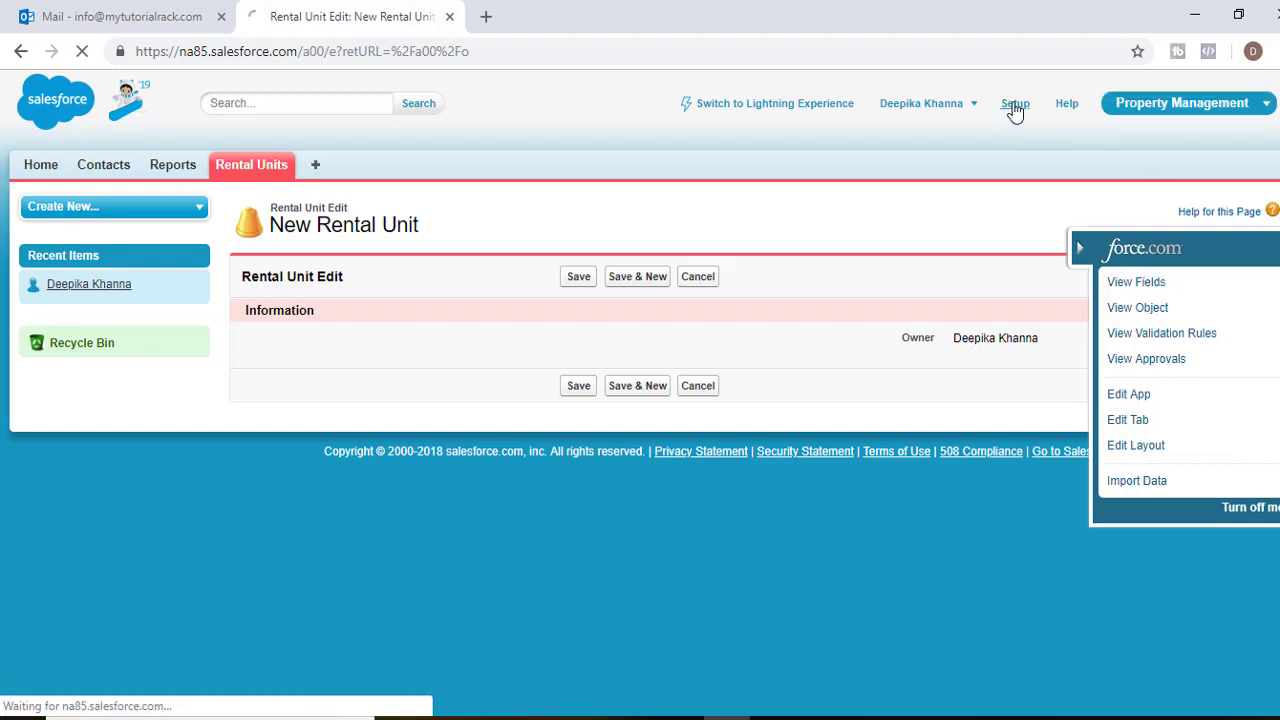
scroll(270, 316, "down", 3)
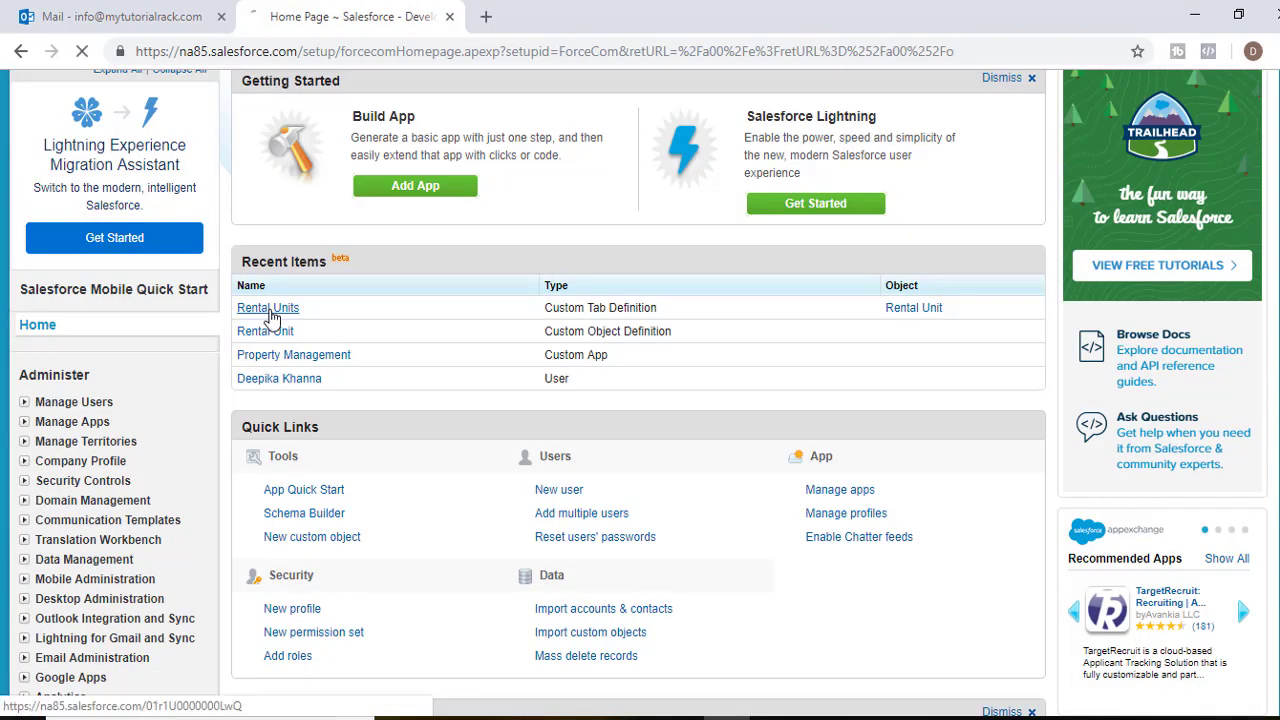
left_click(268, 308)
scroll(569, 460, "down", 2)
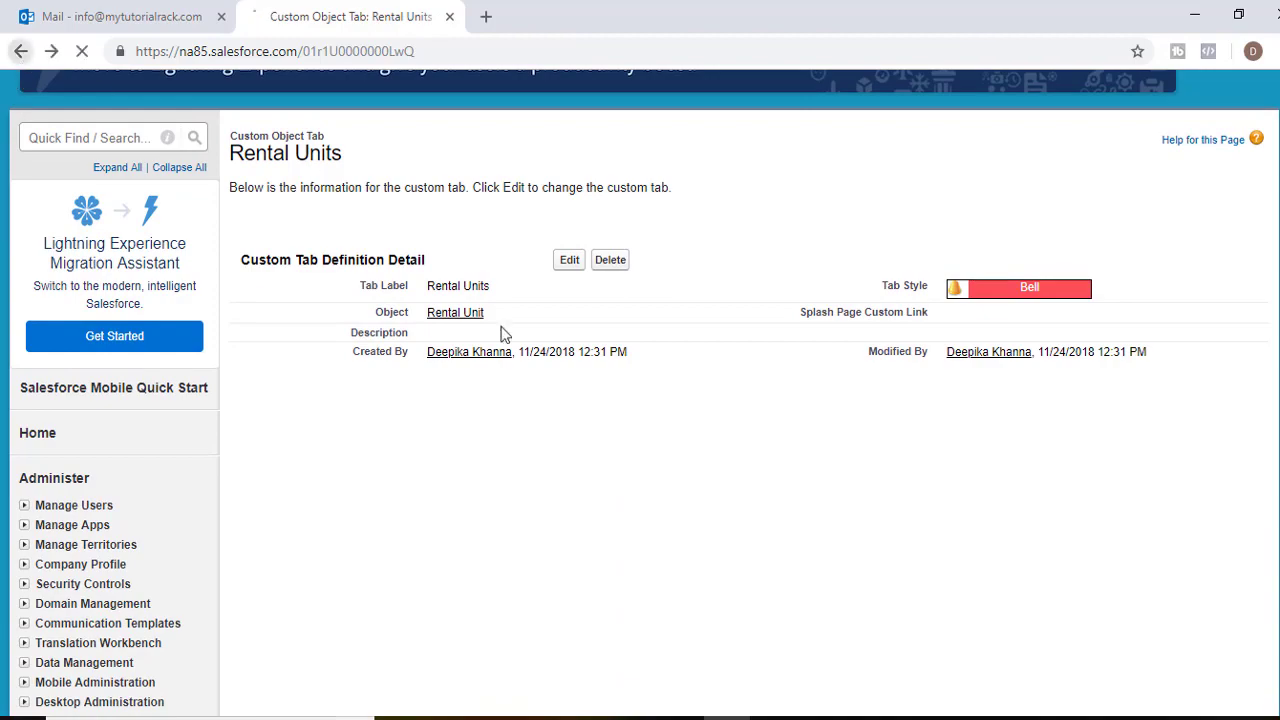
key("alt+Left")
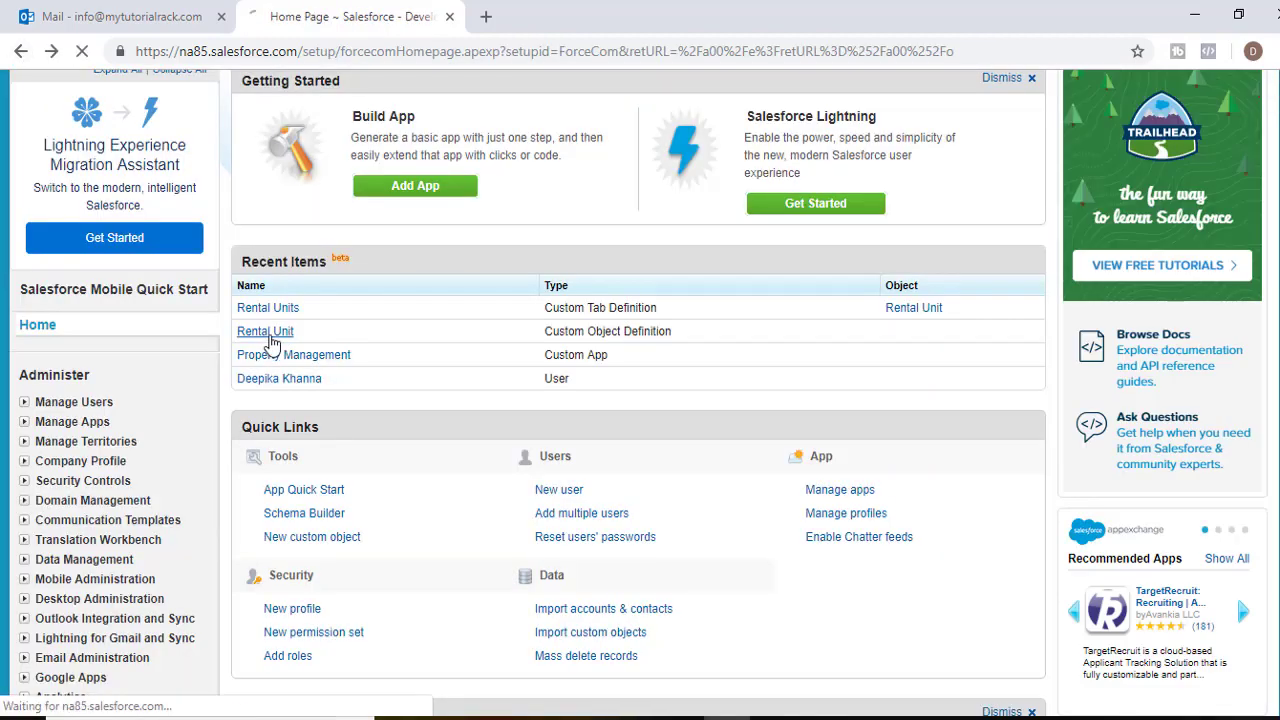
left_click(266, 332)
scroll(680, 623, "down", 8)
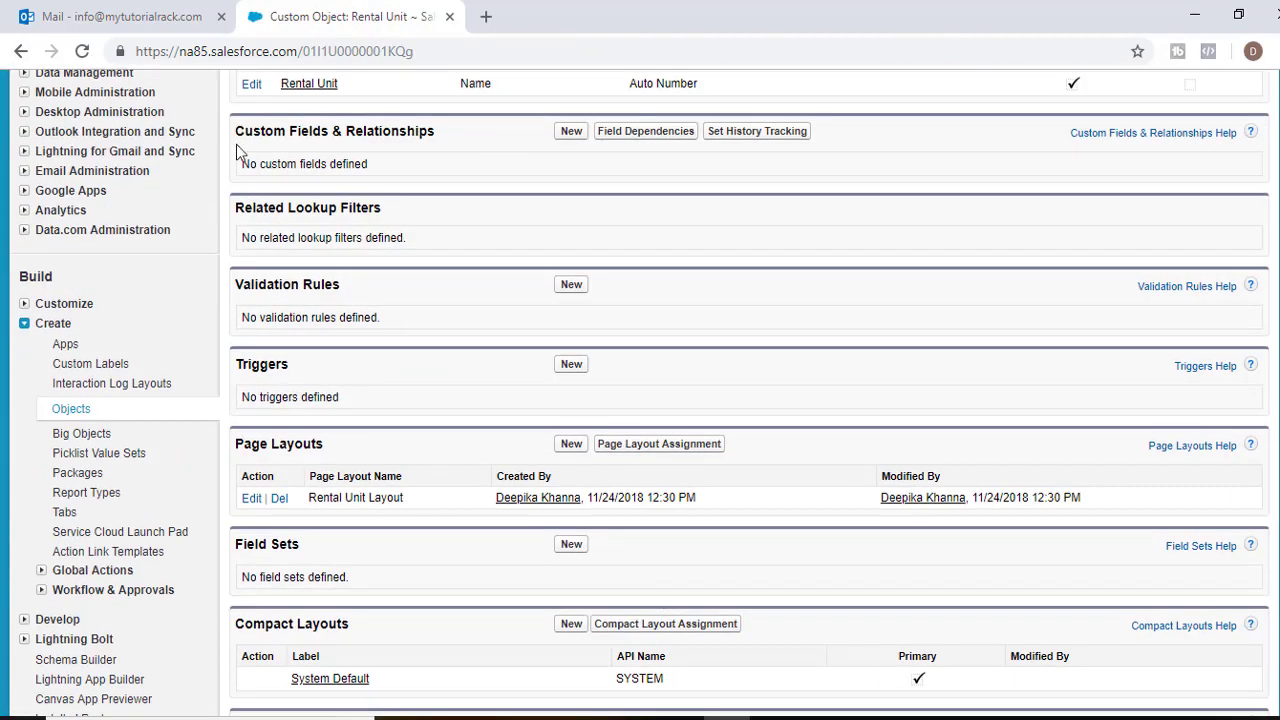
left_click_drag(237, 145, 462, 140)
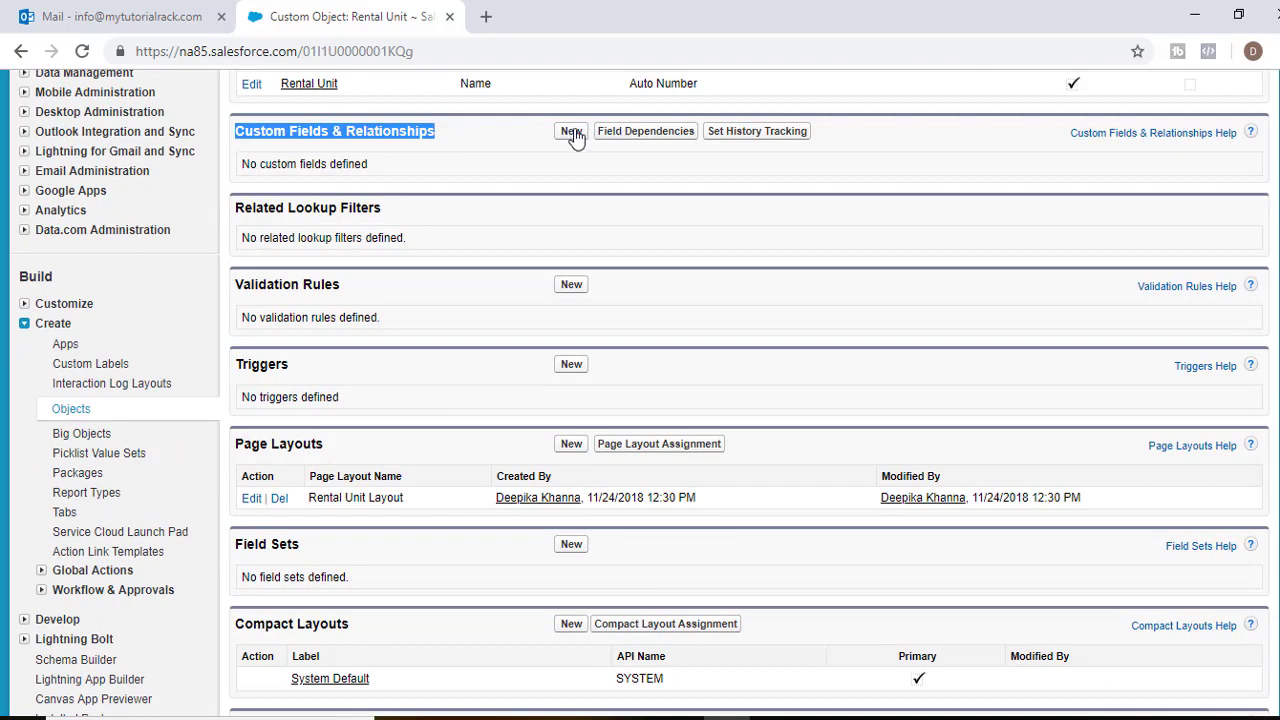
scroll(414, 371, "up", 3)
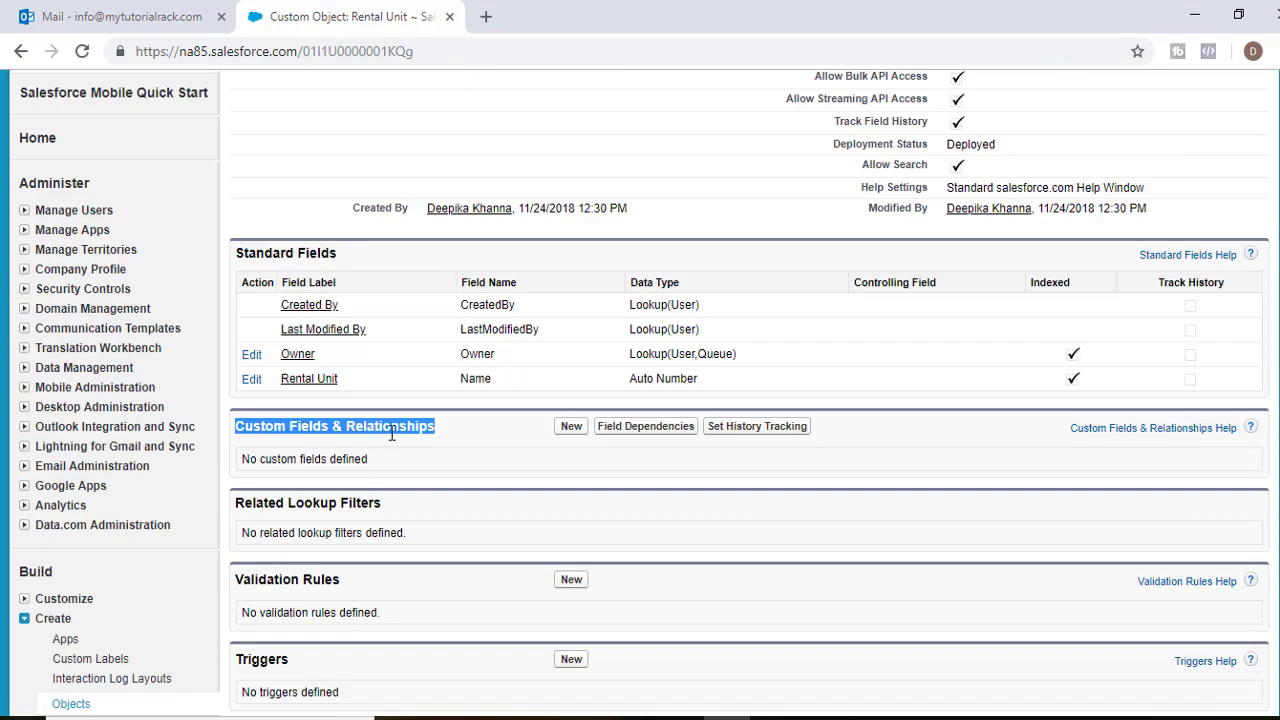
Start a new Text field labelled 'Unit #' with length 25.
left_click(571, 427)
scroll(325, 463, "down", 2)
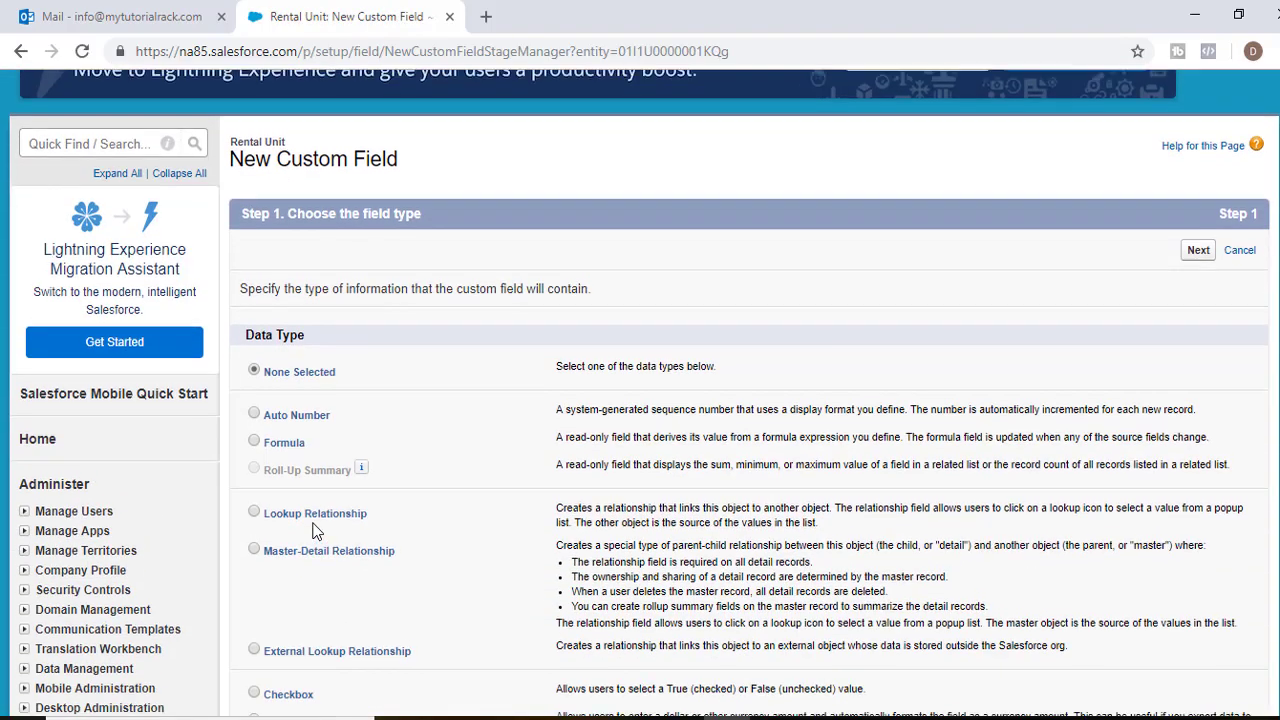
scroll(823, 383, "down", 5)
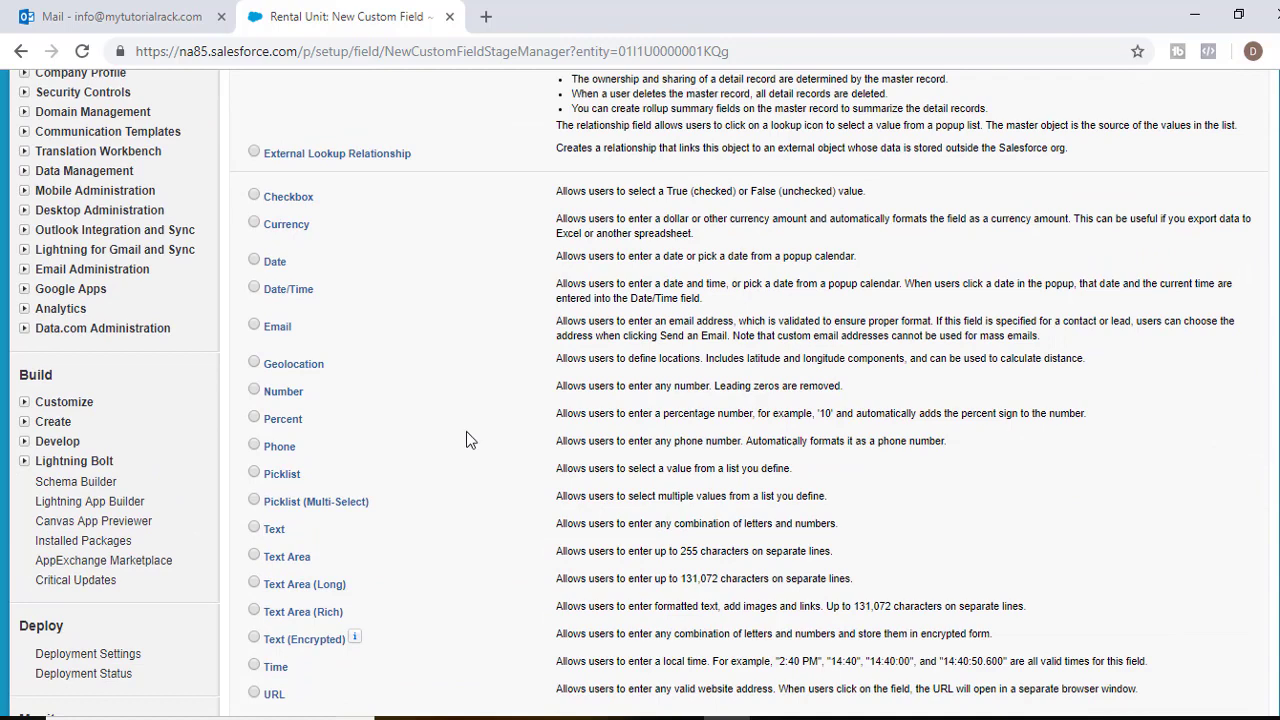
scroll(466, 431, "down", 1)
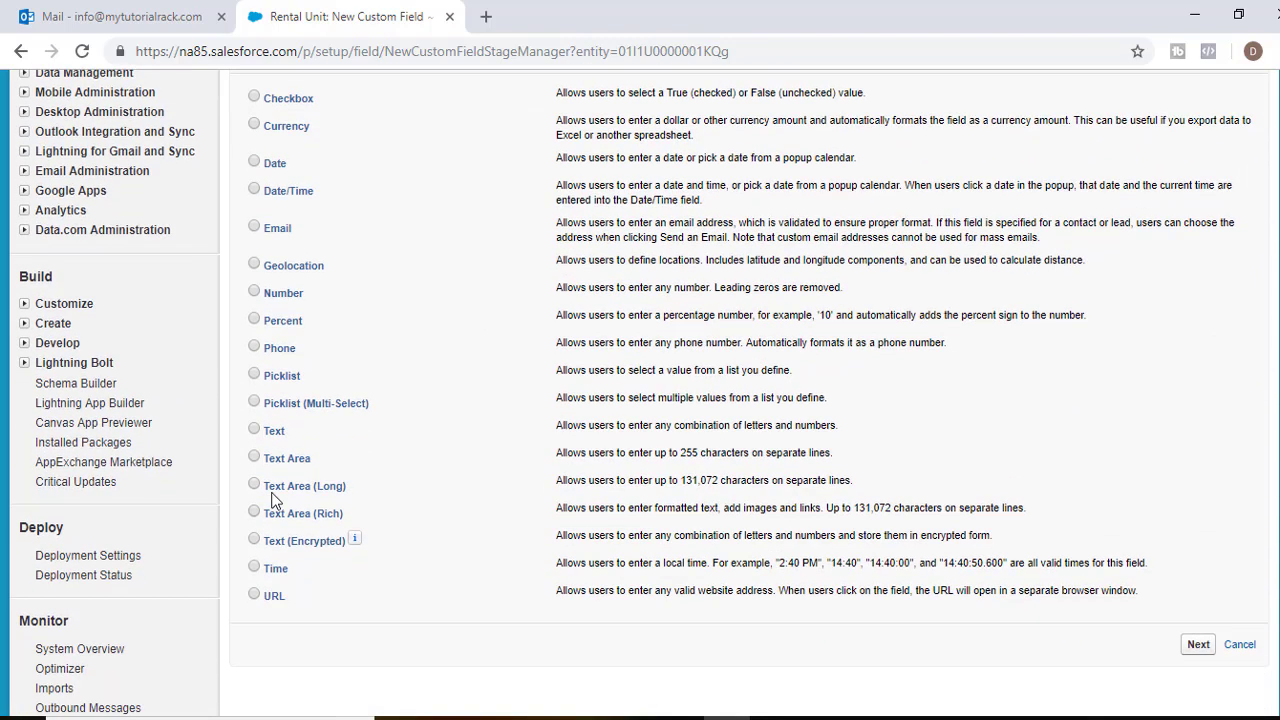
left_click(1210, 644)
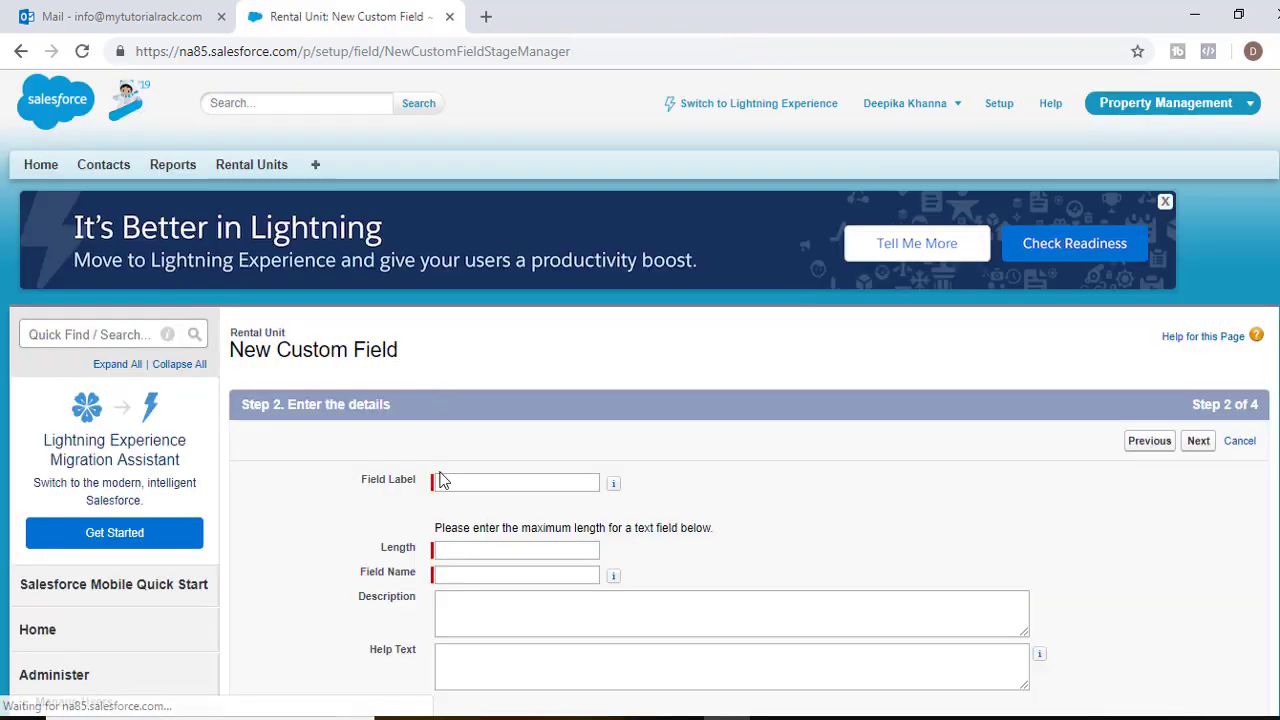
left_click(453, 478)
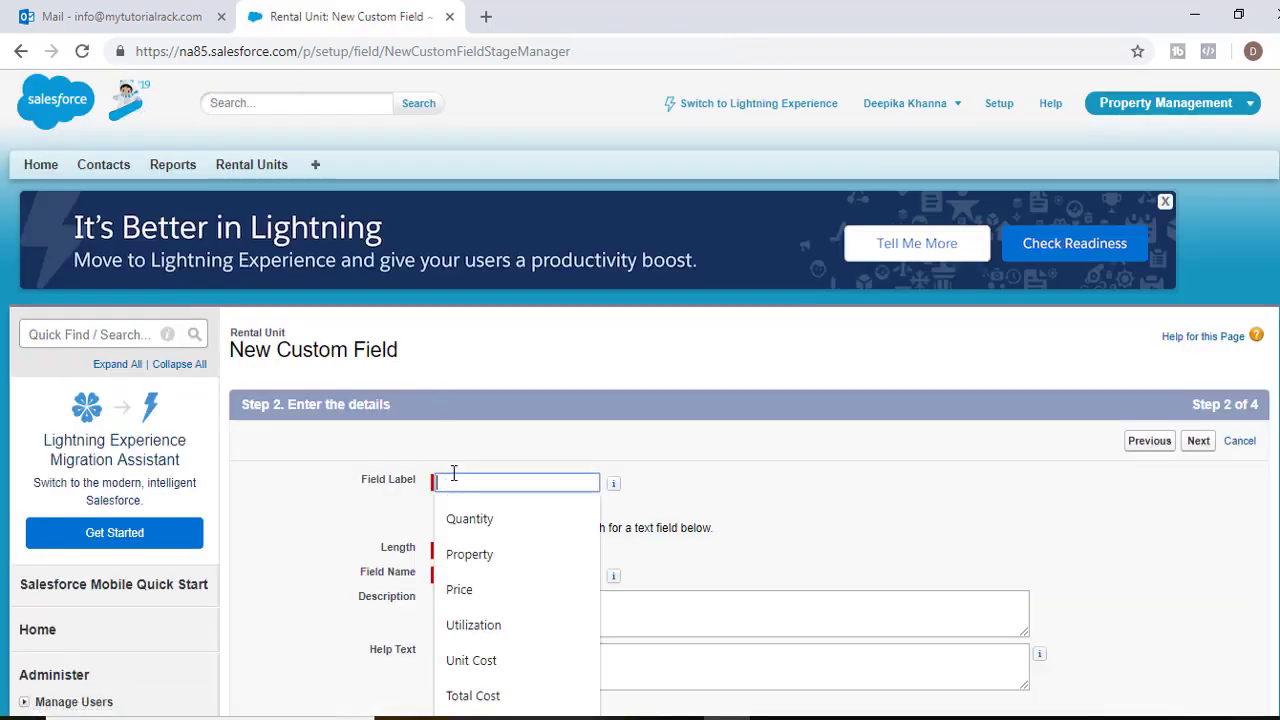
type("Unit ")
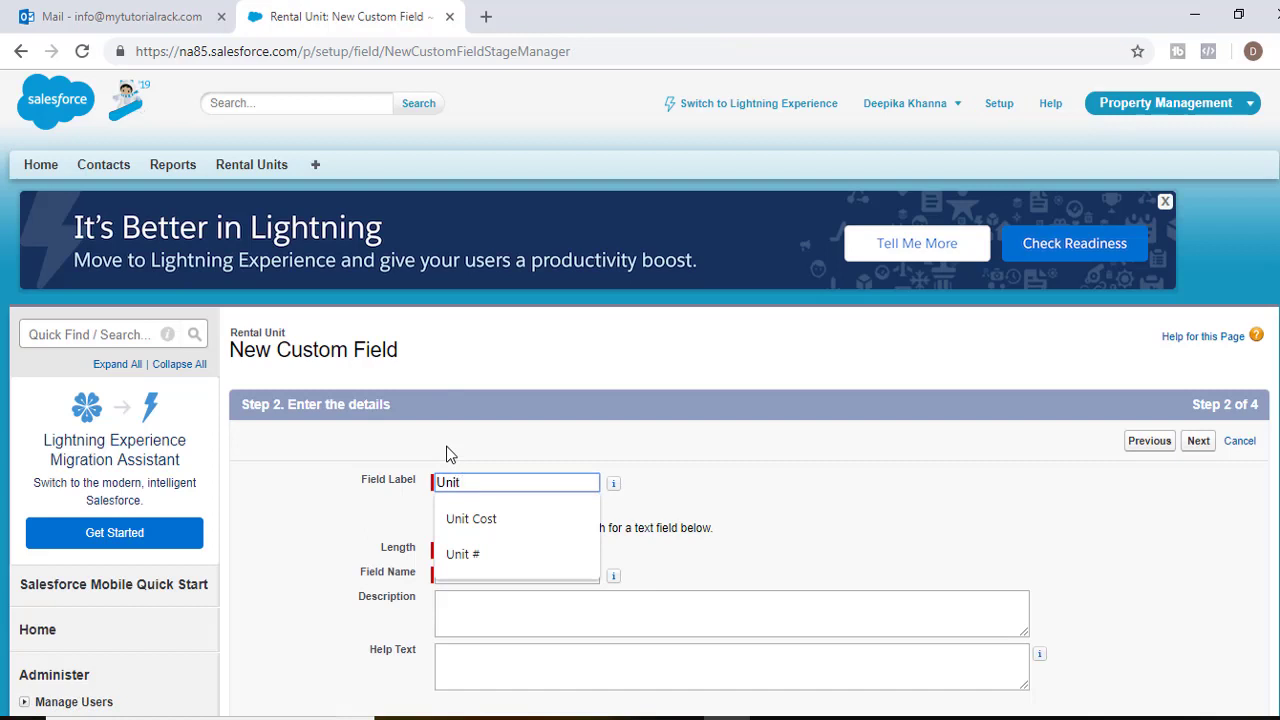
type("#")
key("Tab")
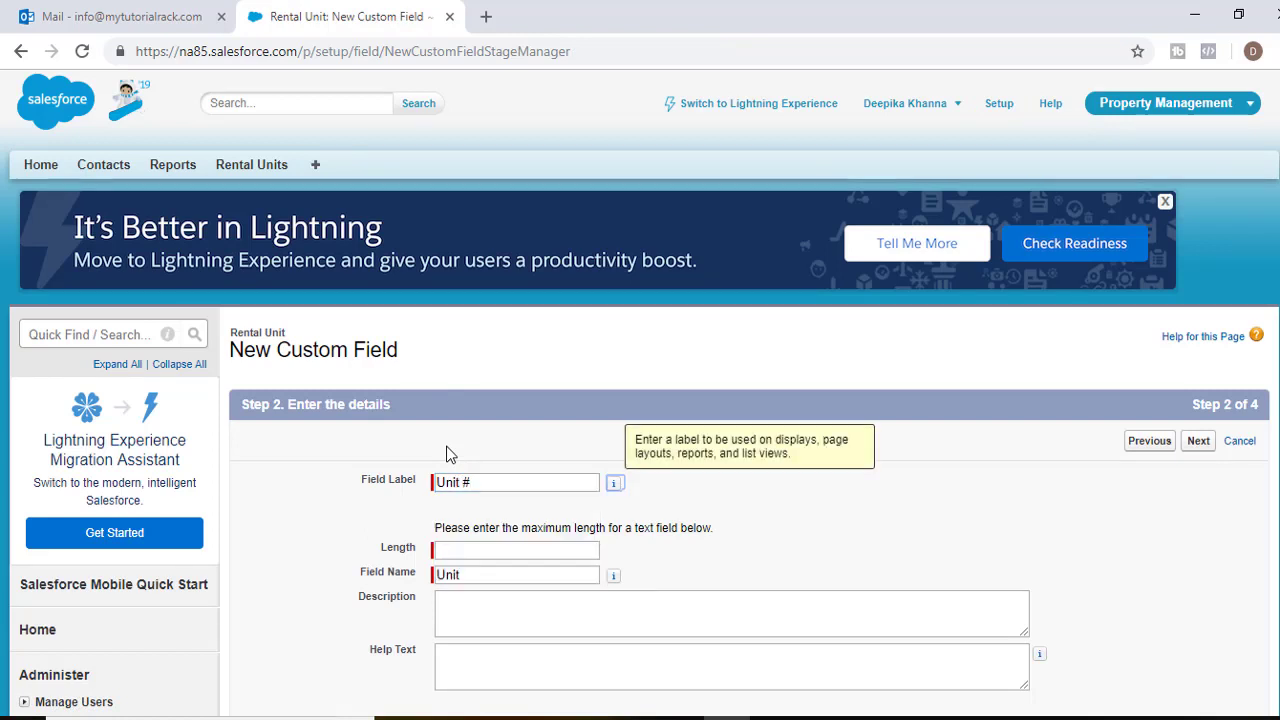
left_click(472, 550)
type("255")
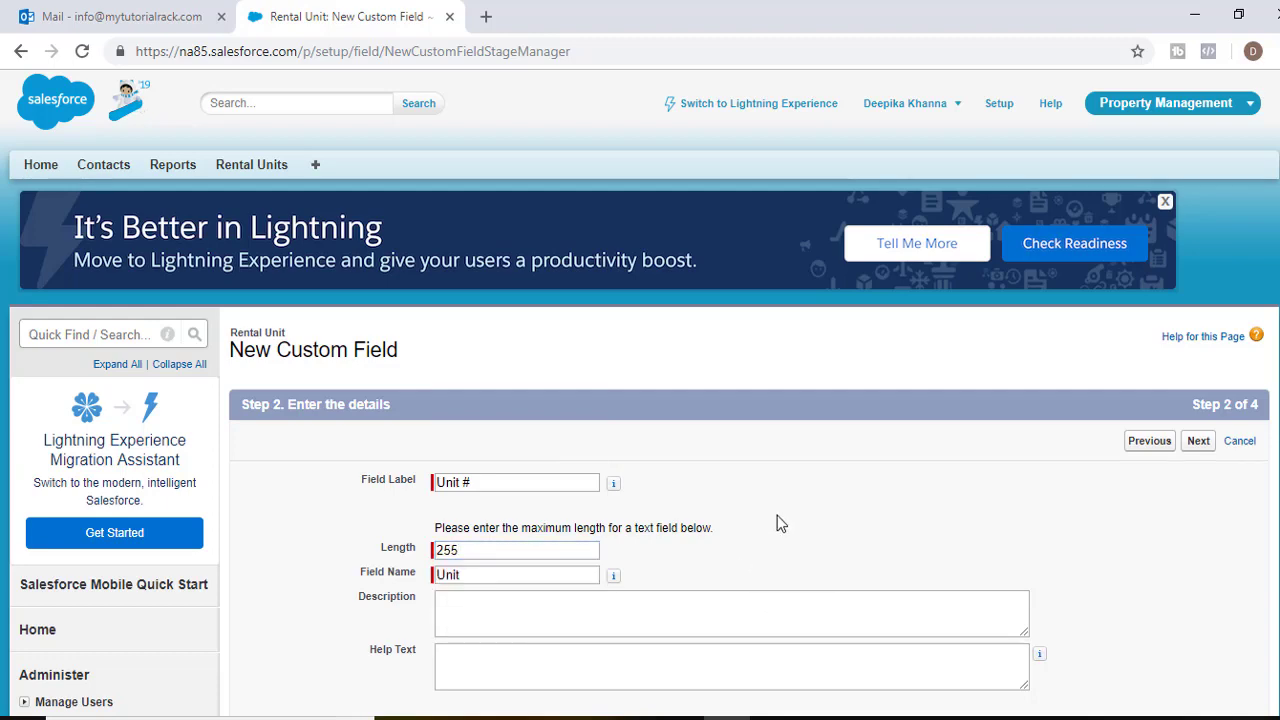
Keep the default field security and page layout, then Save & New.
scroll(777, 523, "down", 5)
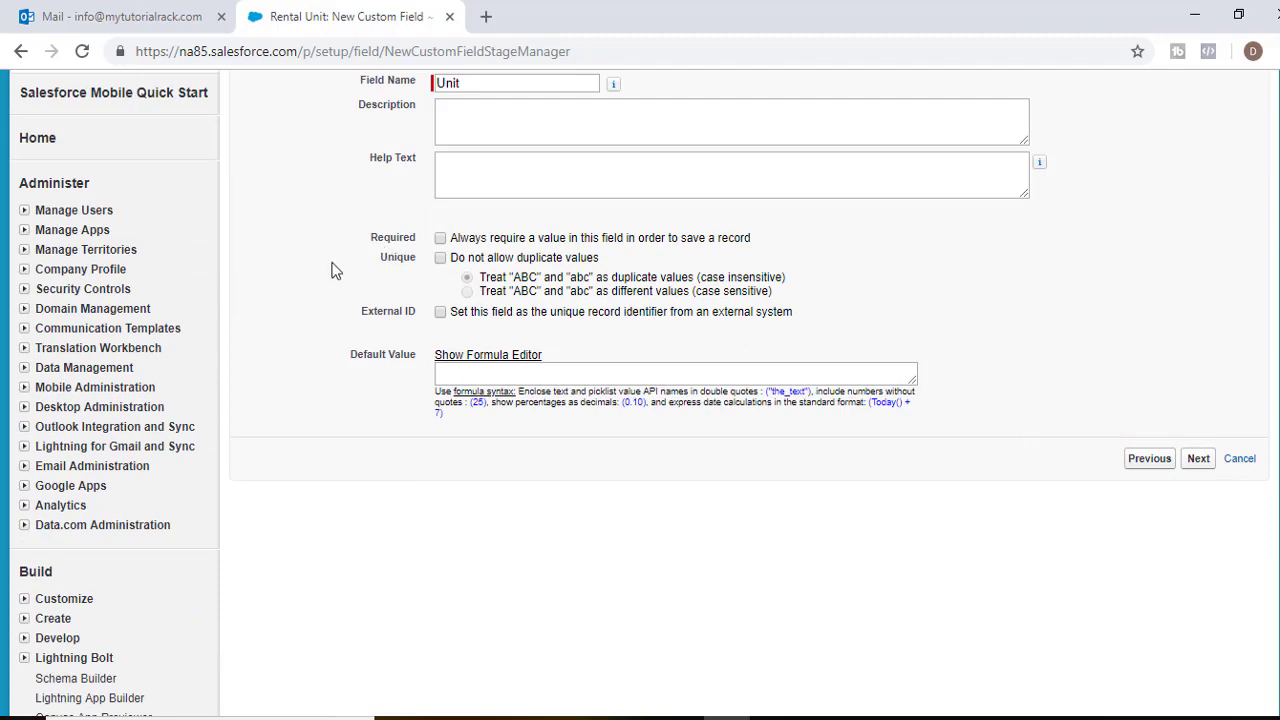
left_click(1202, 460)
scroll(980, 390, "down", 2)
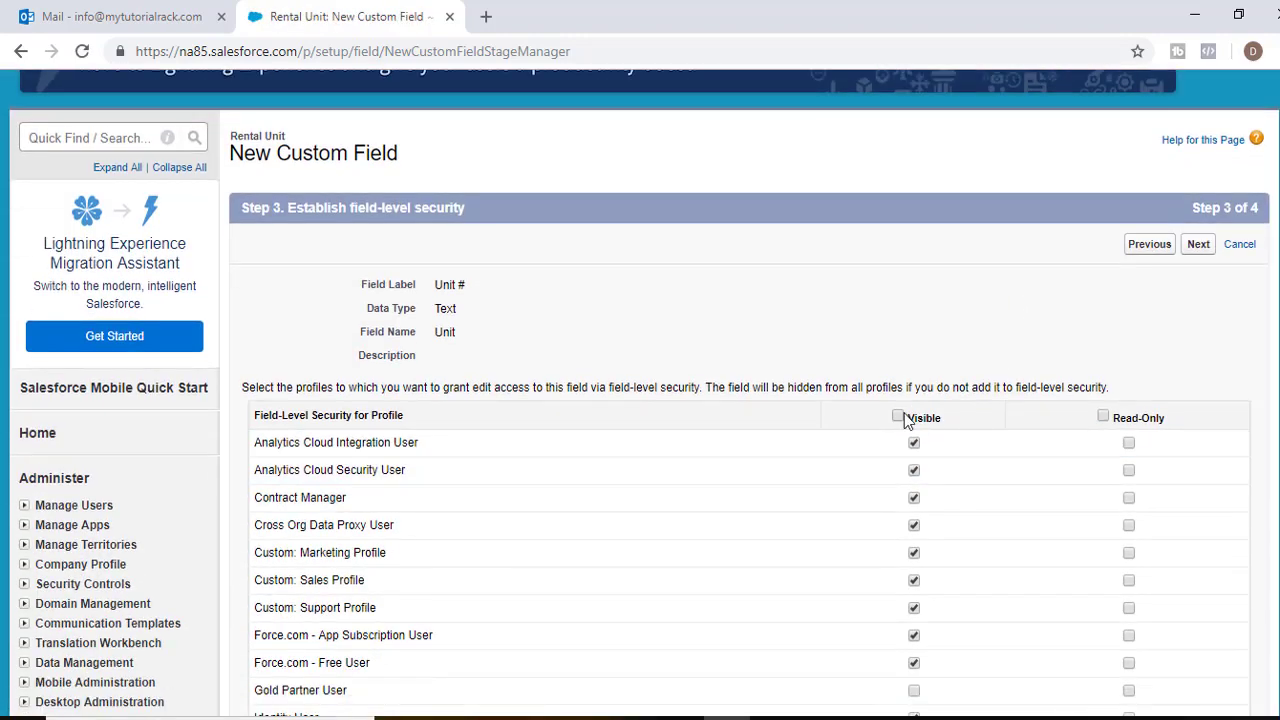
left_click(1198, 244)
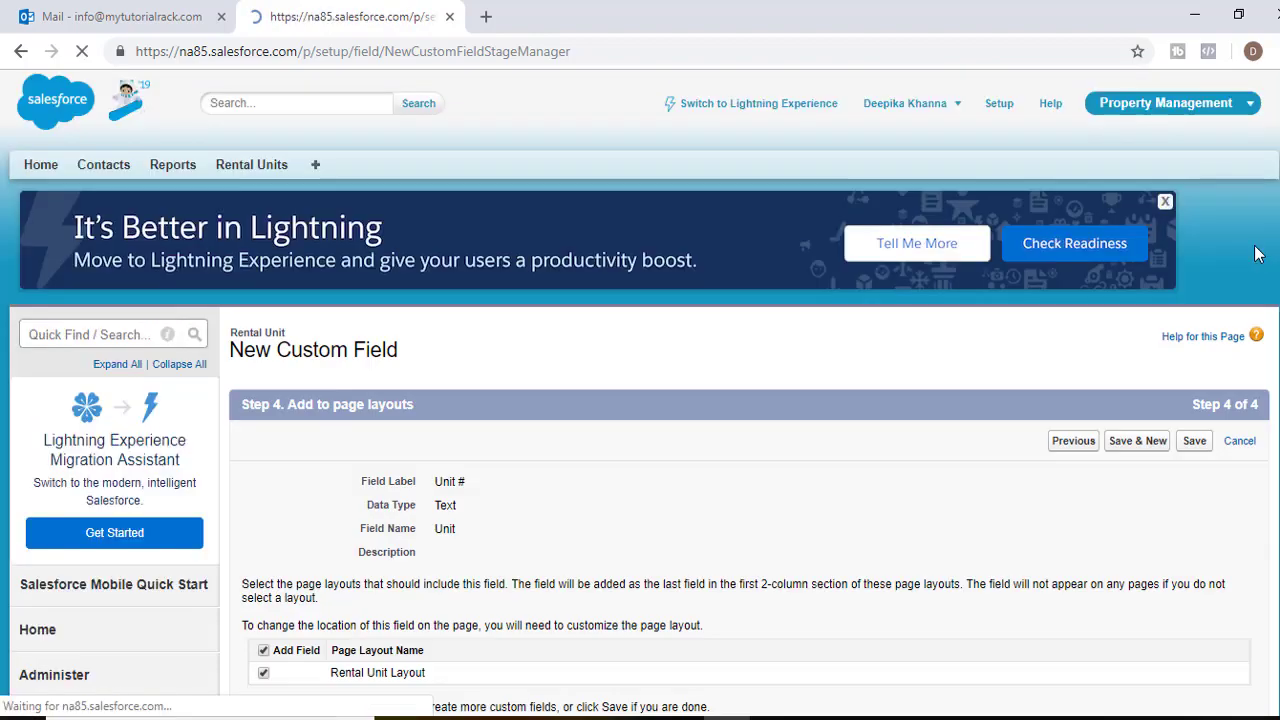
scroll(917, 444, "down", 3)
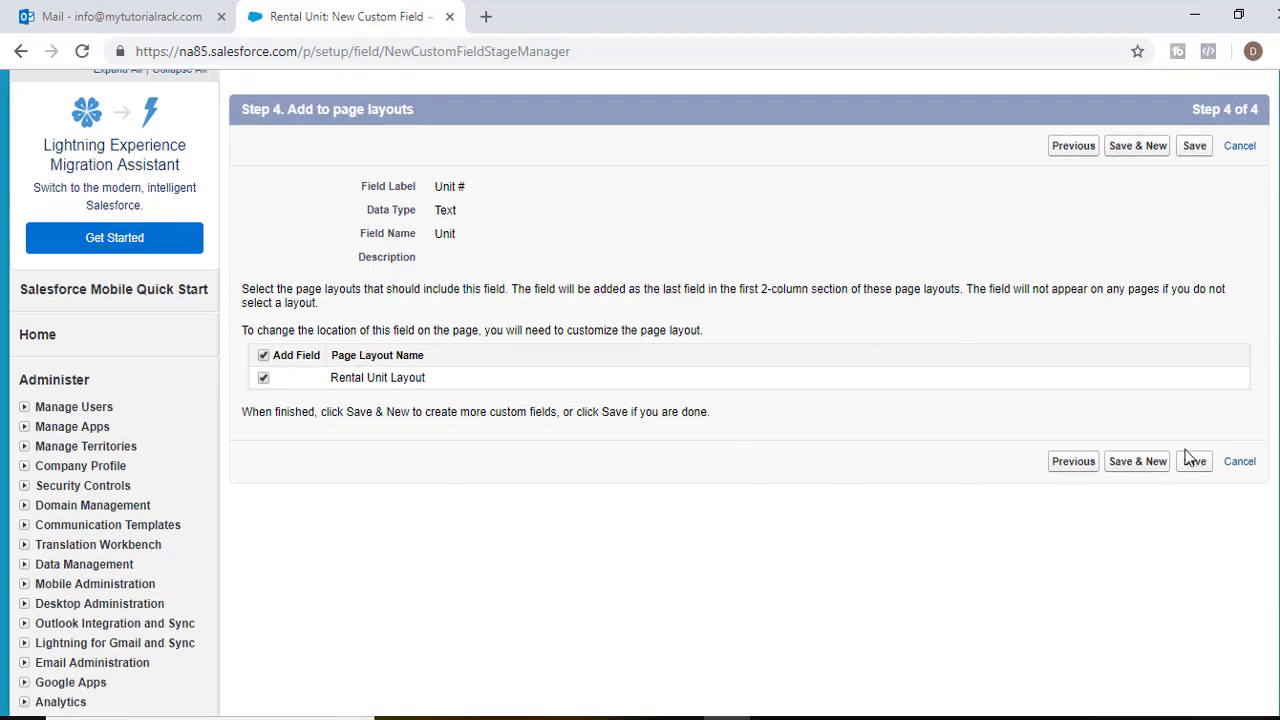
left_click(1136, 463)
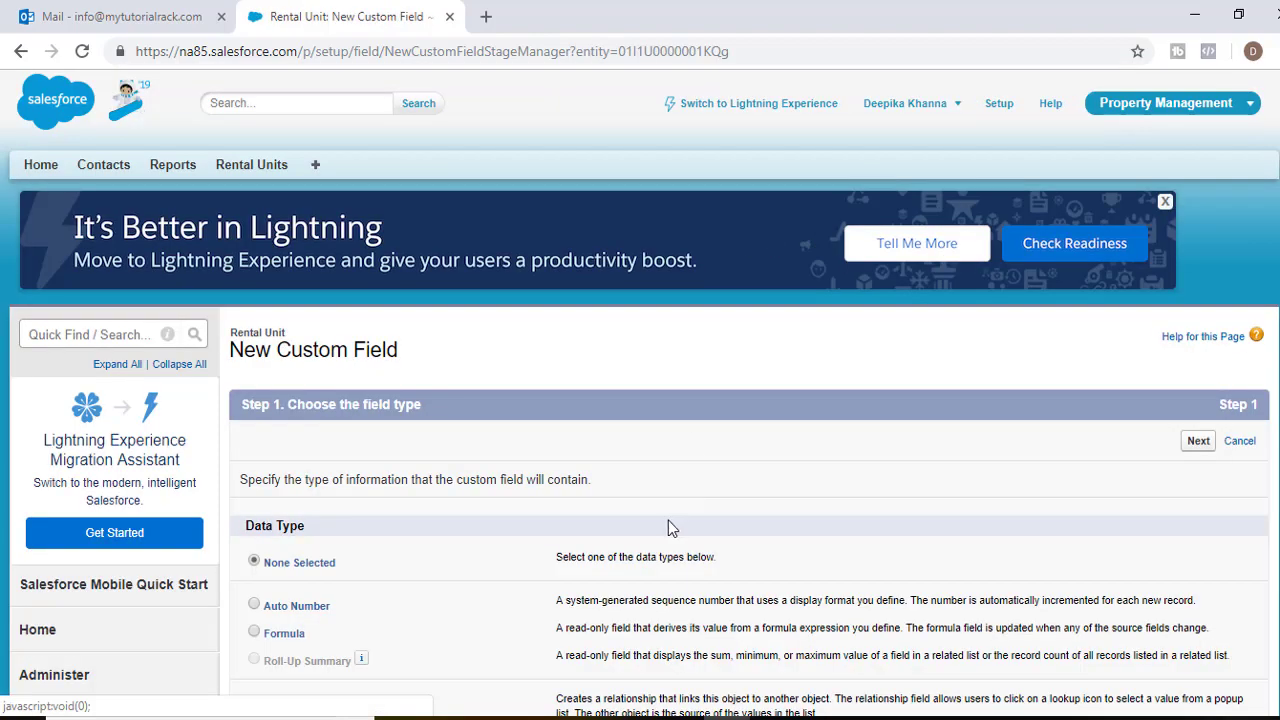
Start a Number field labelled 'Number Of Bedrooms'.
scroll(668, 520, "down", 3)
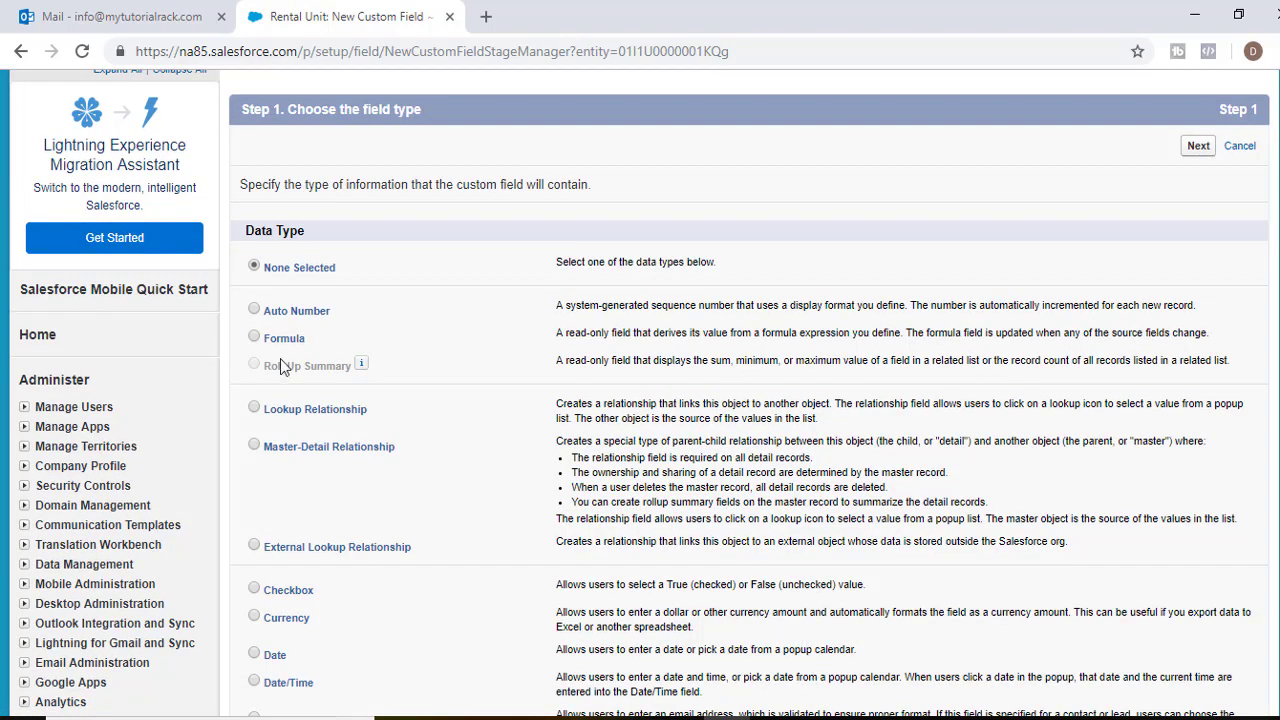
scroll(327, 384, "down", 3)
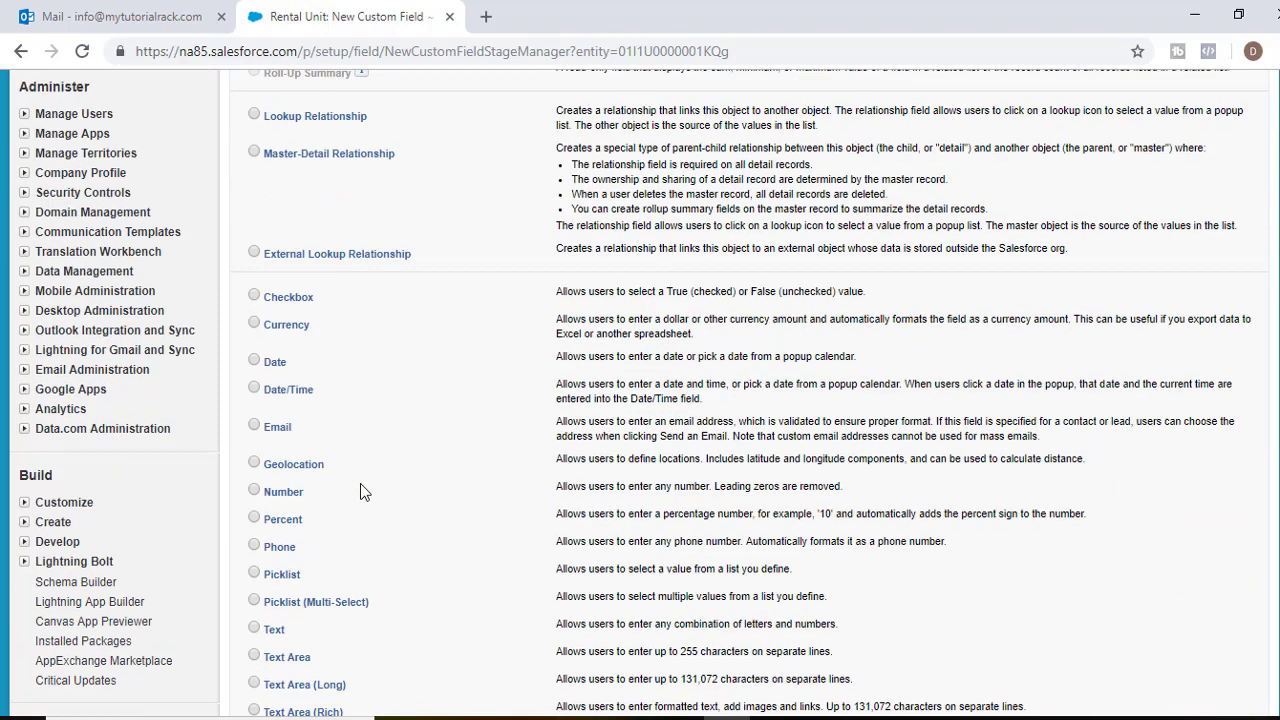
scroll(313, 476, "down", 2)
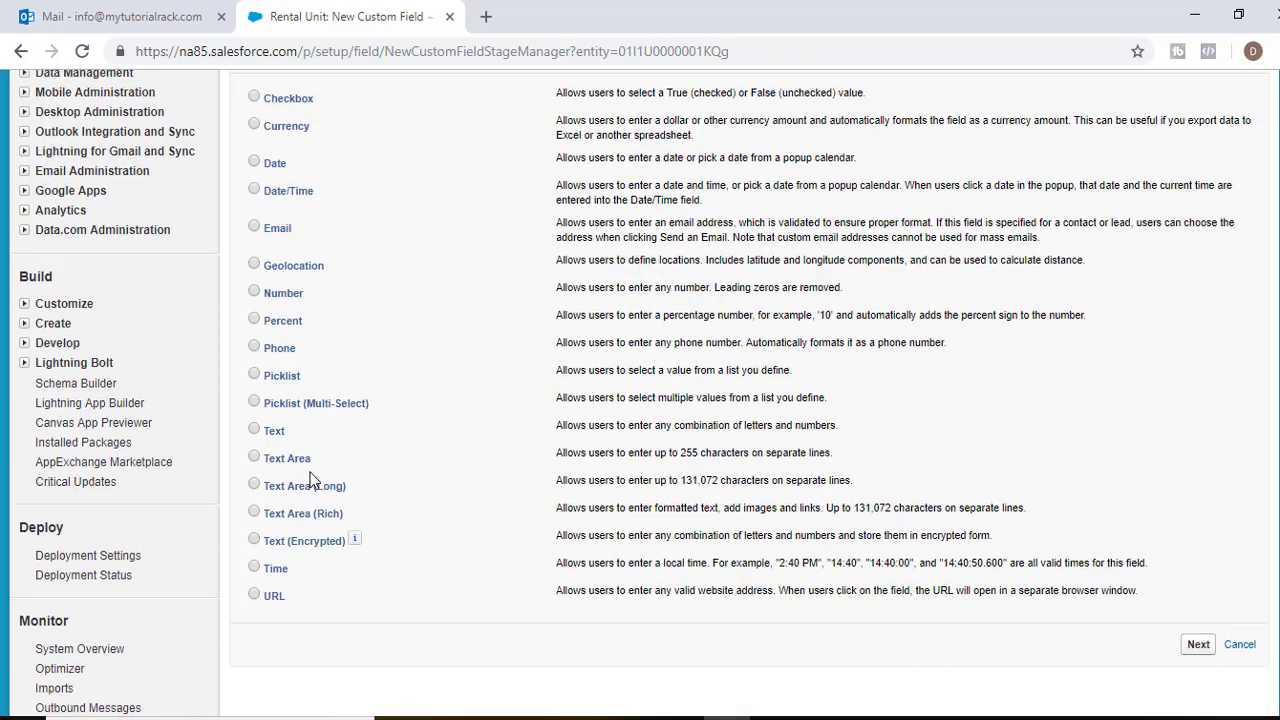
scroll(320, 525, "up", 3)
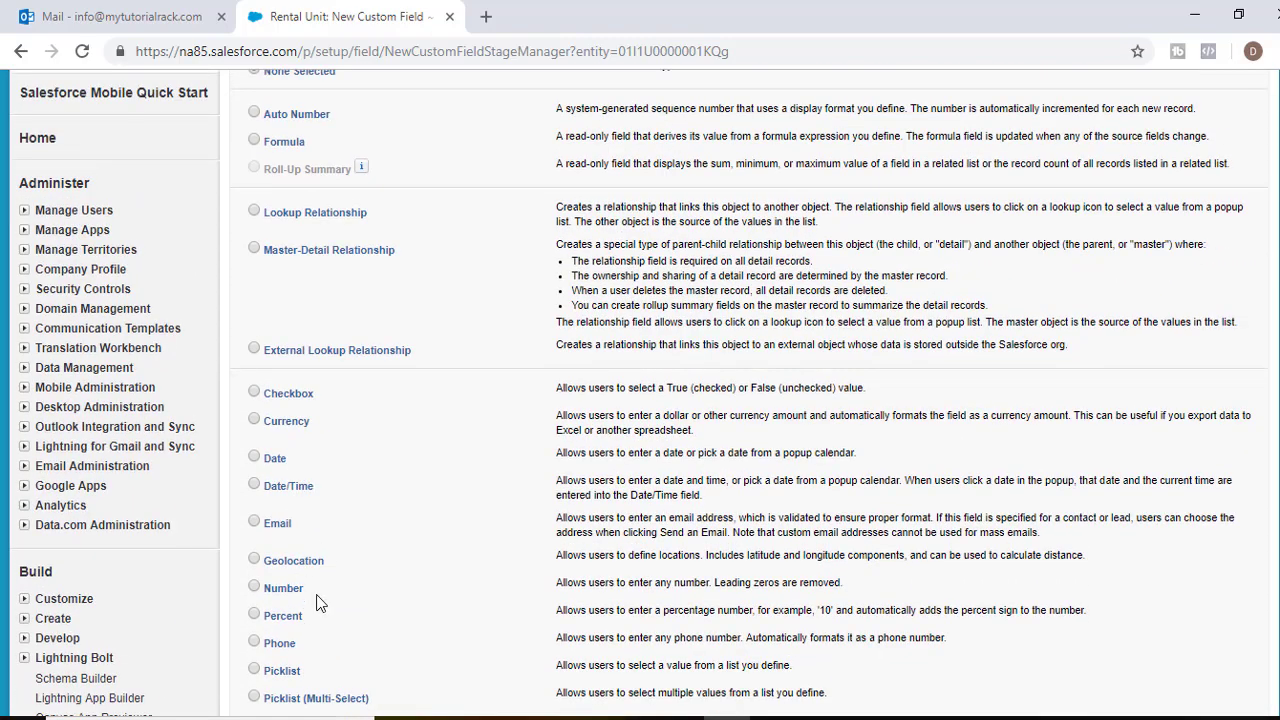
scroll(320, 601, "down", 2)
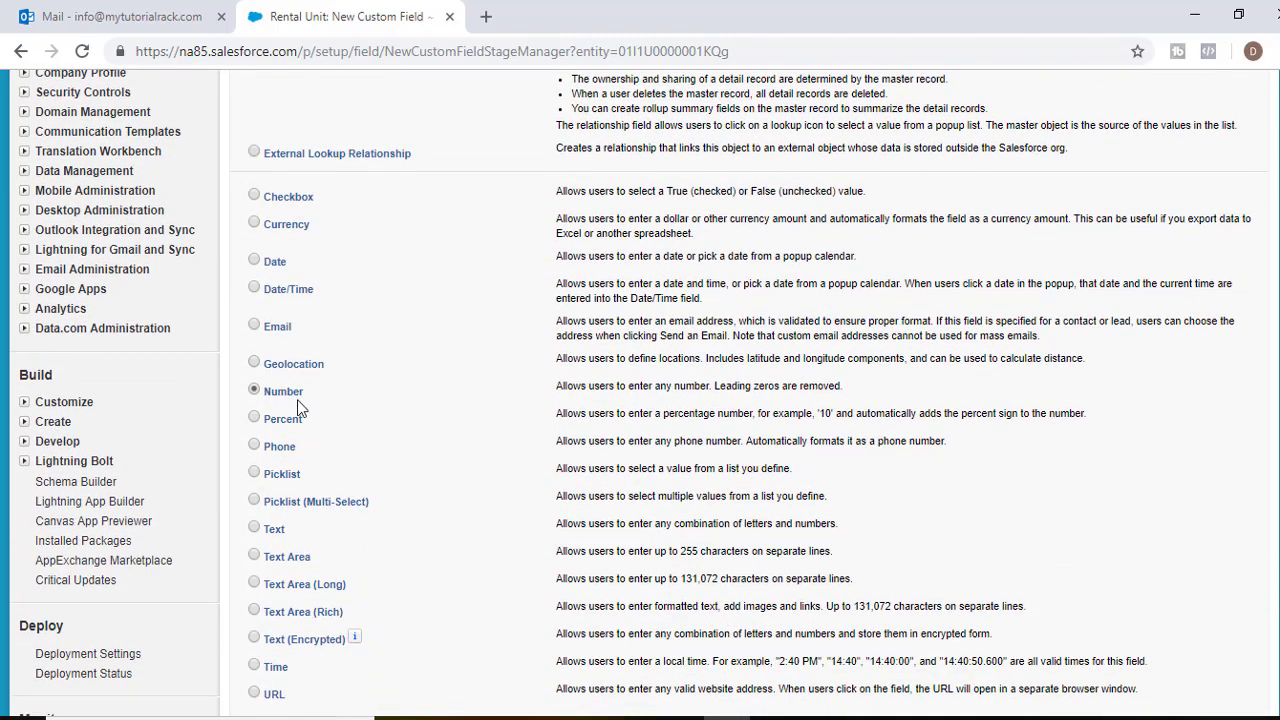
scroll(298, 408, "down", 3)
left_click(1198, 448)
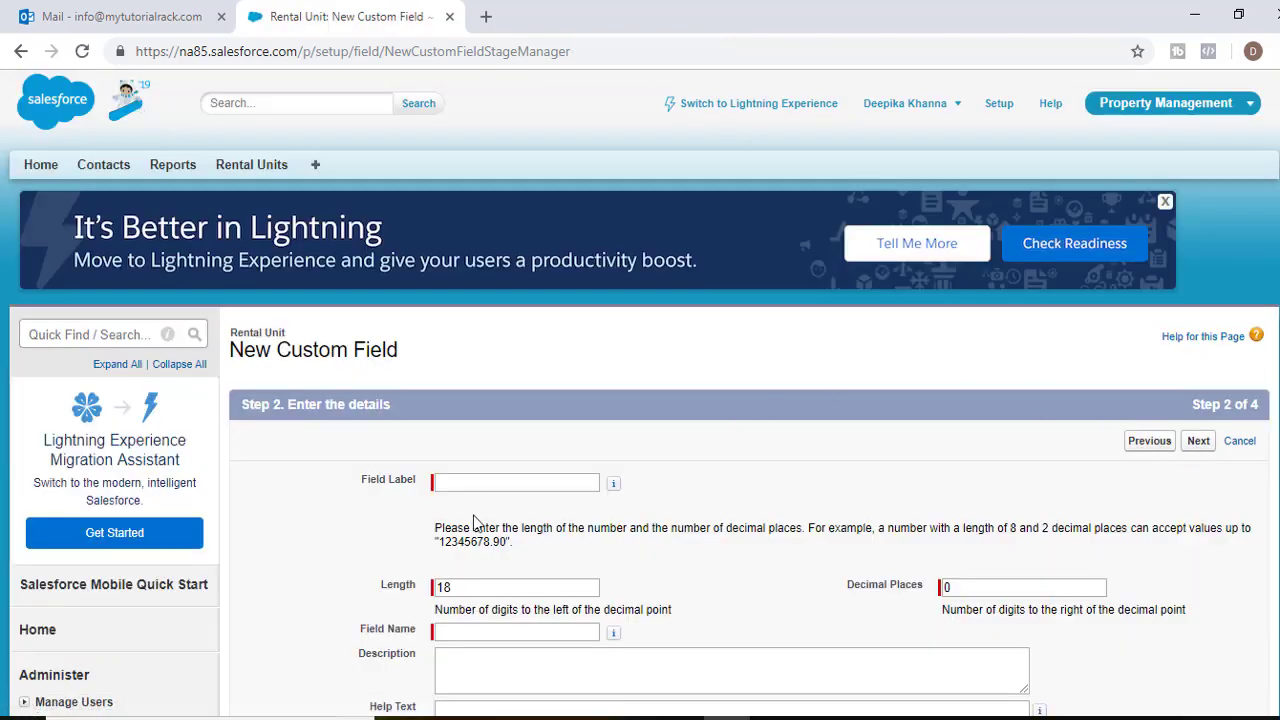
left_click(486, 479)
type("Numb")
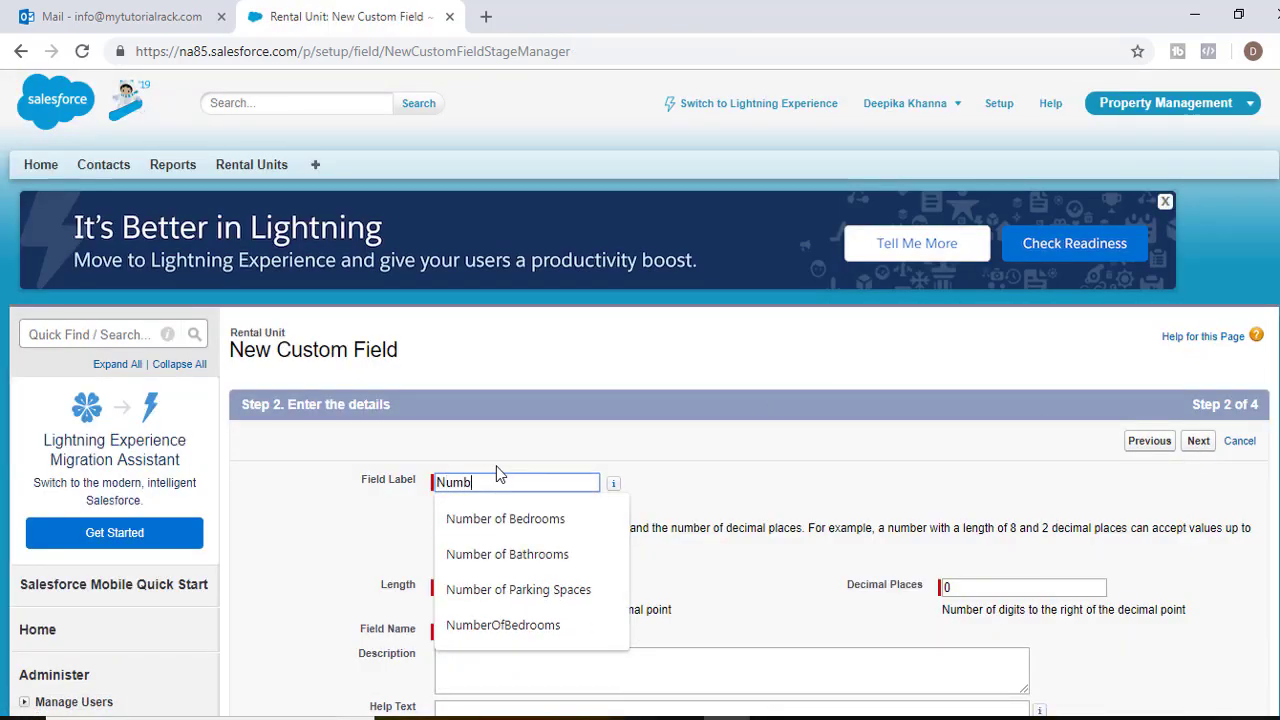
type("er Of")
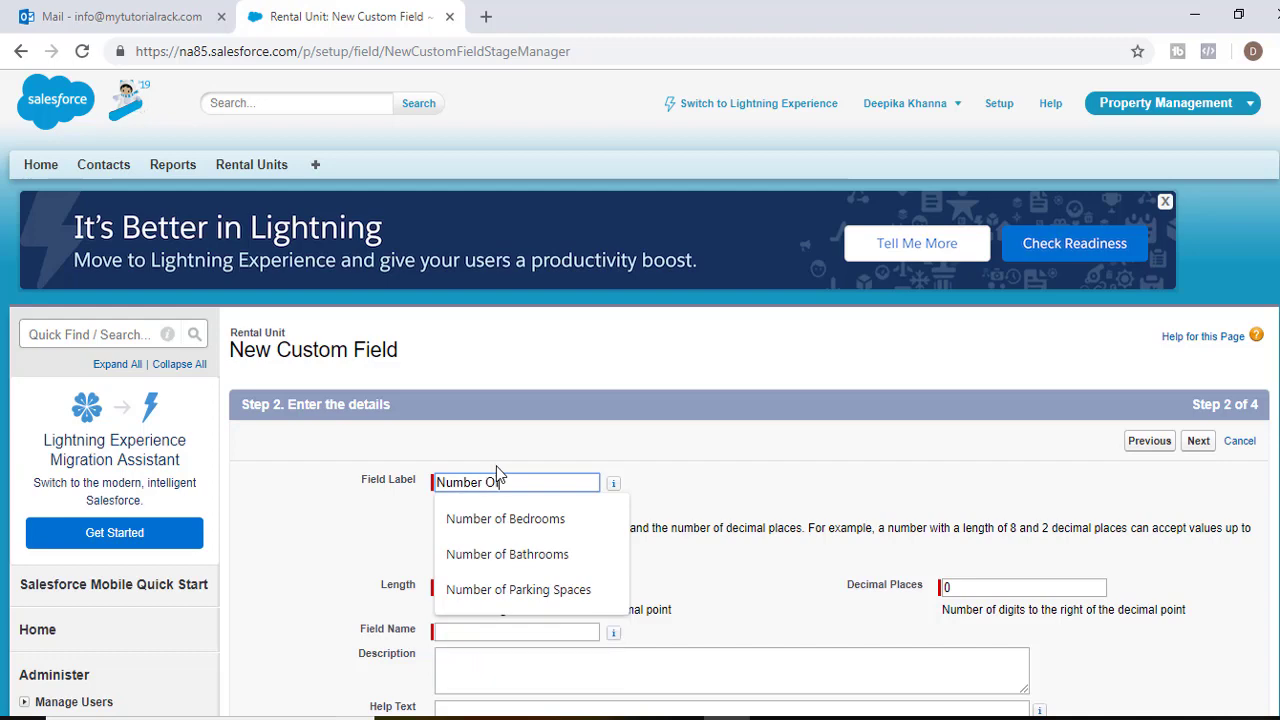
type(" Bedroo")
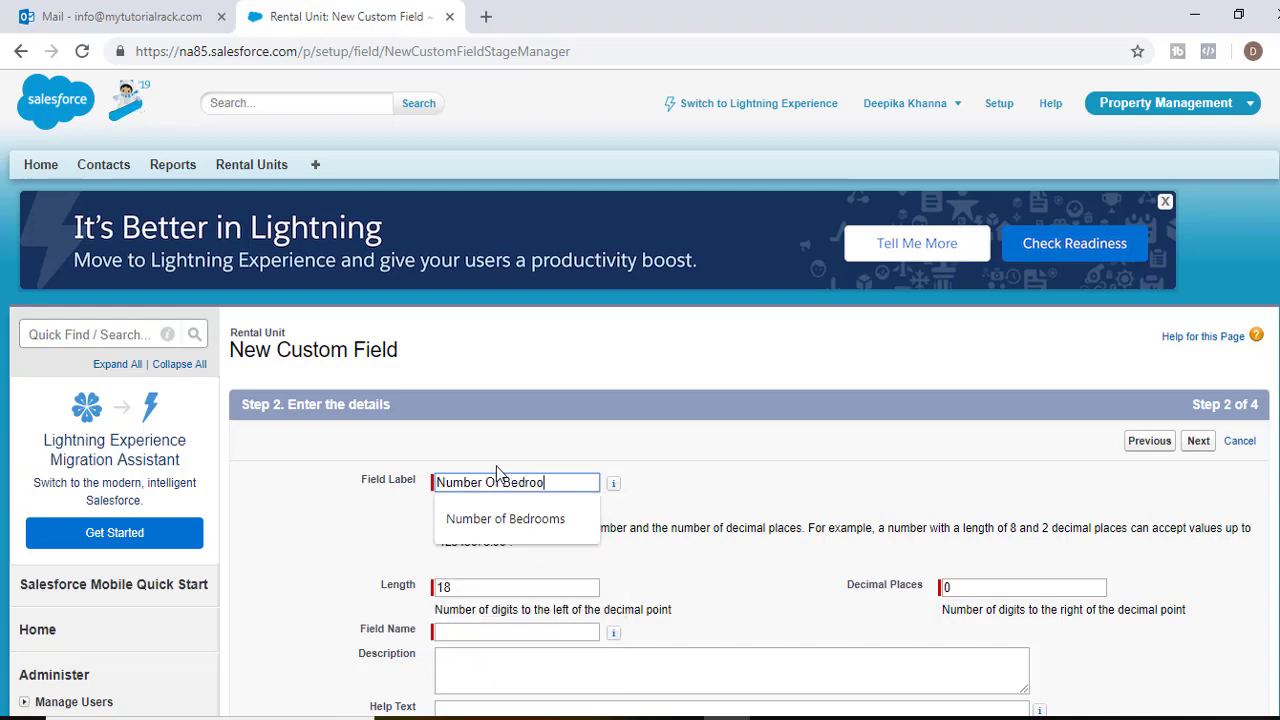
type("ms")
left_click(1045, 489)
Set its length to 2 with 0 decimals, keep default security and layout, then Save & New.
scroll(1045, 489, "down", 5)
scroll(905, 202, "up", 2)
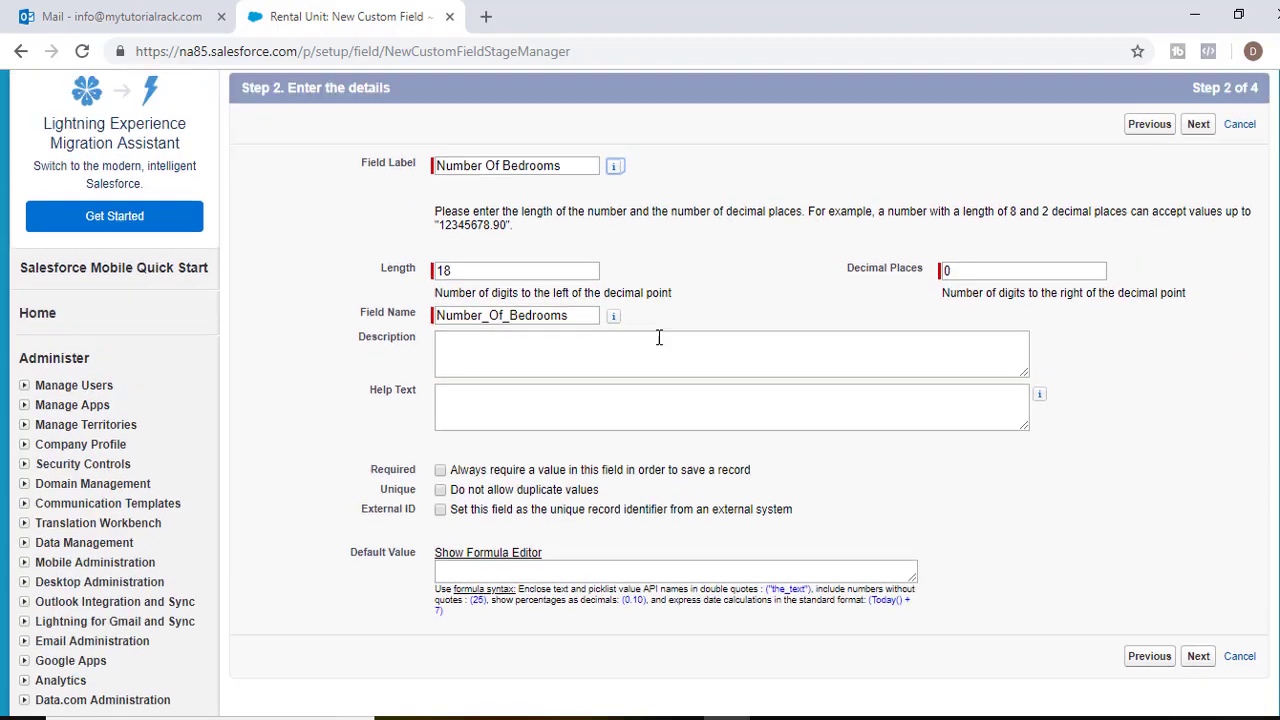
double_click(461, 292)
type("2")
double_click(441, 292)
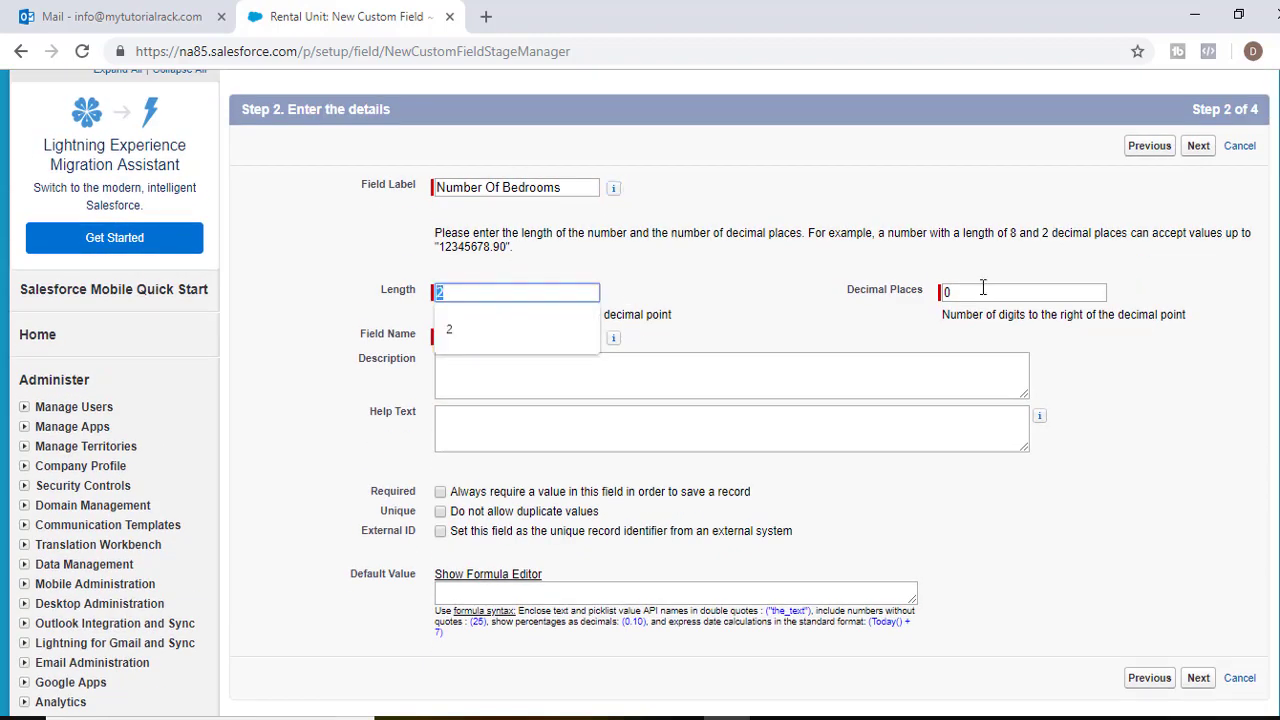
left_click(974, 289)
scroll(990, 458, "down", 2)
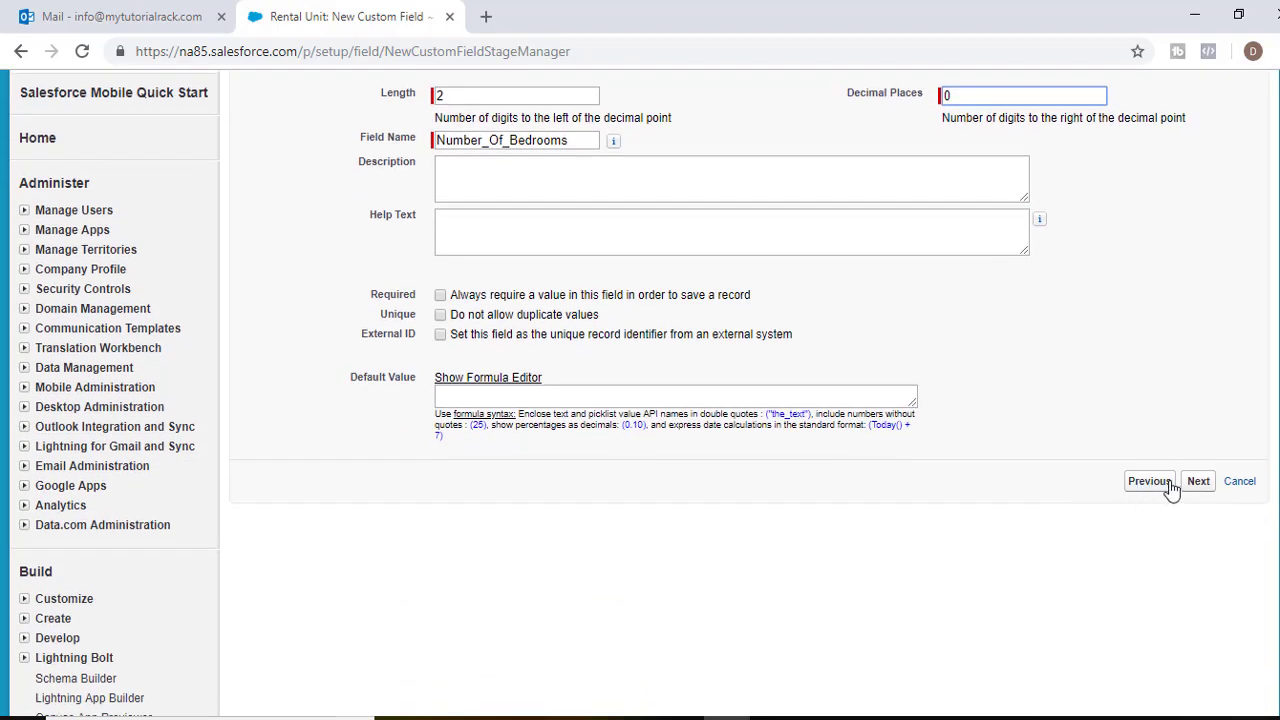
left_click(1197, 483)
scroll(886, 500, "down", 1)
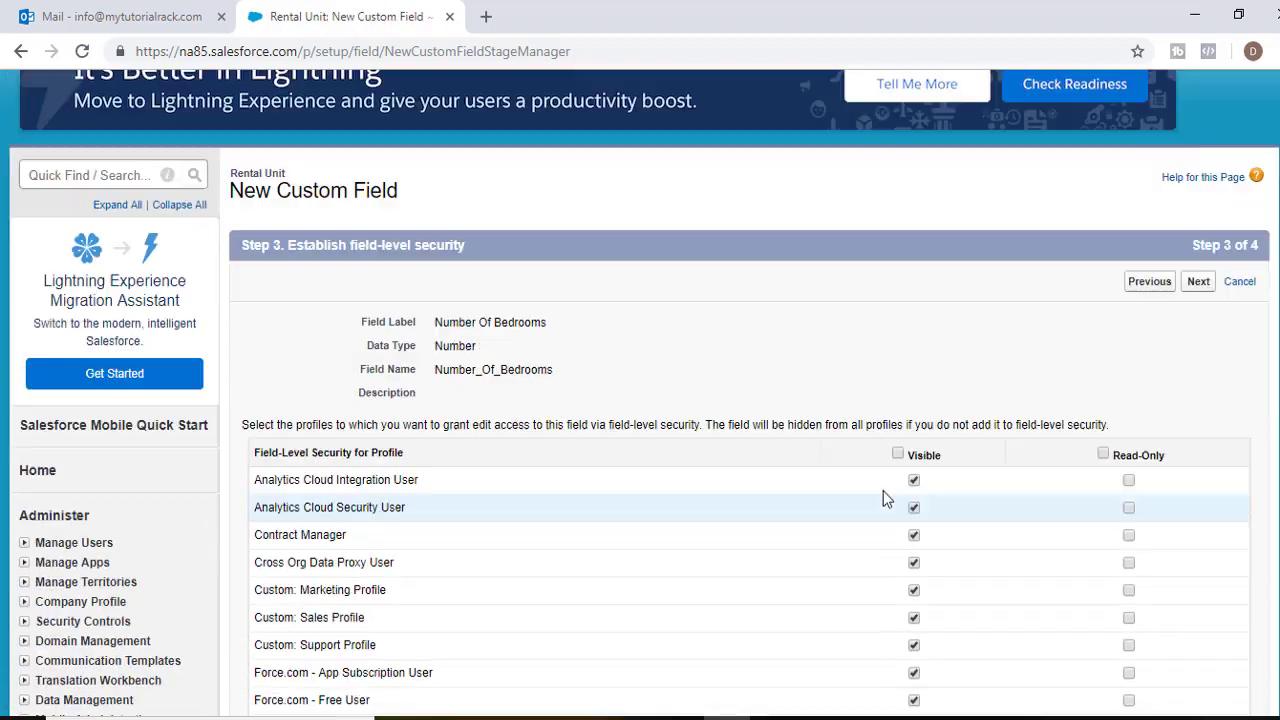
left_click(1206, 250)
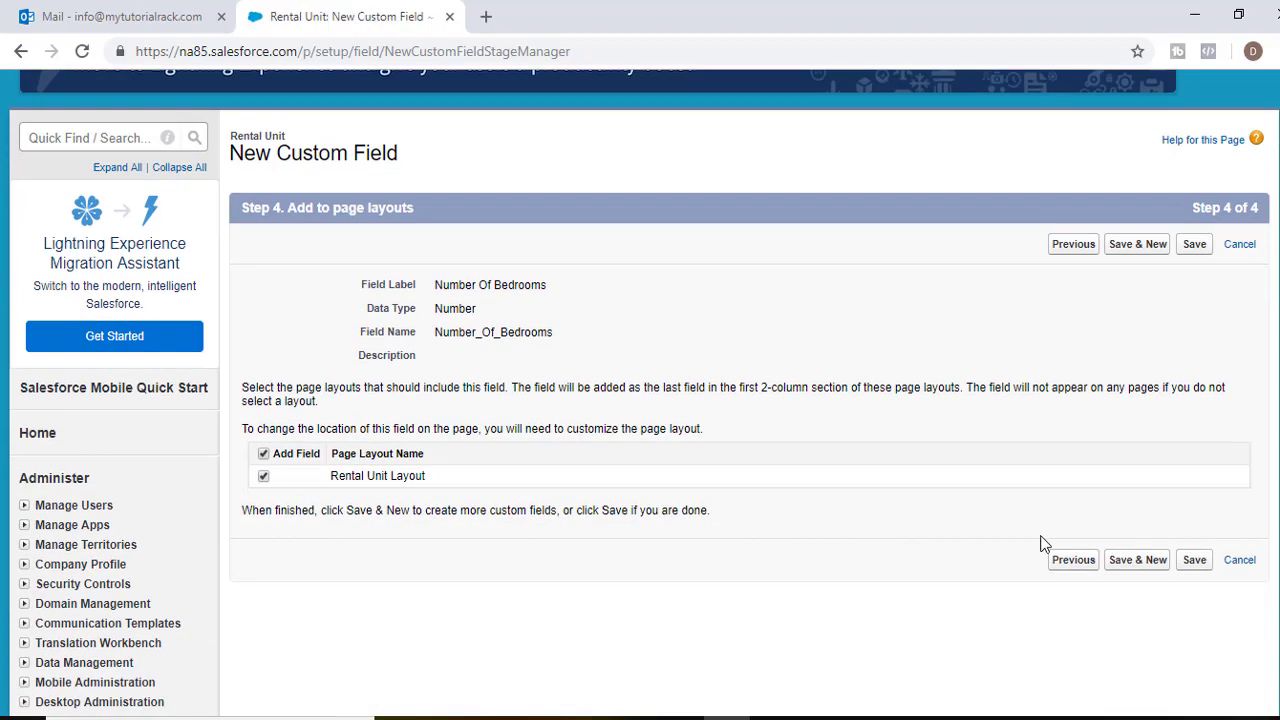
left_click(1145, 562)
Check the Rental Unit field list on the slide, then continue with Number as the field type.
scroll(380, 470, "down", 2)
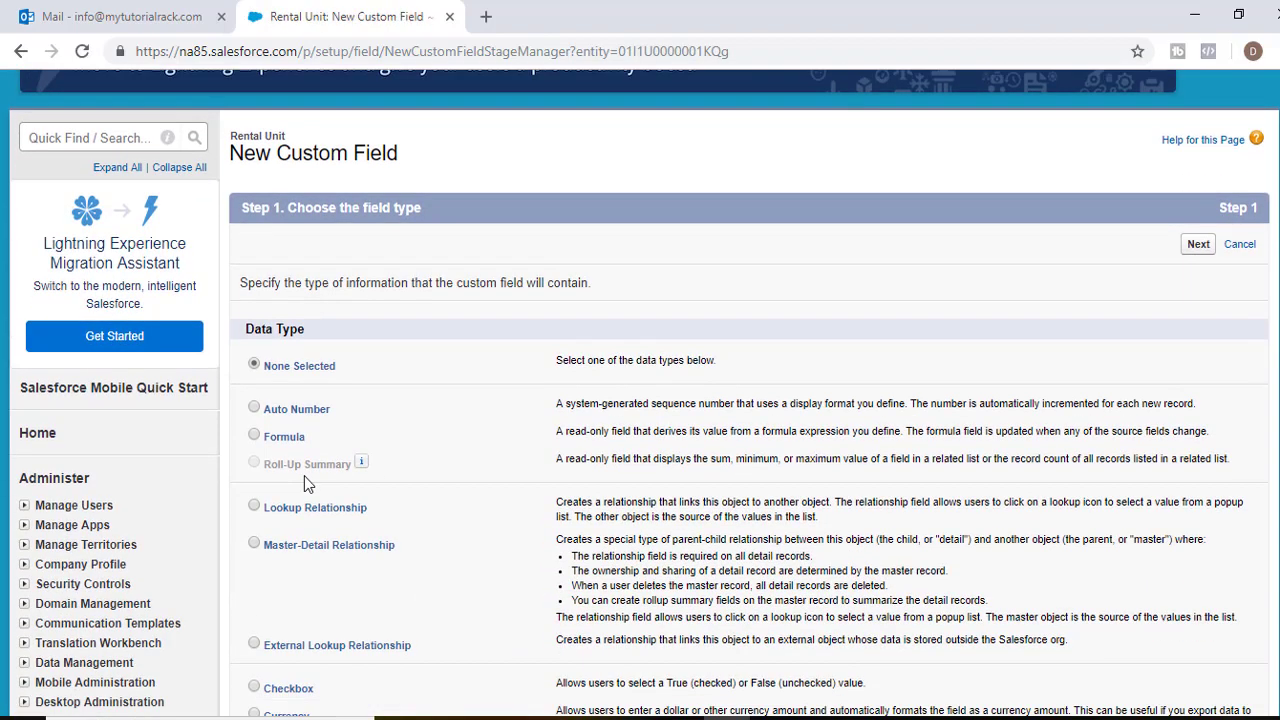
key("alt+Tab")
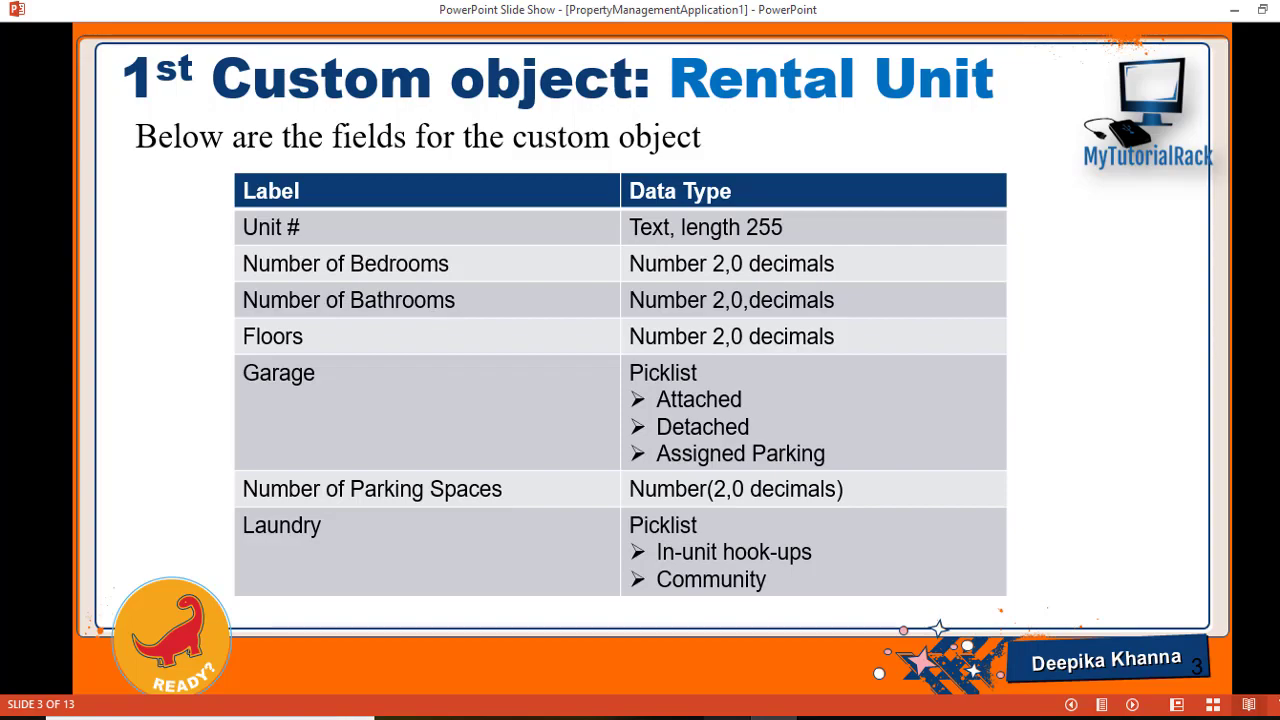
key("alt+Tab")
scroll(397, 460, "down", 5)
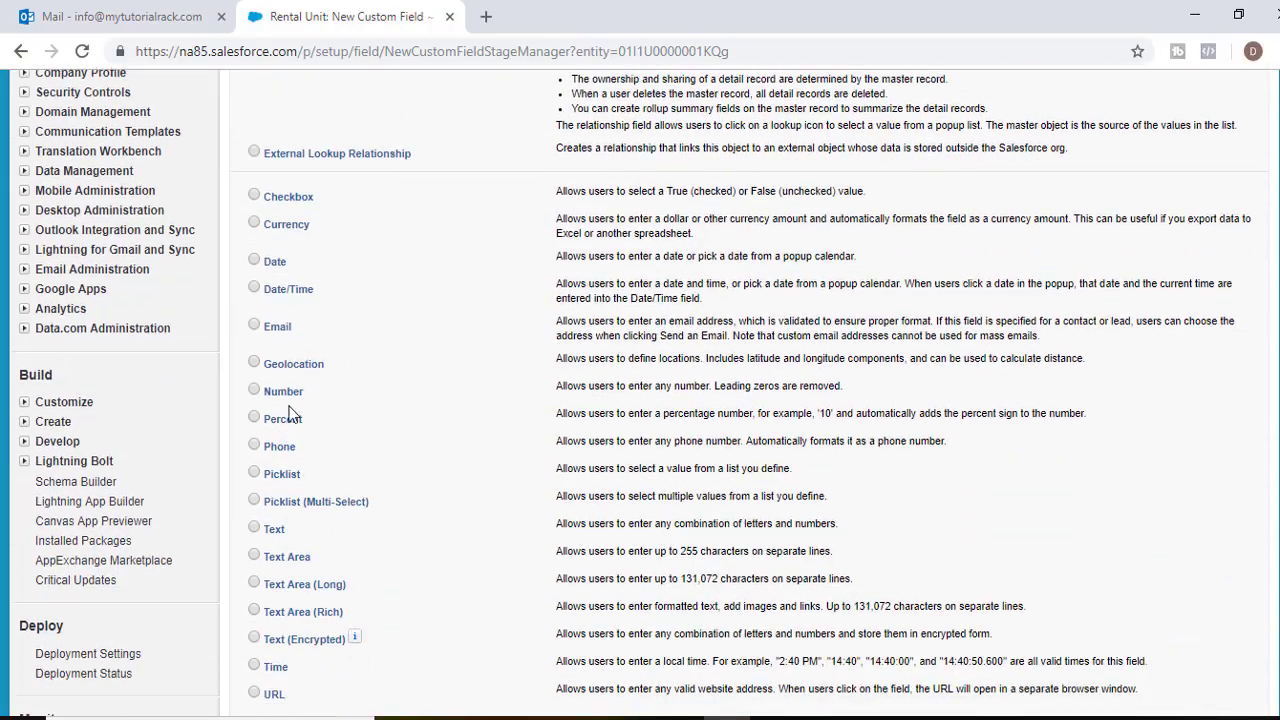
scroll(828, 526, "down", 3)
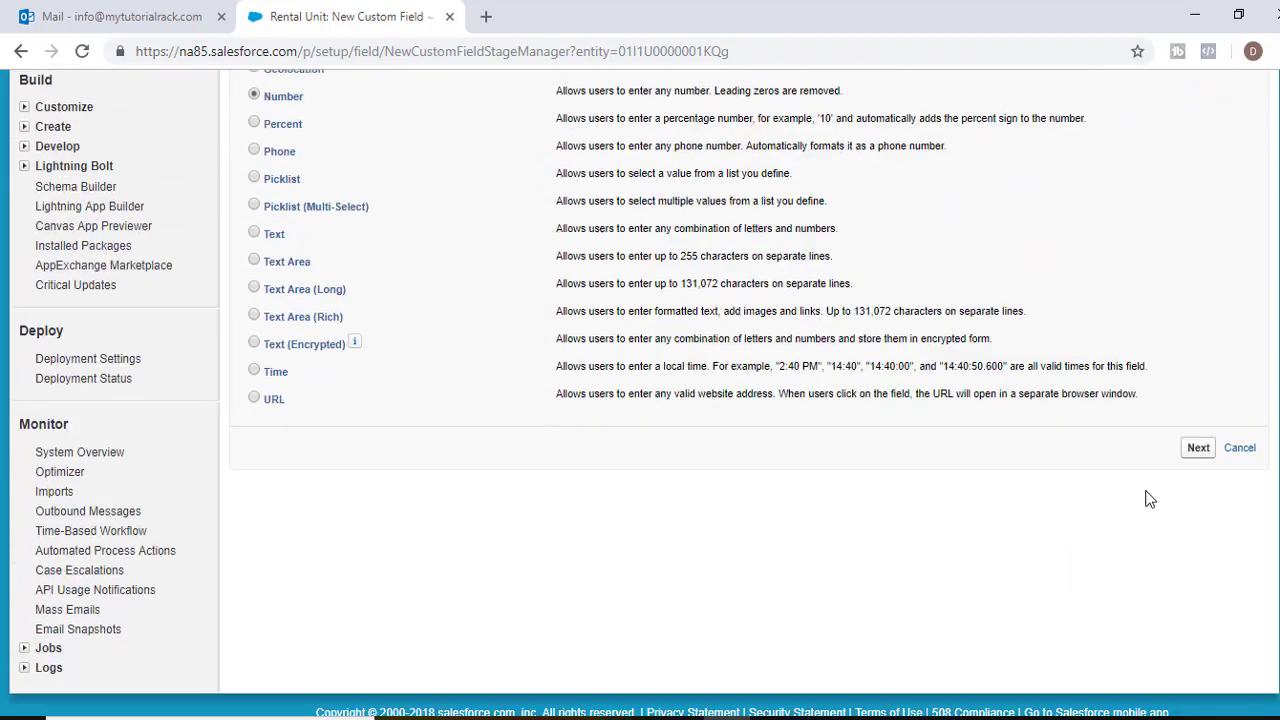
left_click(1197, 443)
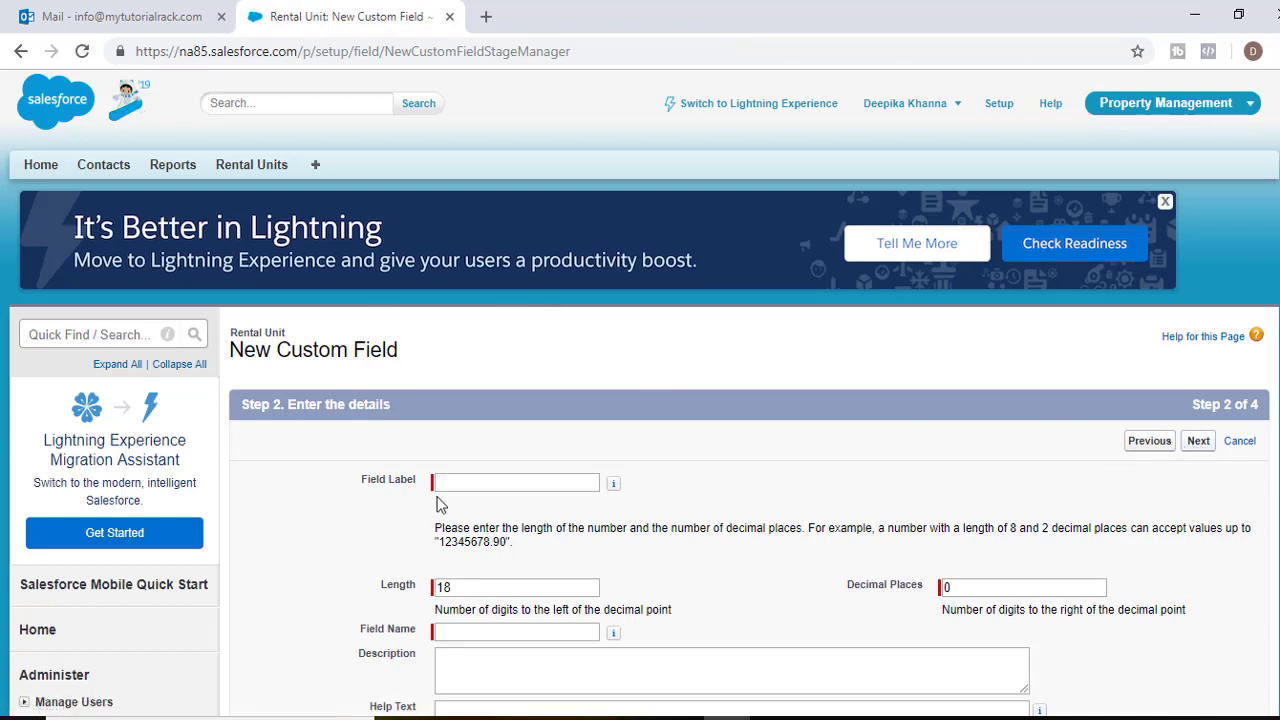
Define the field as 'Number of Bathrooms' with length 2 and 0 decimal places.
left_click(504, 483)
type("Numbe")
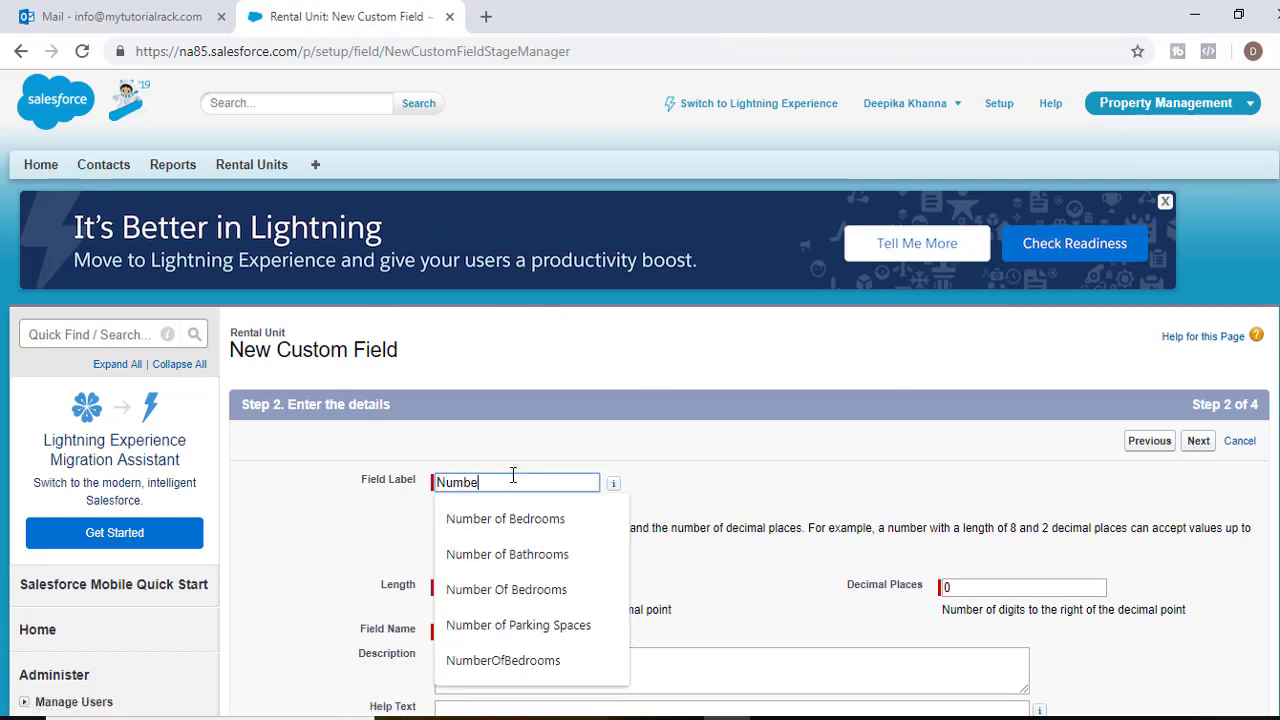
type("r of Bethro")
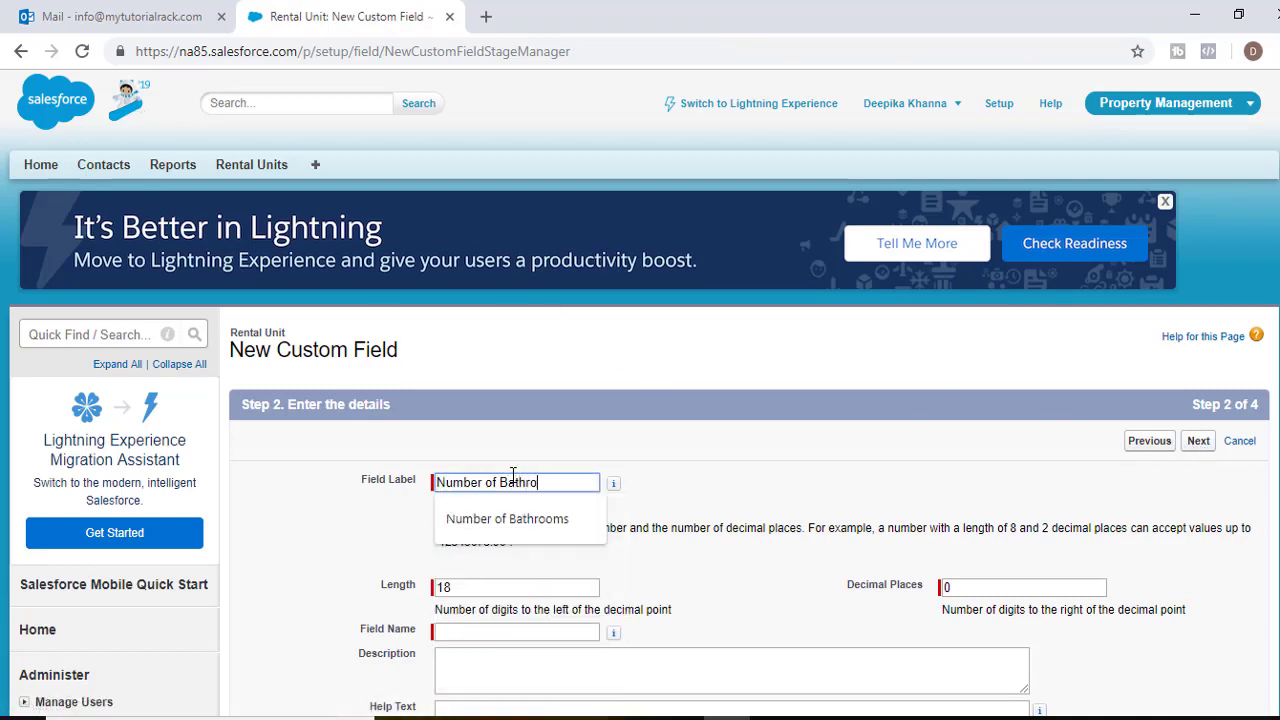
type("oms")
left_click(613, 483)
double_click(444, 587)
type("2")
left_click(963, 586)
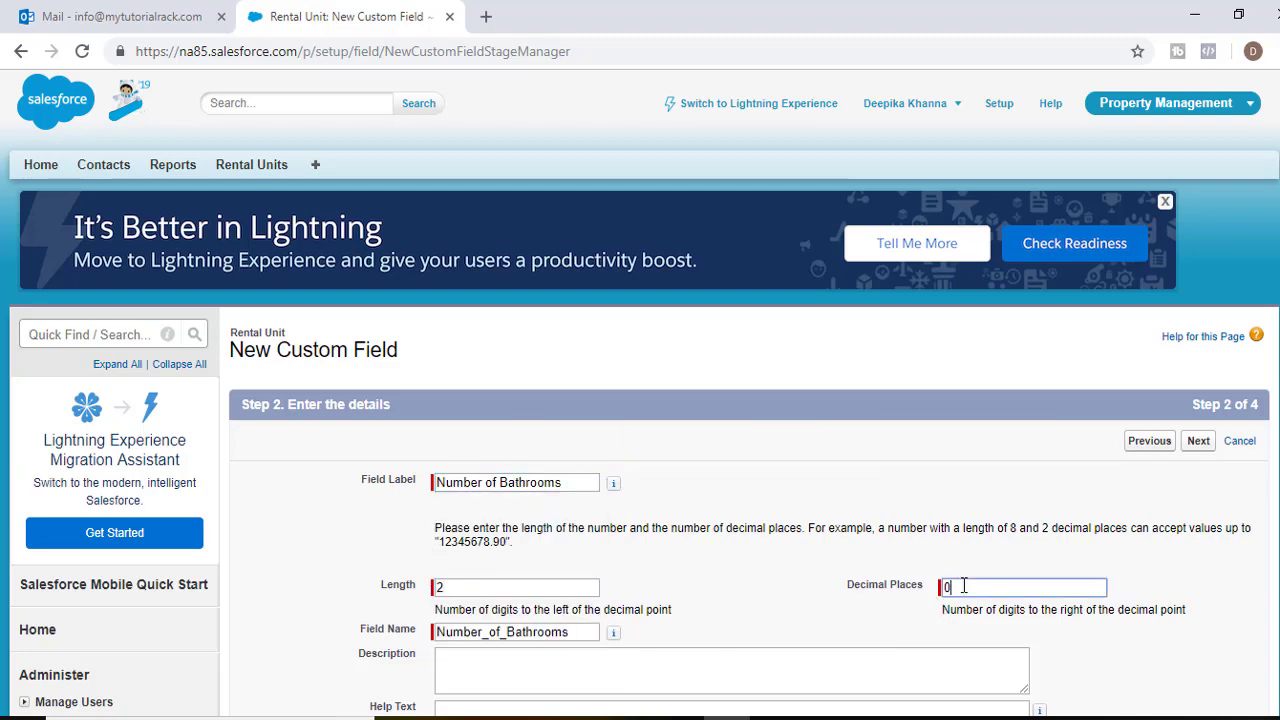
scroll(574, 583, "down", 5)
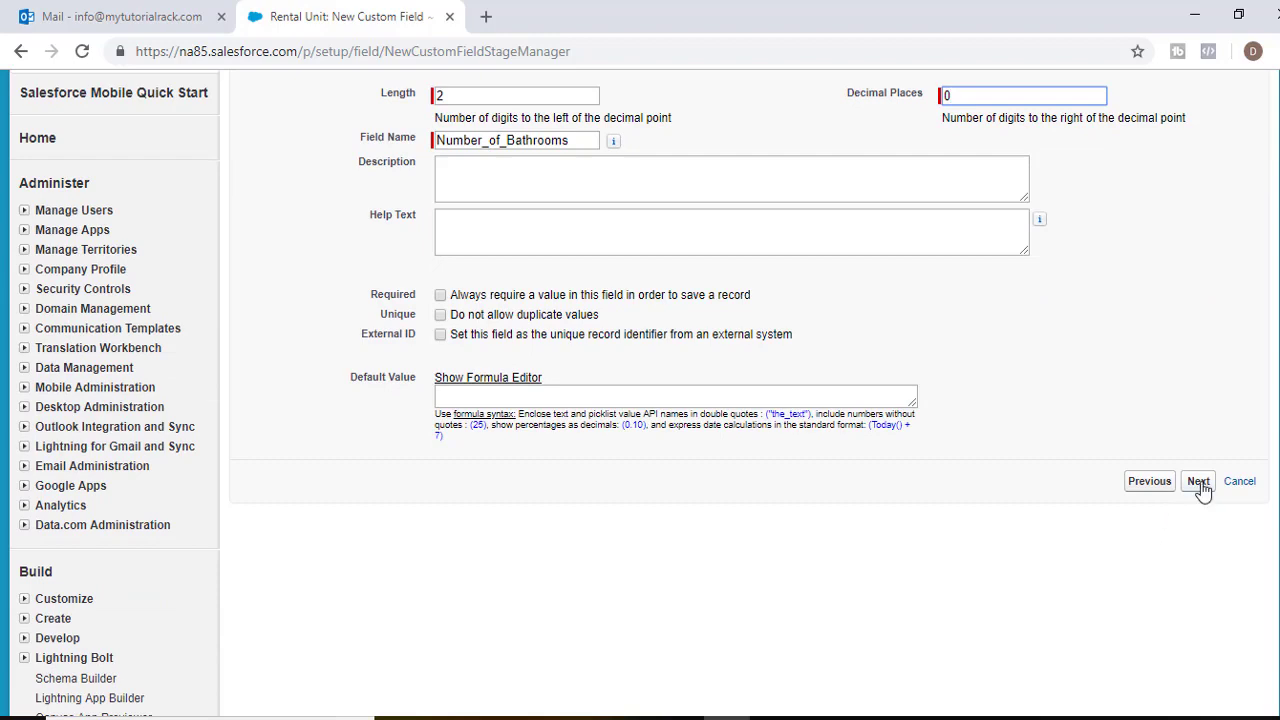
left_click(1199, 483)
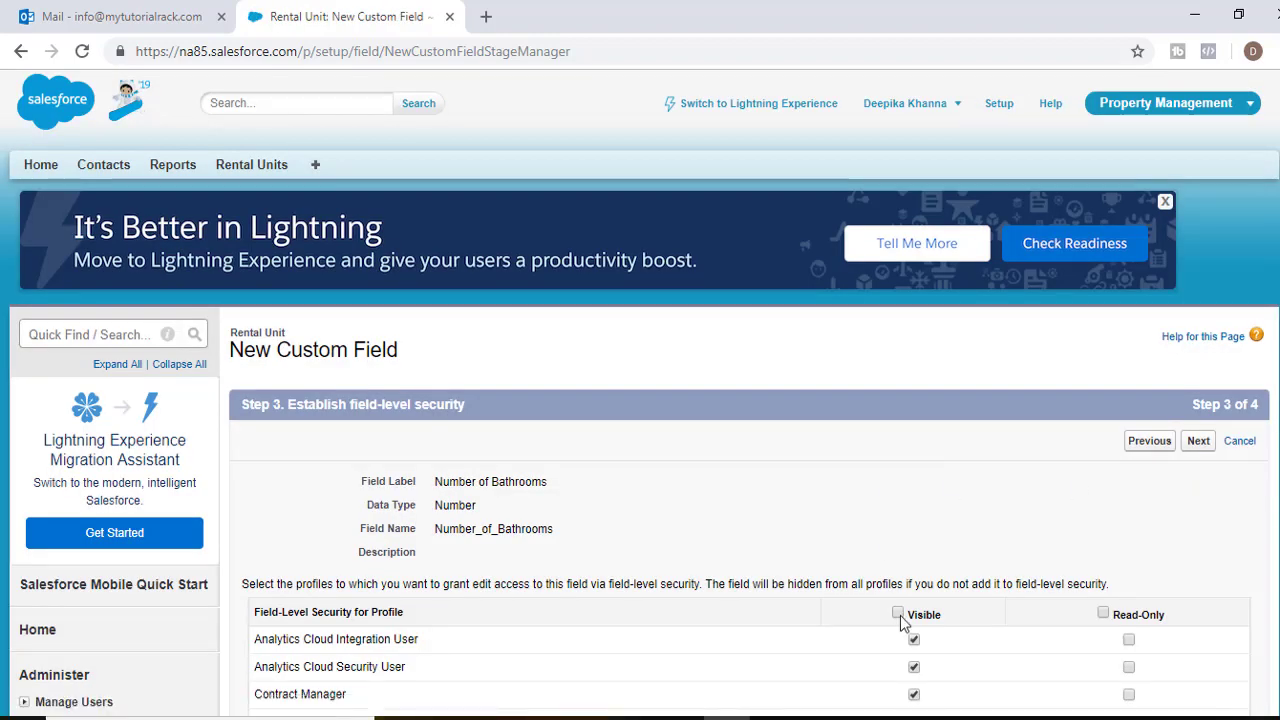
Accept field-level security, keep Rental Unit Layout checked, and save with Save & New.
left_click(1198, 440)
scroll(1145, 442, "down", 3)
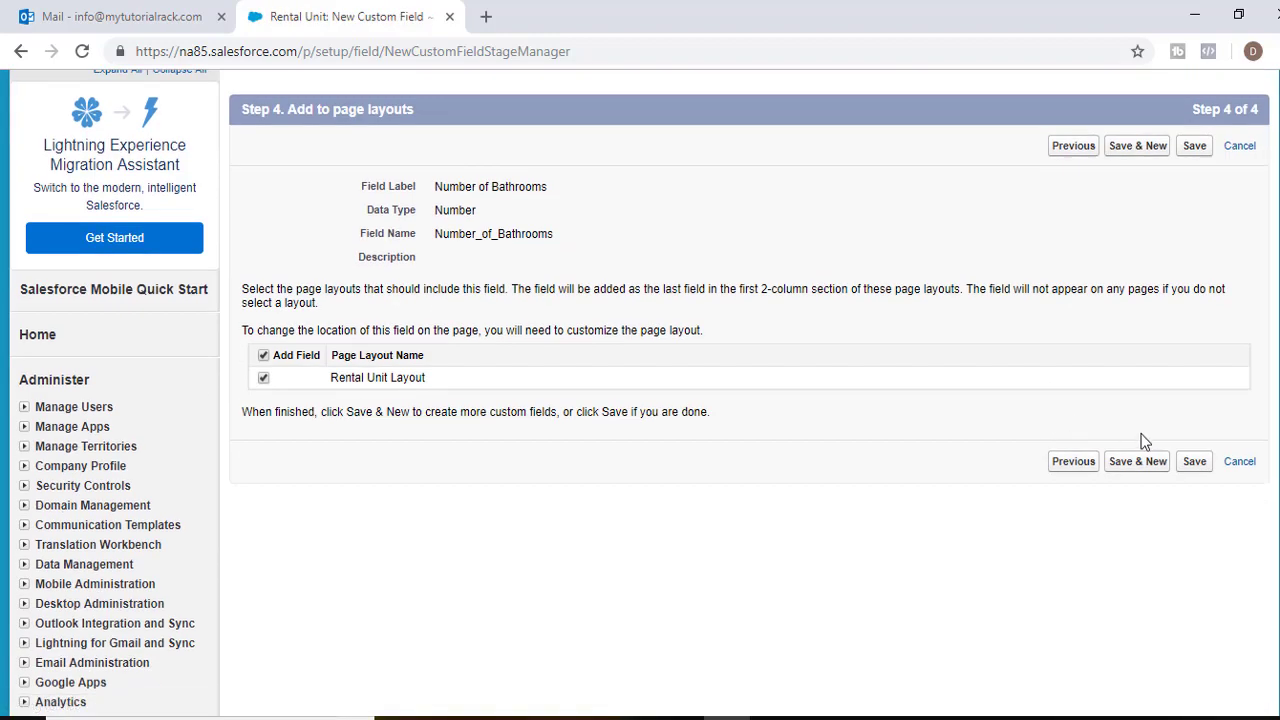
left_click(1150, 465)
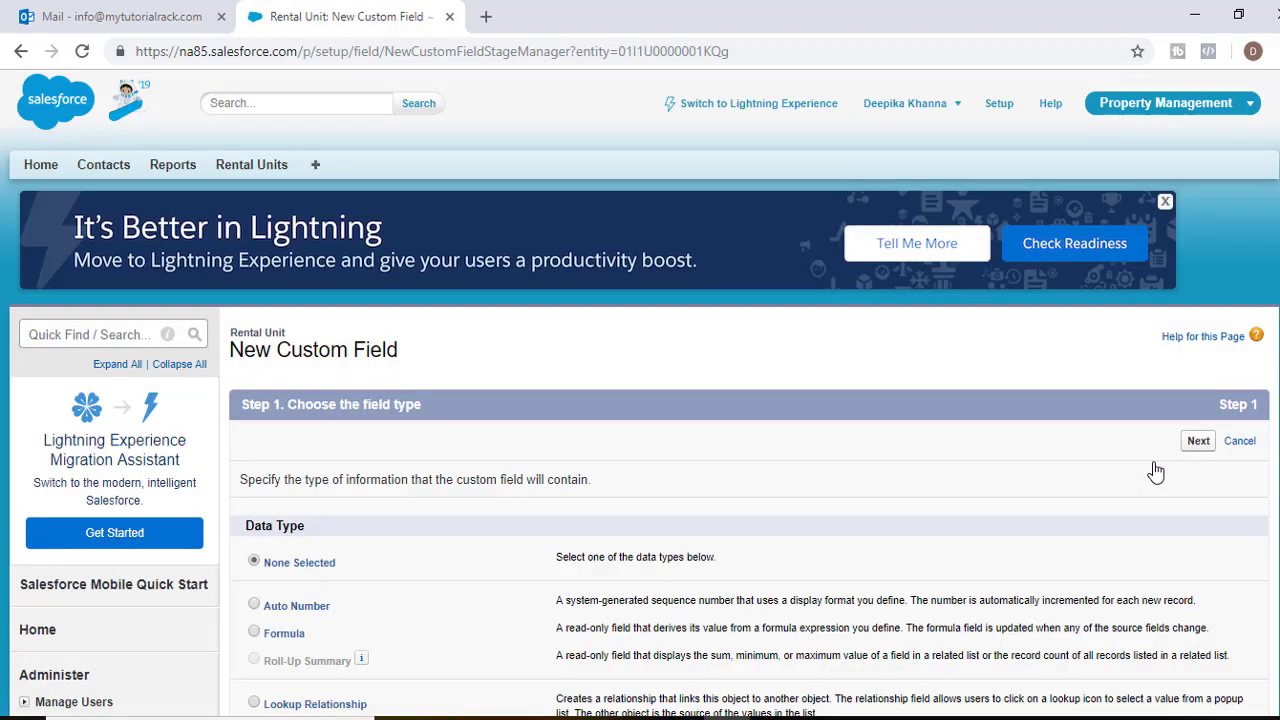
Check the required fields on the slide, then continue with Number as the field type.
key("alt+Tab")
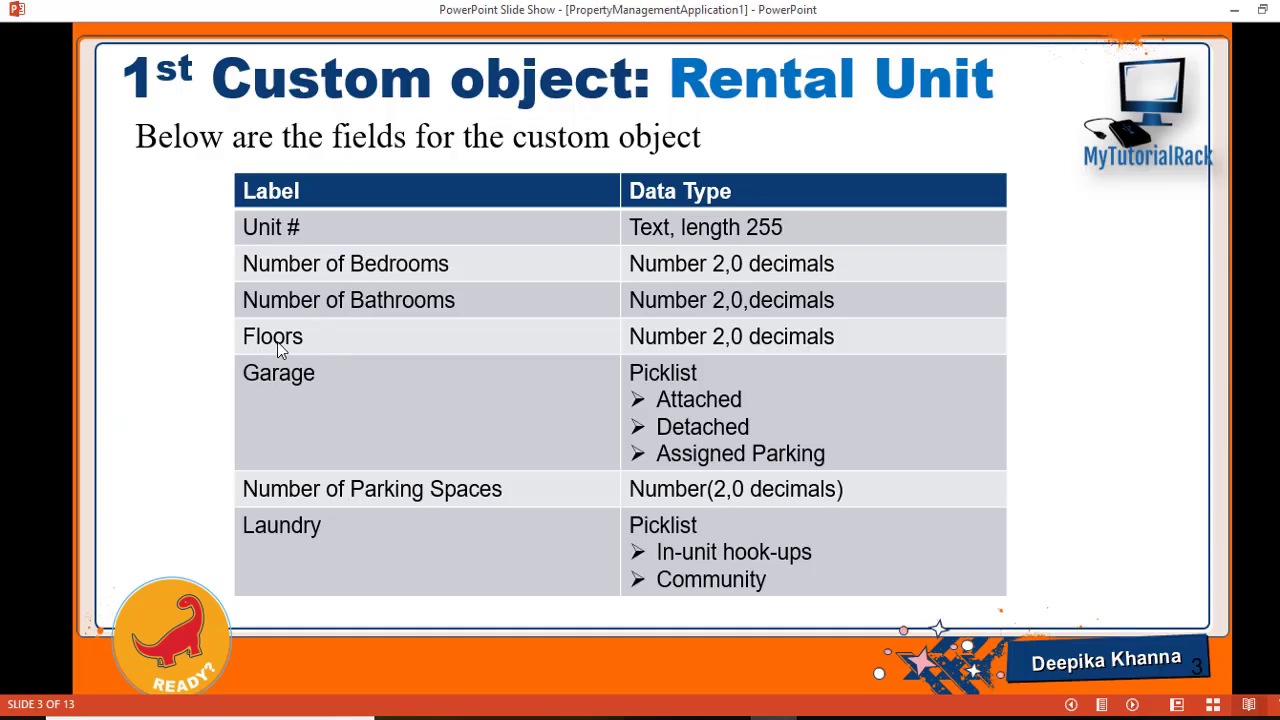
key("alt+Tab")
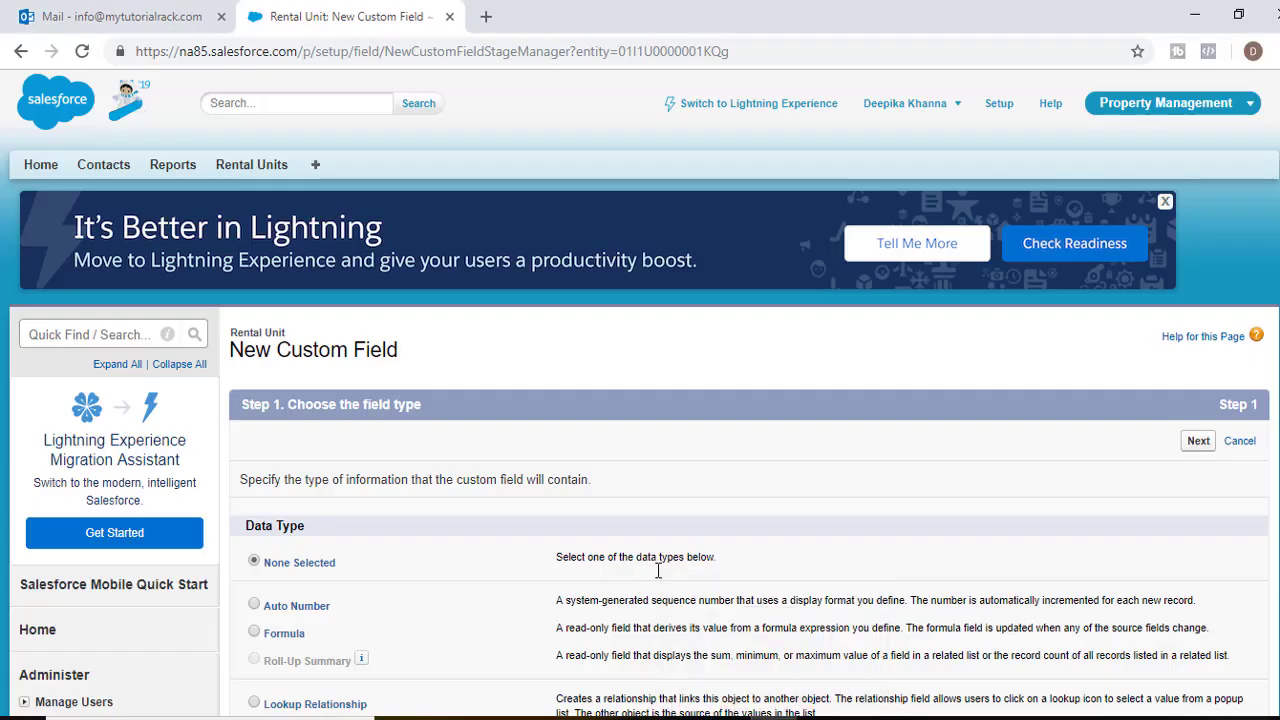
scroll(283, 340, "down", 3)
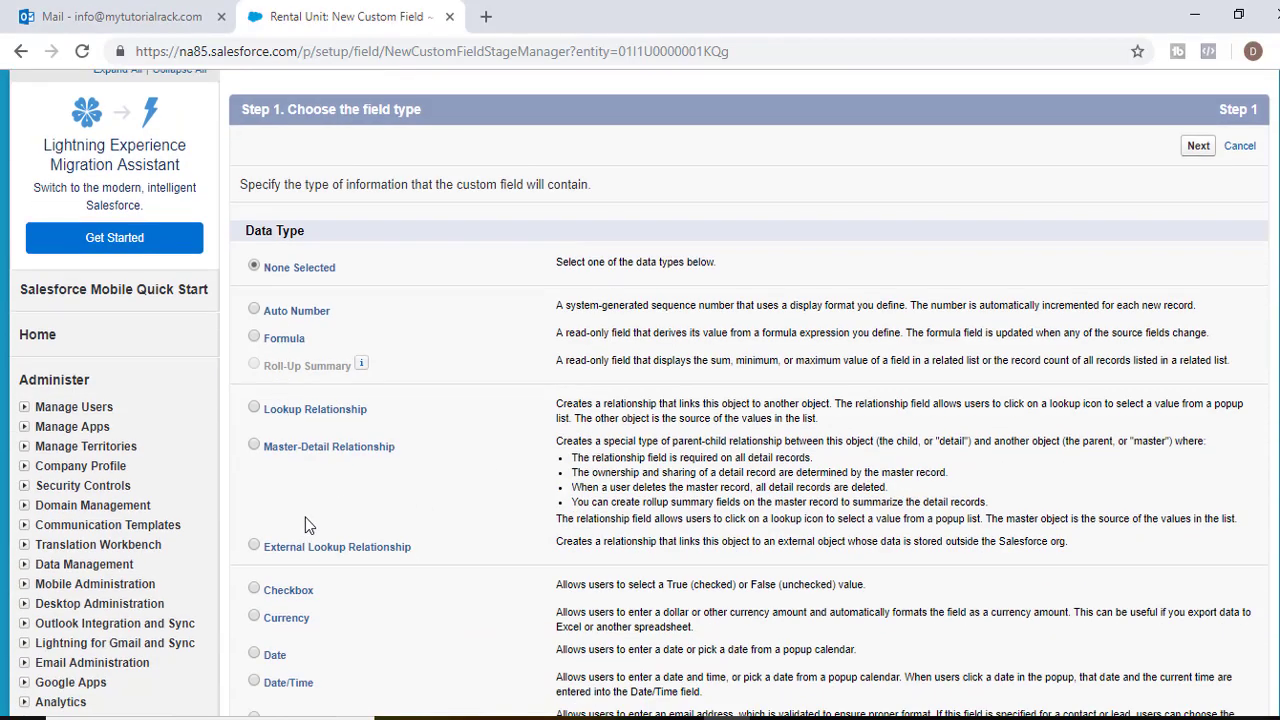
scroll(280, 524, "down", 2)
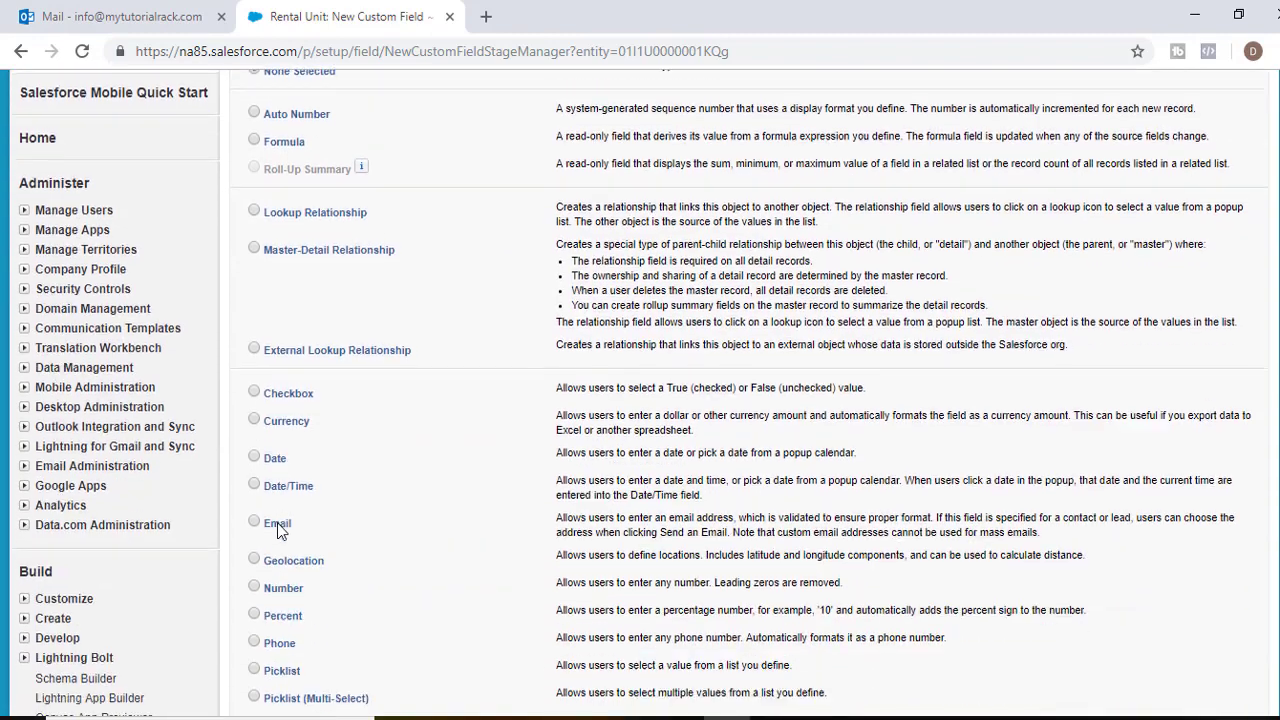
scroll(300, 590, "down", 3)
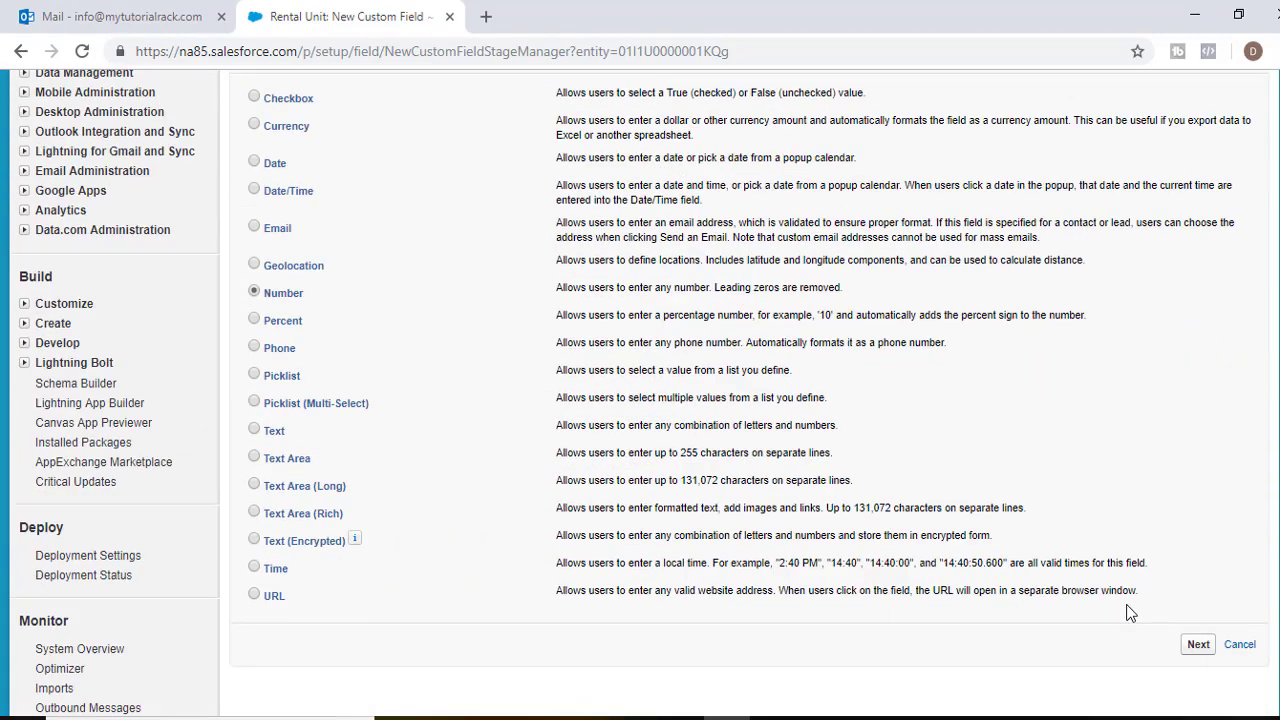
left_click(1198, 644)
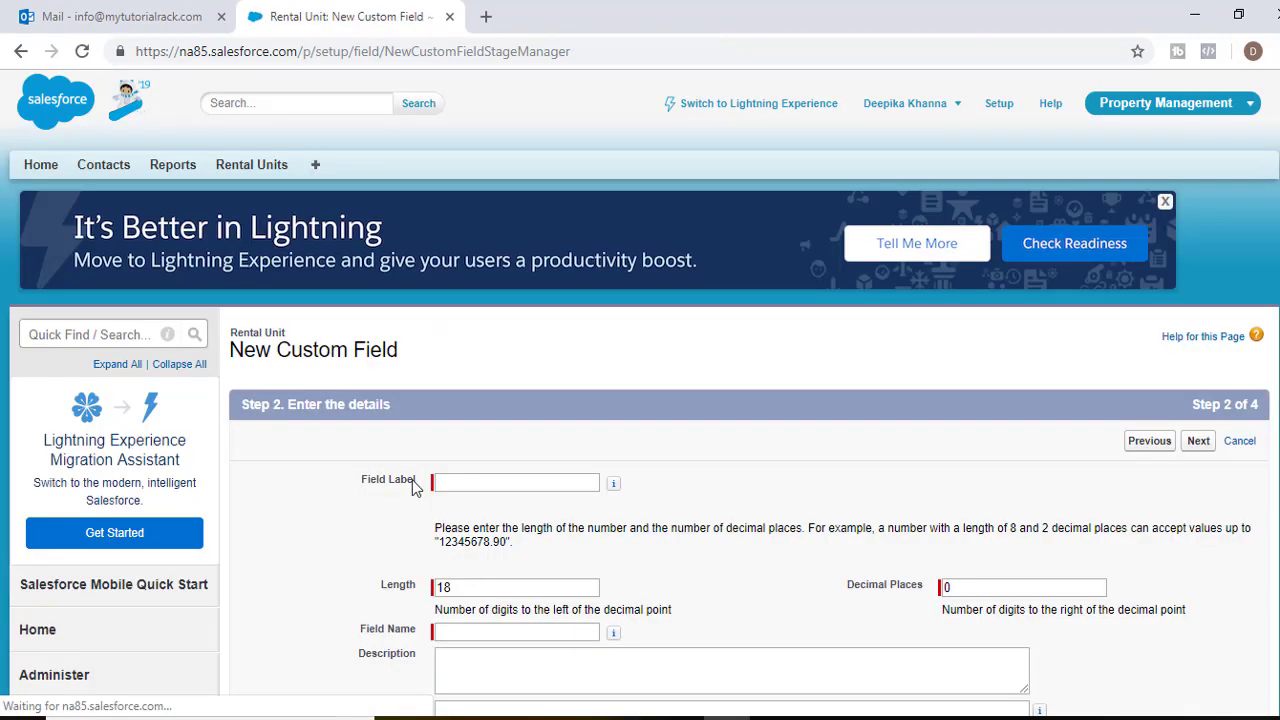
Define the 'Floors' field with length 2 and 0 decimals, then pass field-level security.
left_click(448, 481)
type("Floors")
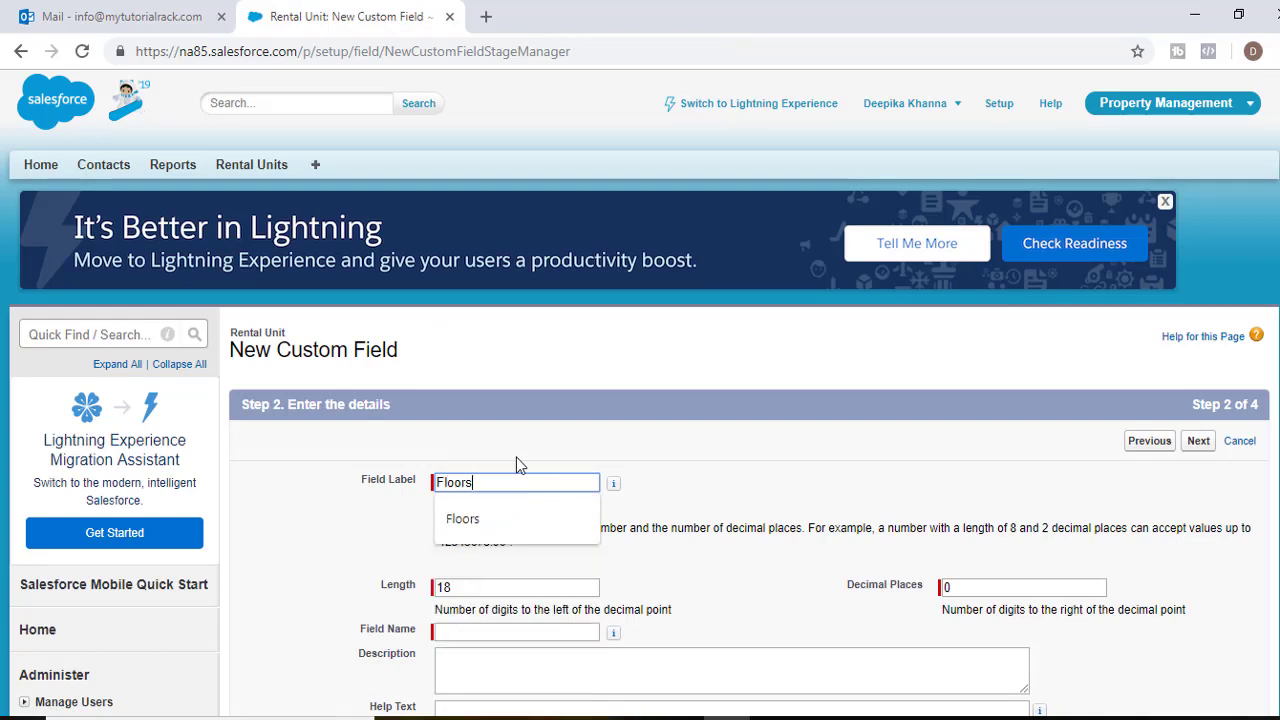
key("Tab")
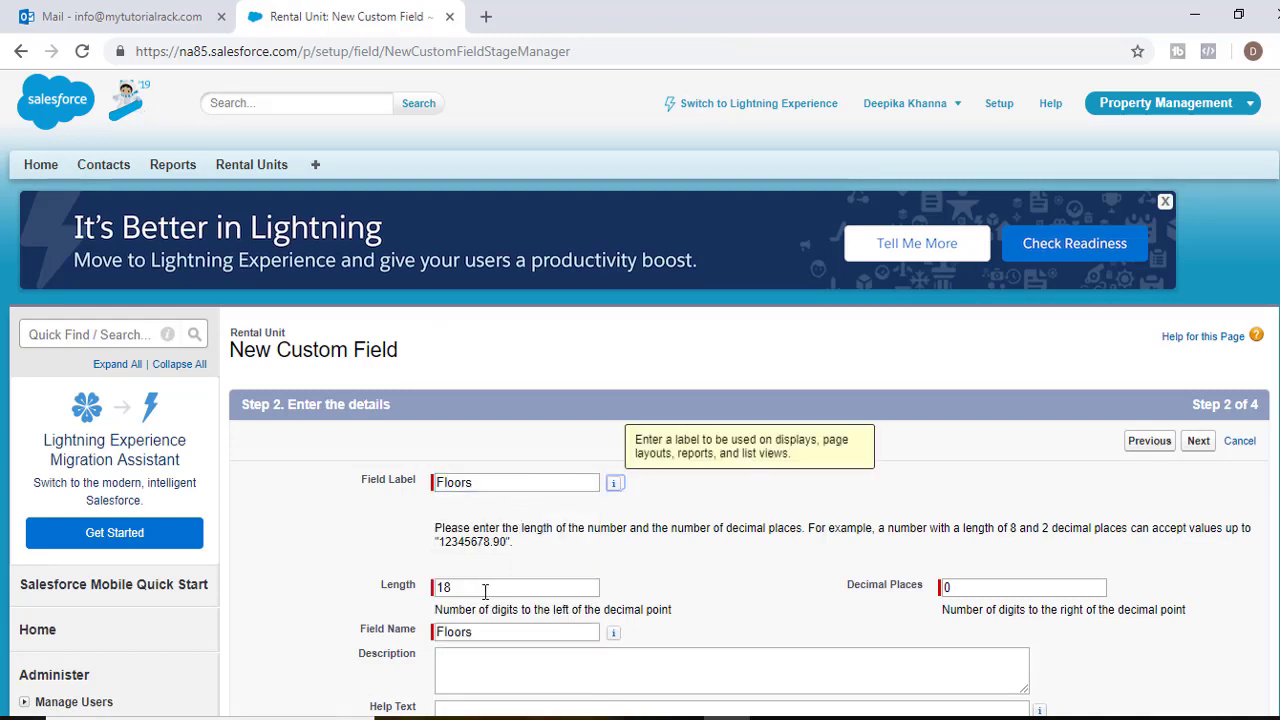
double_click(444, 588)
type("2")
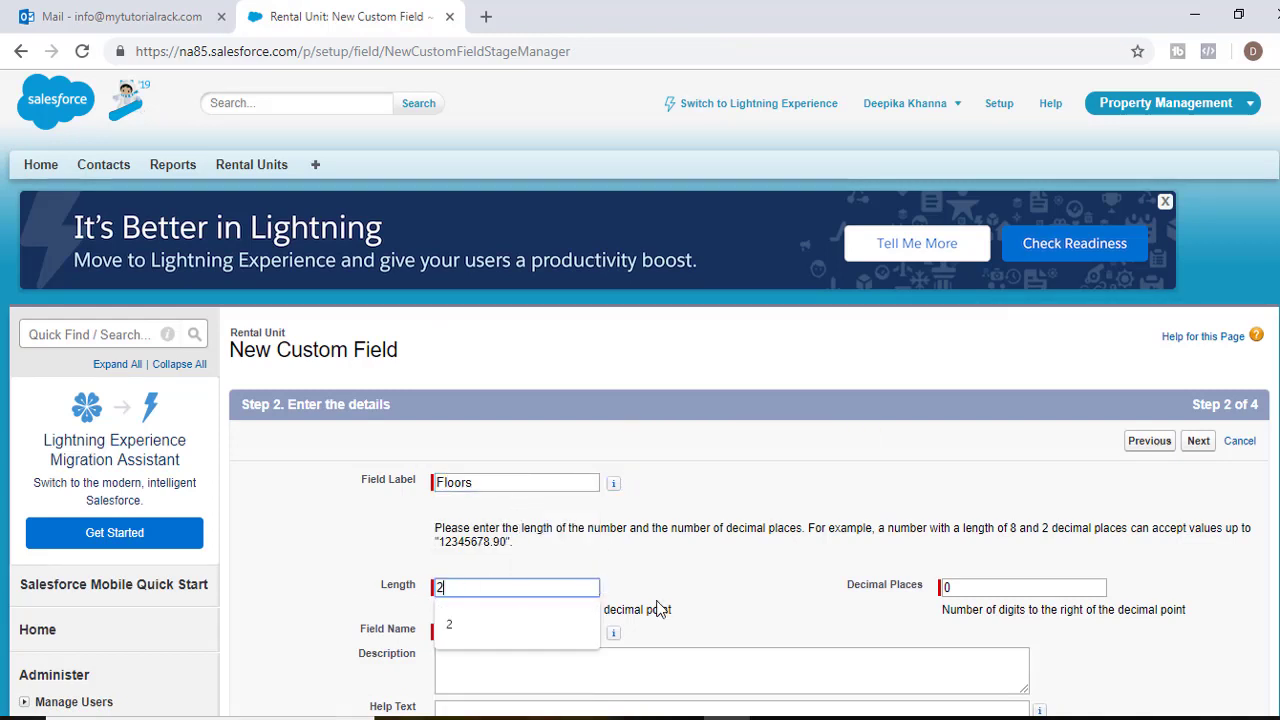
scroll(663, 423, "down", 1)
key("Tab")
scroll(700, 480, "down", 2)
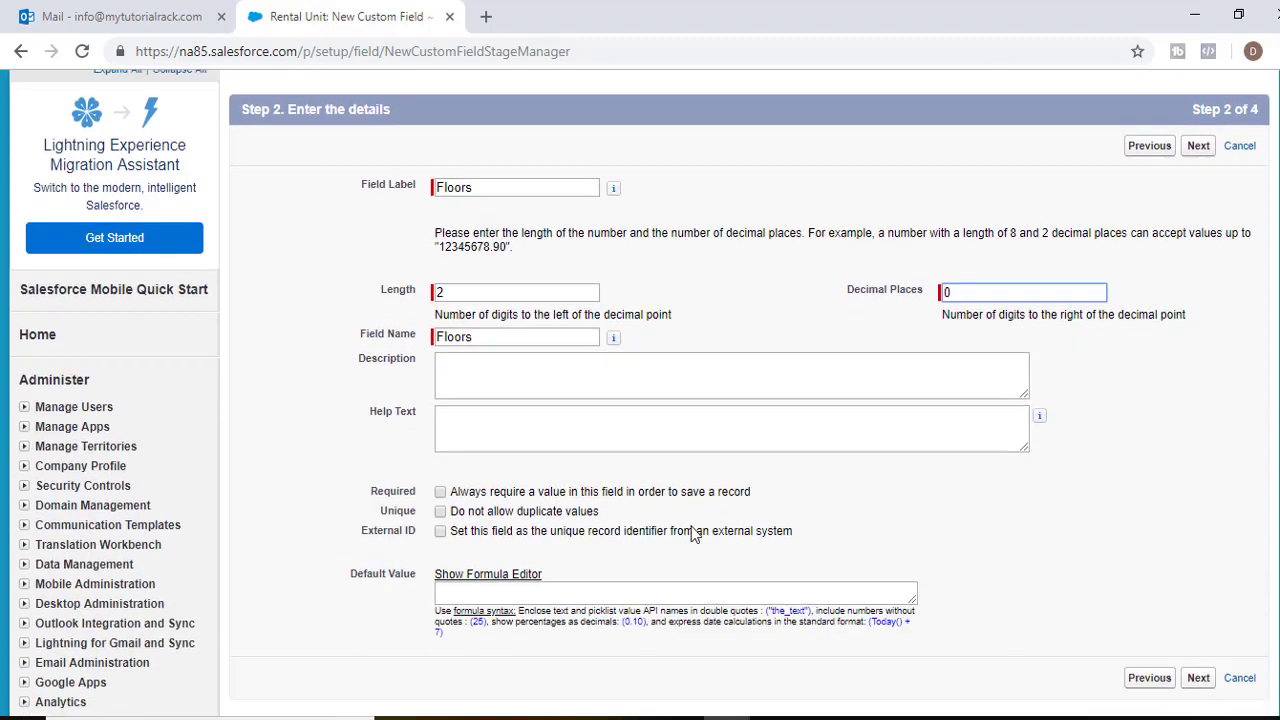
left_click(1198, 678)
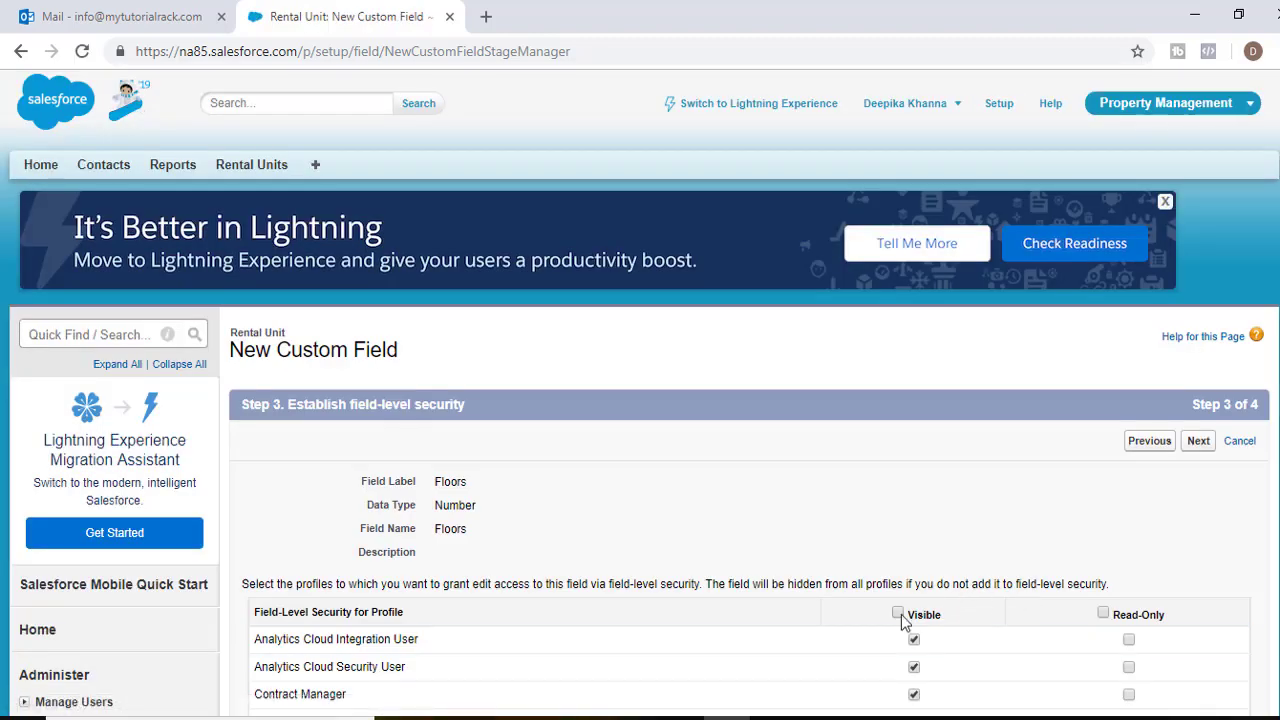
left_click(1199, 441)
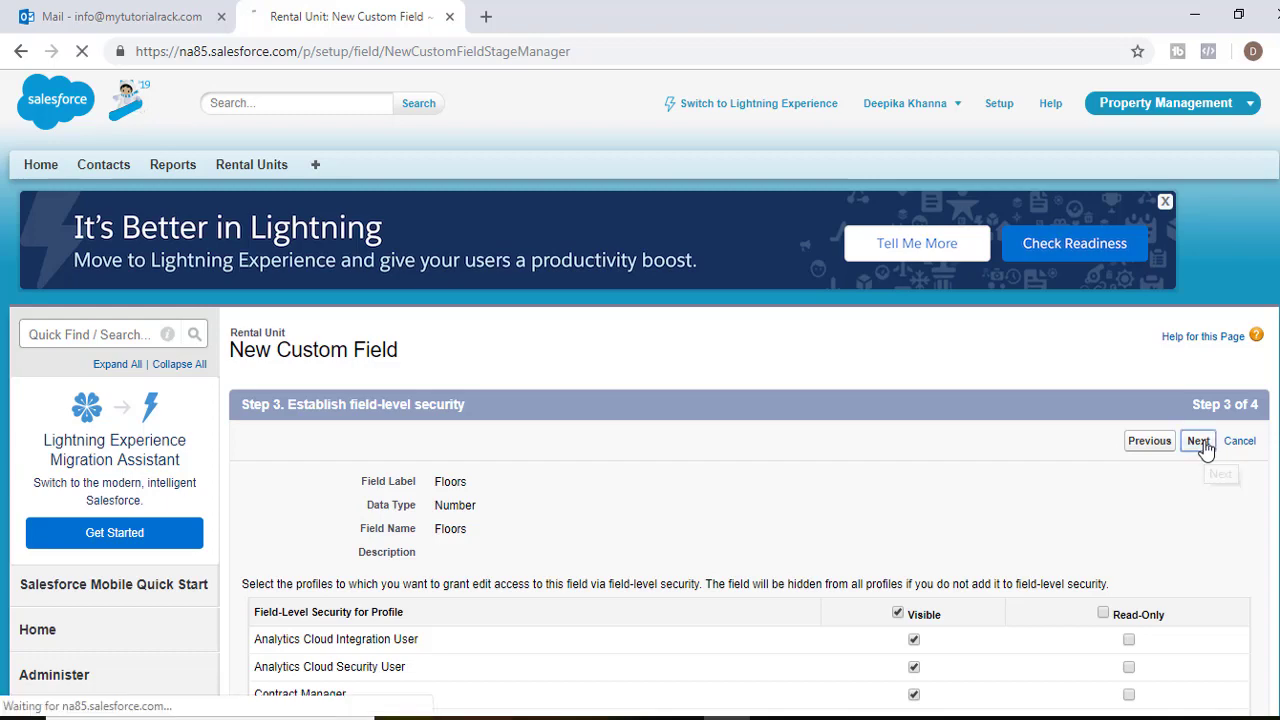
scroll(1090, 540, "down", 3)
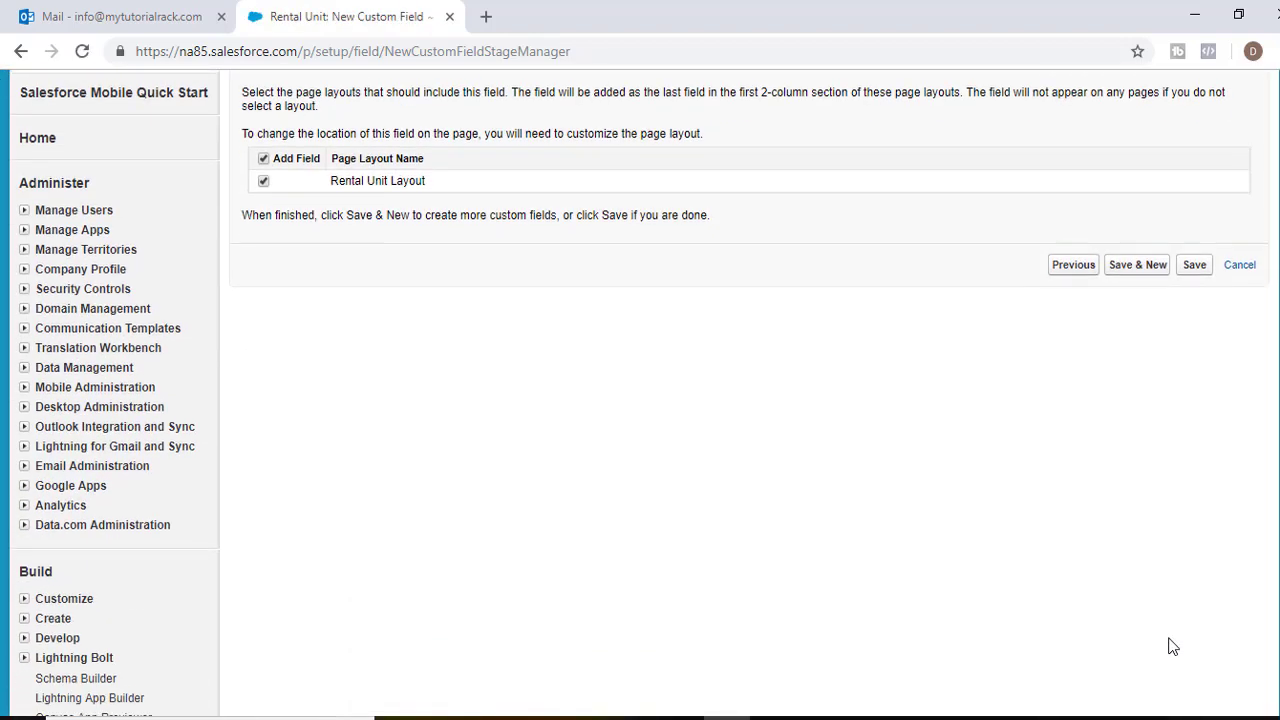
Save Floors with Save & New, then bring up the slide listing Rental Unit fields.
left_click(1136, 268)
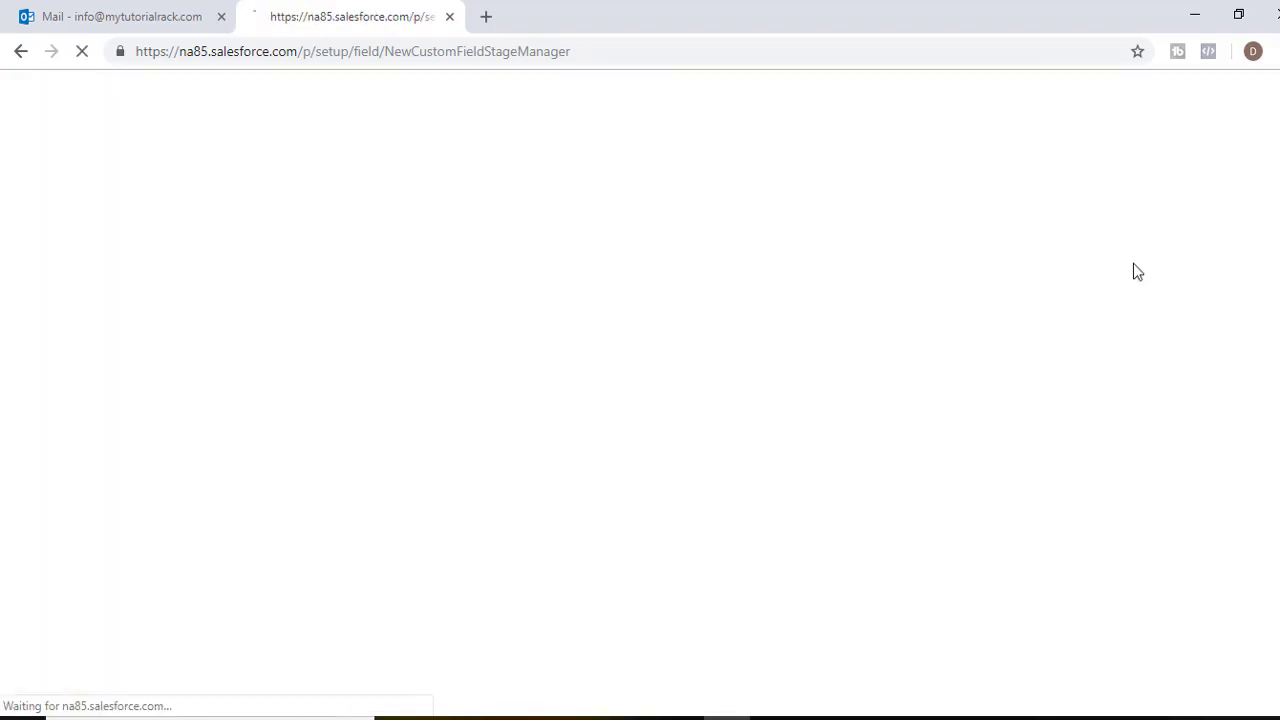
scroll(446, 430, "down", 2)
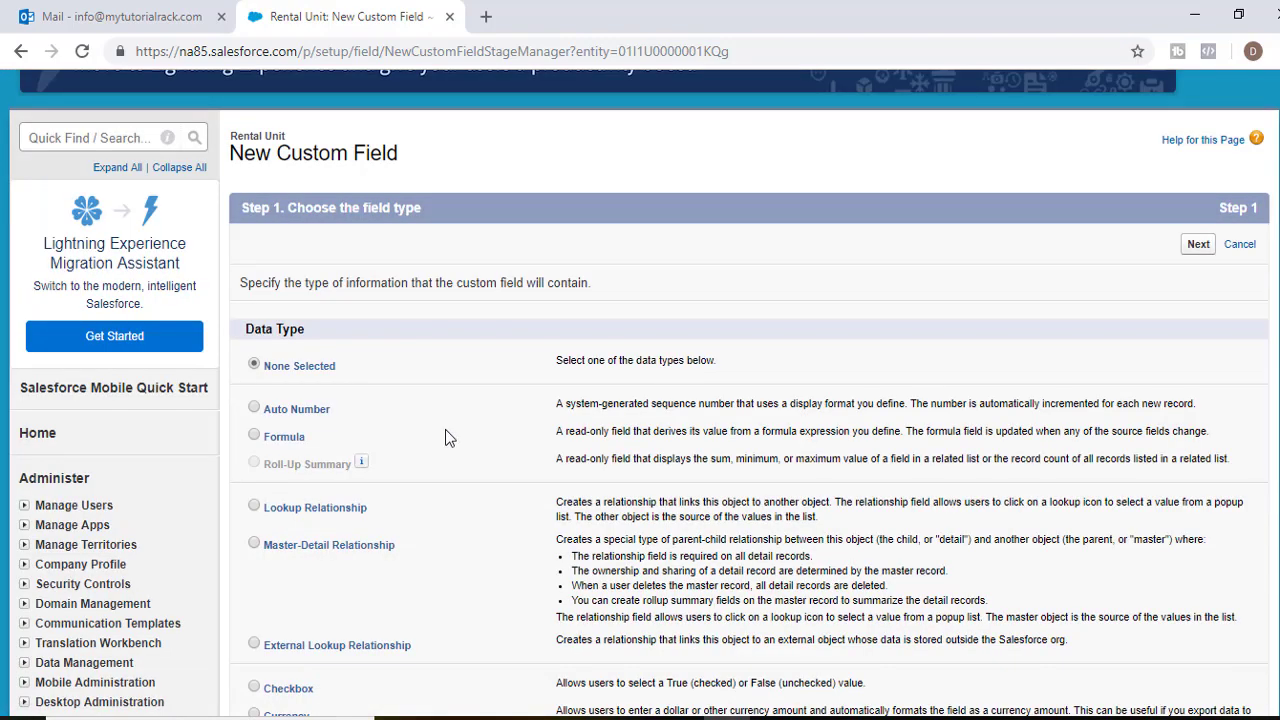
scroll(487, 535, "down", 2)
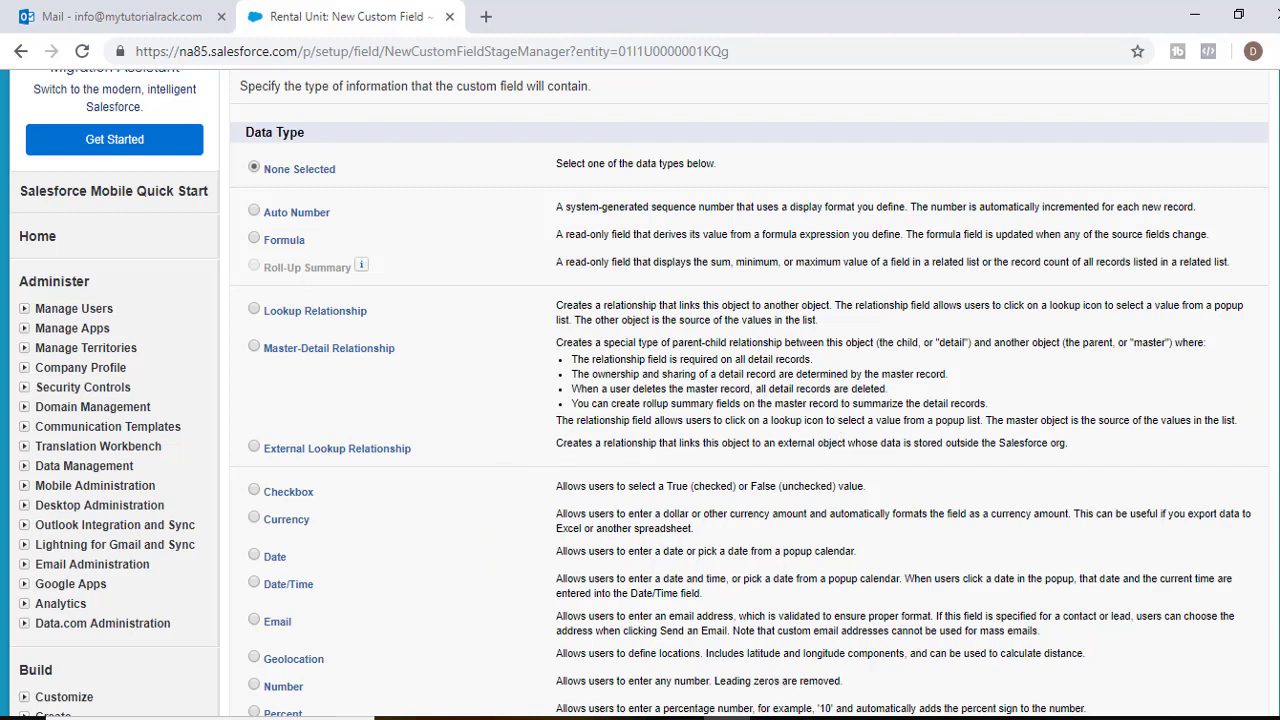
left_click(774, 718)
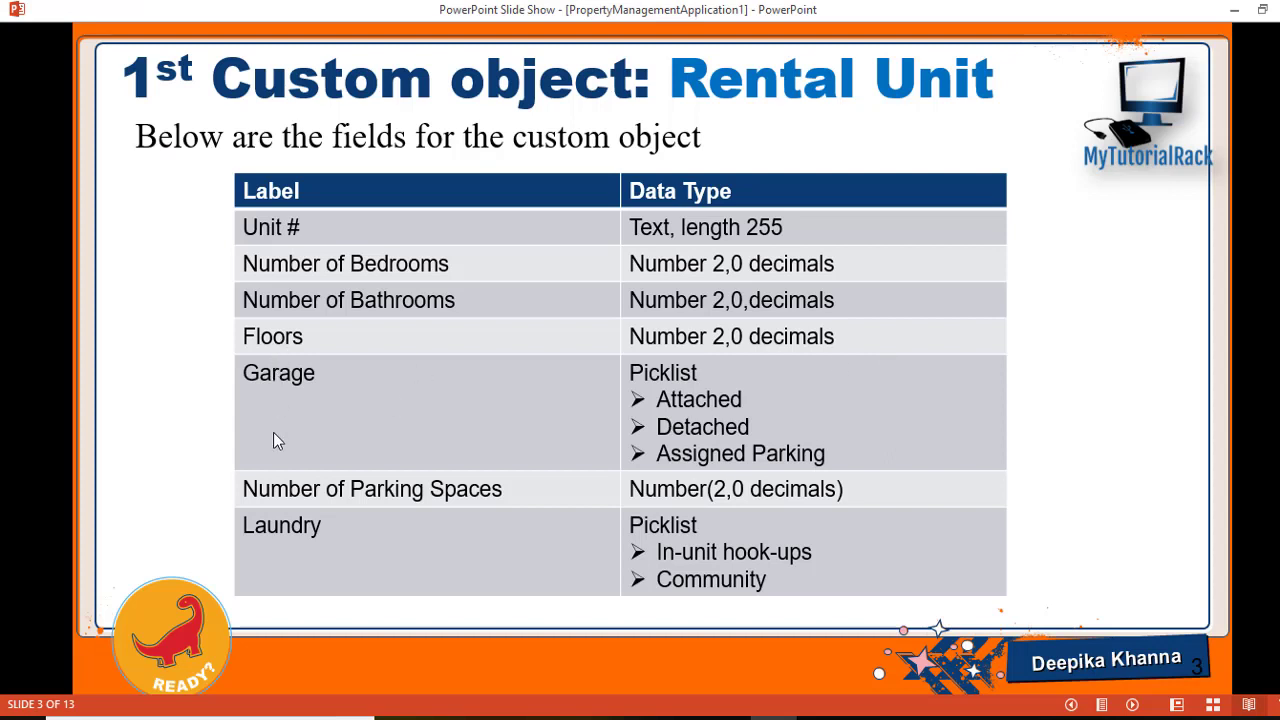